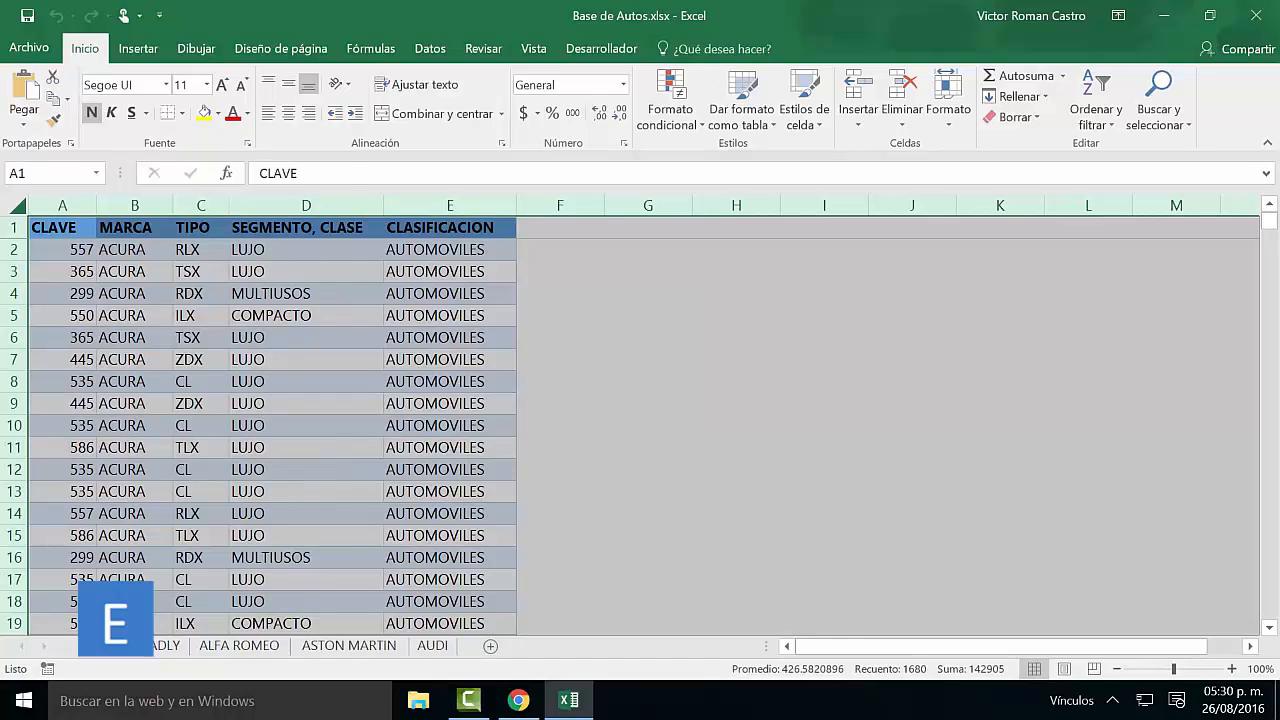
Open the fill colour choices for the whole selected ACURA sheet.
{"action": "left_click", "coordinate": [218, 113]}
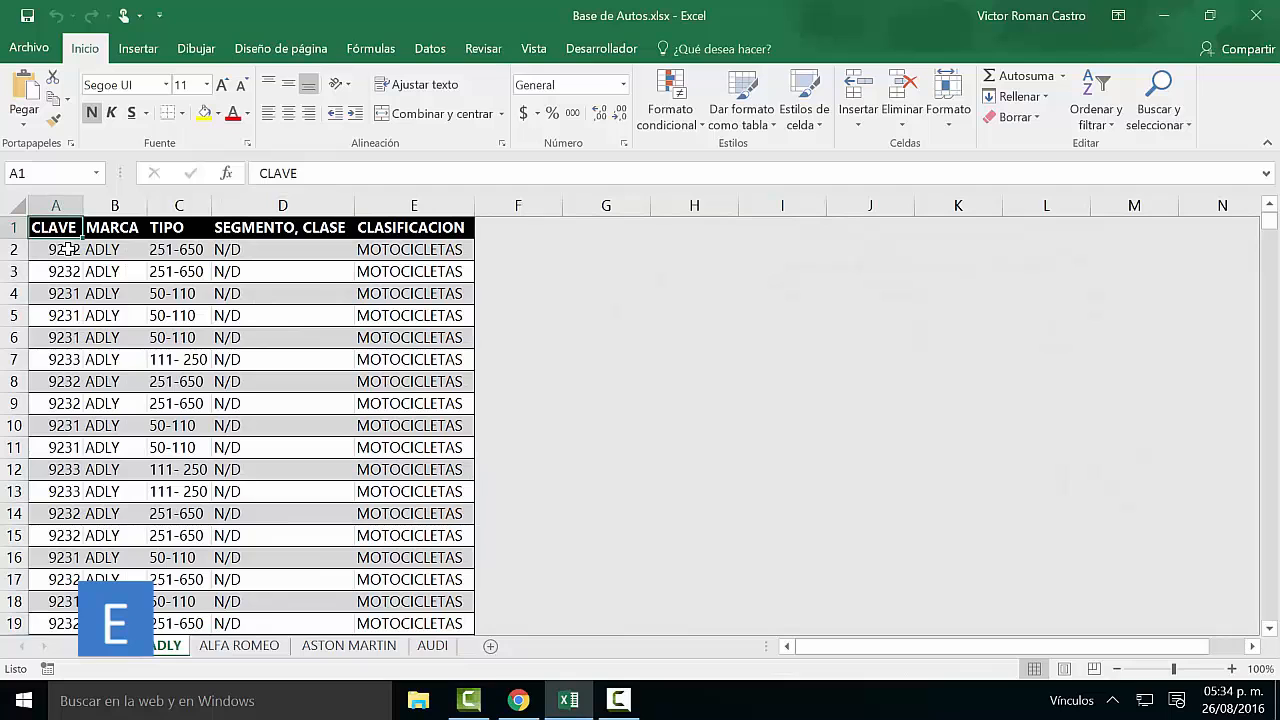
Examine column A of the ADLY sheet downward from the header, past the end of the data into the formatted empty rows.
{"action": "key", "text": "Down"}
{"action": "key", "text": "Down"}
{"action": "key", "text": "Down"}
{"action": "key", "text": "Down"}
{"action": "key", "text": "Down"}
{"action": "key", "text": "Down"}
{"action": "key", "text": "Down"}
{"action": "key", "text": "Down"}
{"action": "key", "text": "Down"}
{"action": "key", "text": "Down"}
{"action": "key", "text": "Down"}
{"action": "key", "text": "Down"}
{"action": "key", "text": "Down"}
{"action": "key", "text": "Down"}
{"action": "key", "text": "Down"}
{"action": "key", "text": "Down"}
{"action": "key", "text": "Down"}
{"action": "key", "text": "Down"}
{"action": "key", "text": "Down"}
{"action": "key", "text": "Down"}
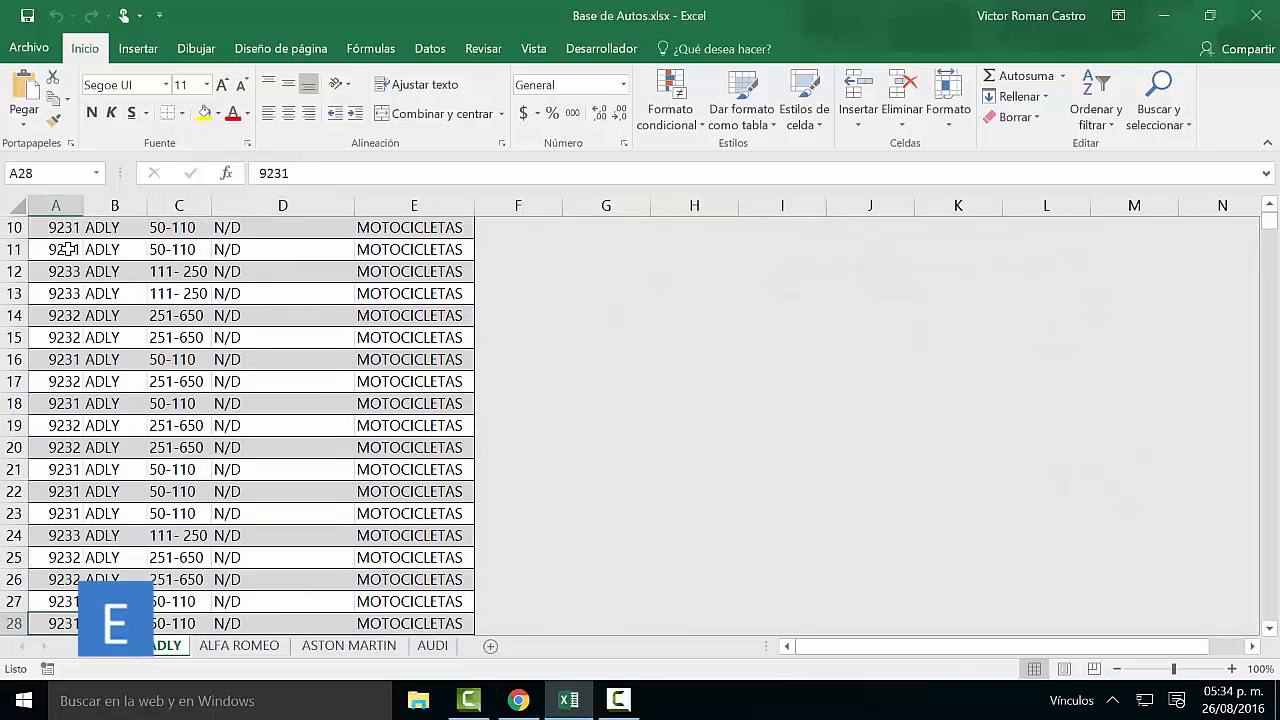
{"action": "key", "text": "Down"}
{"action": "key", "text": "Down"}
{"action": "key", "text": "Down"}
{"action": "key", "text": "Down"}
{"action": "key", "text": "Down"}
{"action": "key", "text": "Down"}
{"action": "key", "text": "Down"}
{"action": "key", "text": "Down"}
{"action": "key", "text": "Down"}
{"action": "key", "text": "Down"}
{"action": "key", "text": "Down"}
{"action": "key", "text": "Down"}
{"action": "key", "text": "Down"}
{"action": "key", "text": "Down"}
{"action": "key", "text": "Down"}
{"action": "key", "text": "Down"}
{"action": "key", "text": "Down"}
{"action": "key", "text": "Down"}
{"action": "key", "text": "Down"}
{"action": "key", "text": "Down"}
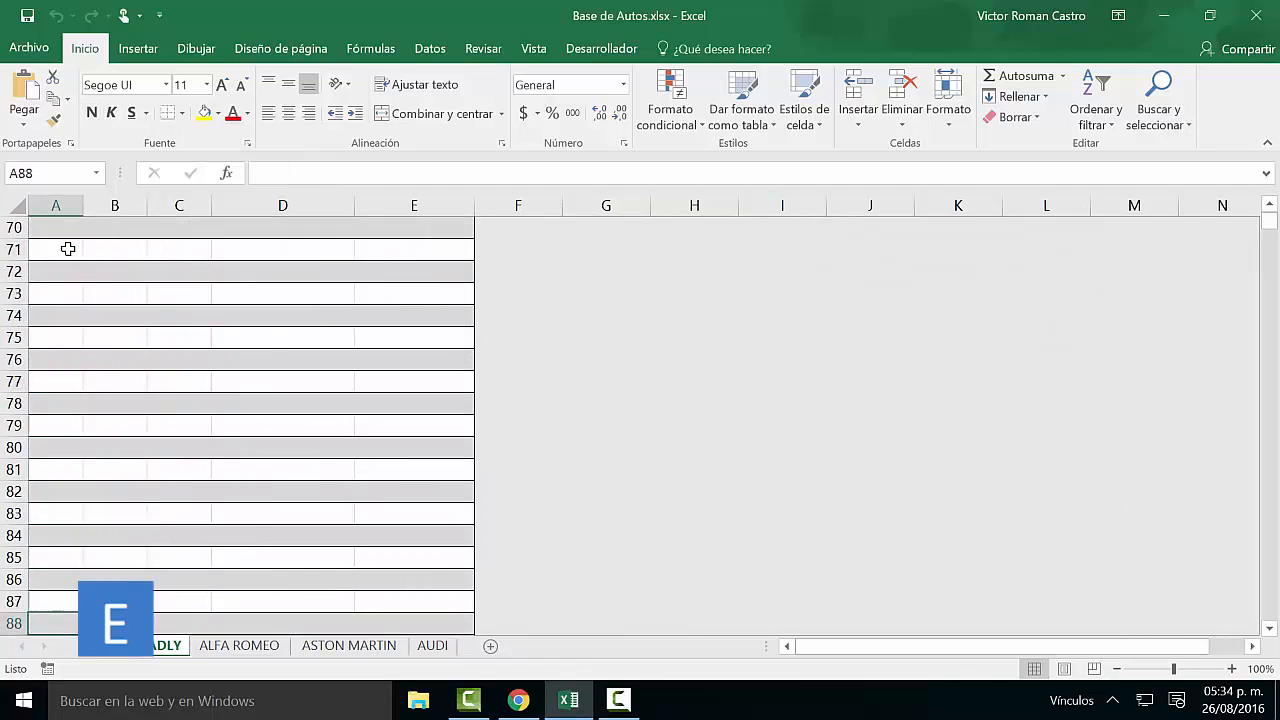
{"action": "key", "text": "Down"}
{"action": "key", "text": "Down"}
{"action": "key", "text": "Down"}
{"action": "key", "text": "Down"}
{"action": "key", "text": "Down"}
{"action": "key", "text": "Down"}
{"action": "key", "text": "Down"}
{"action": "key", "text": "Down"}
{"action": "key", "text": "Down"}
{"action": "key", "text": "Down"}
{"action": "key", "text": "Down"}
{"action": "key", "text": "Down"}
{"action": "key", "text": "Down"}
{"action": "key", "text": "Down"}
{"action": "key", "text": "Down"}
{"action": "key", "text": "Down"}
{"action": "key", "text": "Down"}
{"action": "key", "text": "Down"}
{"action": "key", "text": "Down"}
{"action": "key", "text": "Down"}
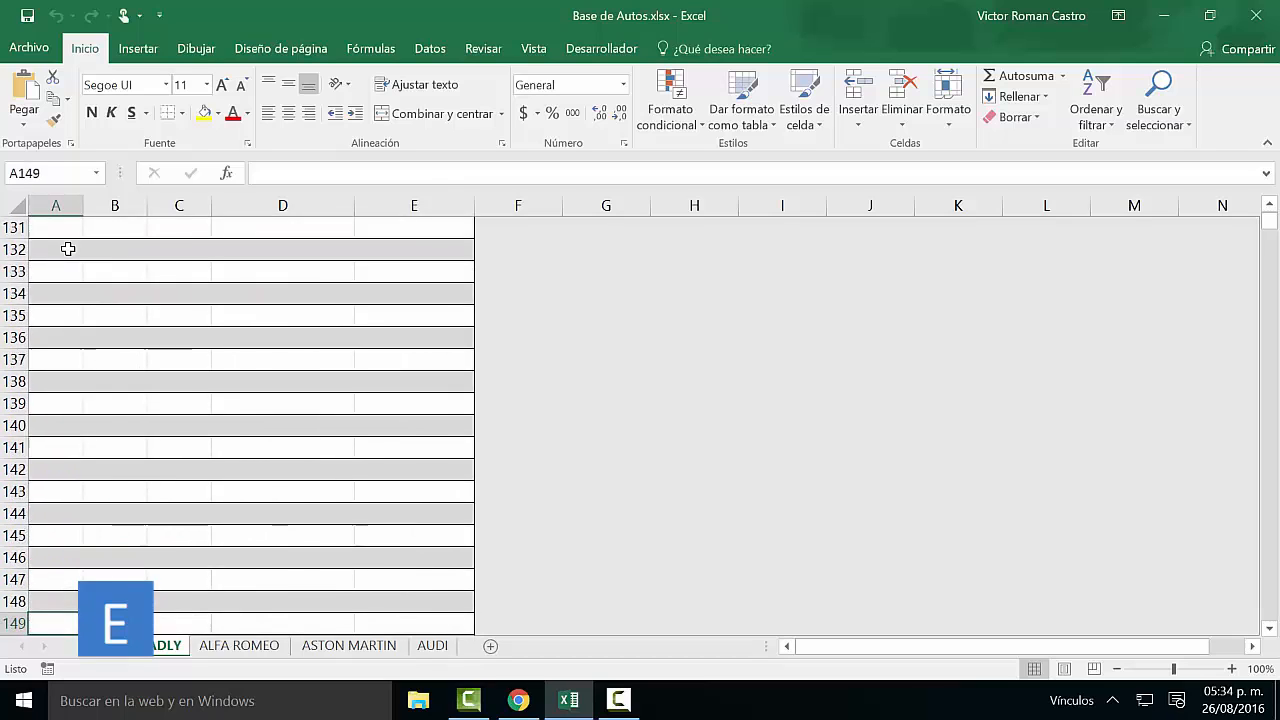
{"action": "key", "text": "Down"}
{"action": "key", "text": "Down"}
{"action": "key", "text": "Down"}
{"action": "key", "text": "Down"}
{"action": "key", "text": "Down"}
{"action": "key", "text": "Down"}
{"action": "key", "text": "Down"}
{"action": "key", "text": "Down"}
{"action": "key", "text": "Down"}
{"action": "key", "text": "Down"}
{"action": "key", "text": "Down"}
{"action": "key", "text": "Down"}
{"action": "key", "text": "Down"}
{"action": "key", "text": "Down"}
{"action": "key", "text": "Down"}
{"action": "key", "text": "Down"}
{"action": "key", "text": "Down"}
{"action": "key", "text": "Down"}
{"action": "key", "text": "Down"}
{"action": "key", "text": "Down"}
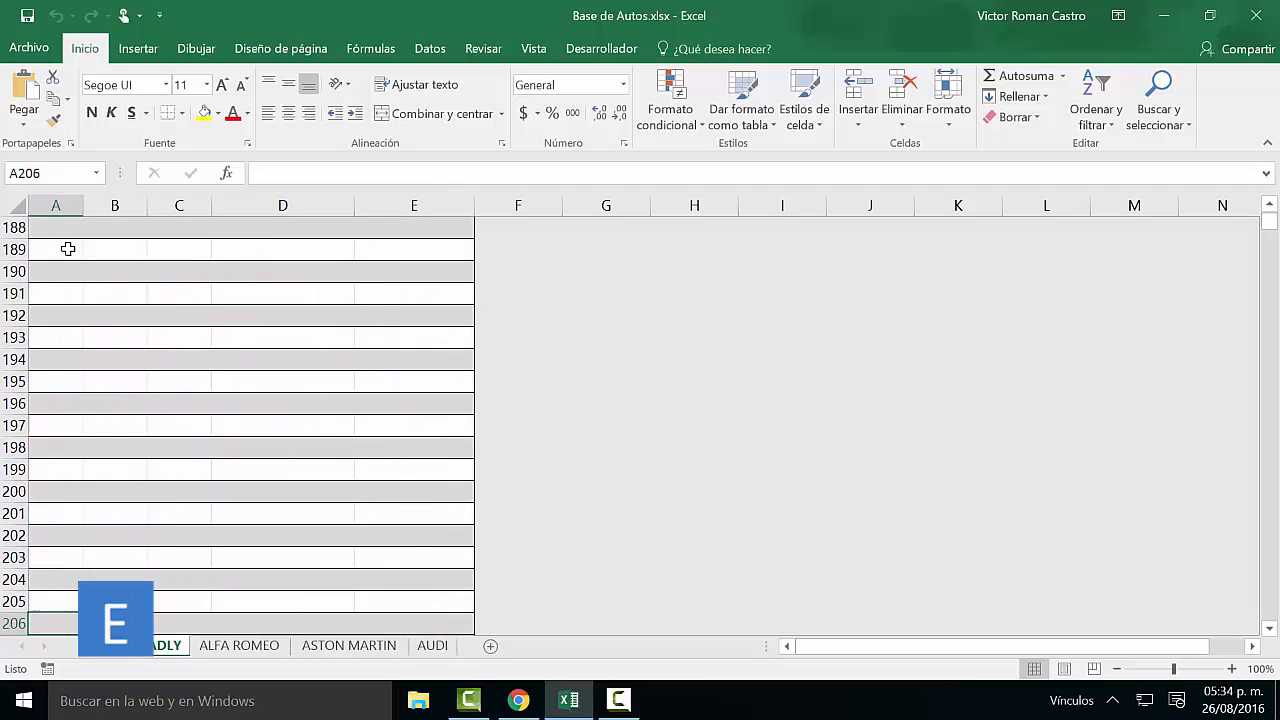
{"action": "key", "text": "Down"}
{"action": "key", "text": "Down"}
{"action": "key", "text": "Down"}
{"action": "key", "text": "Down"}
{"action": "key", "text": "Down"}
{"action": "key", "text": "Down"}
{"action": "key", "text": "Down"}
{"action": "key", "text": "Down"}
{"action": "key", "text": "Down"}
{"action": "key", "text": "Down"}
{"action": "key", "text": "Down"}
{"action": "key", "text": "Down"}
{"action": "key", "text": "Down"}
{"action": "key", "text": "Down"}
{"action": "key", "text": "Down"}
{"action": "key", "text": "Down"}
{"action": "key", "text": "Down"}
{"action": "key", "text": "Down"}
{"action": "key", "text": "Down"}
{"action": "key", "text": "Down"}
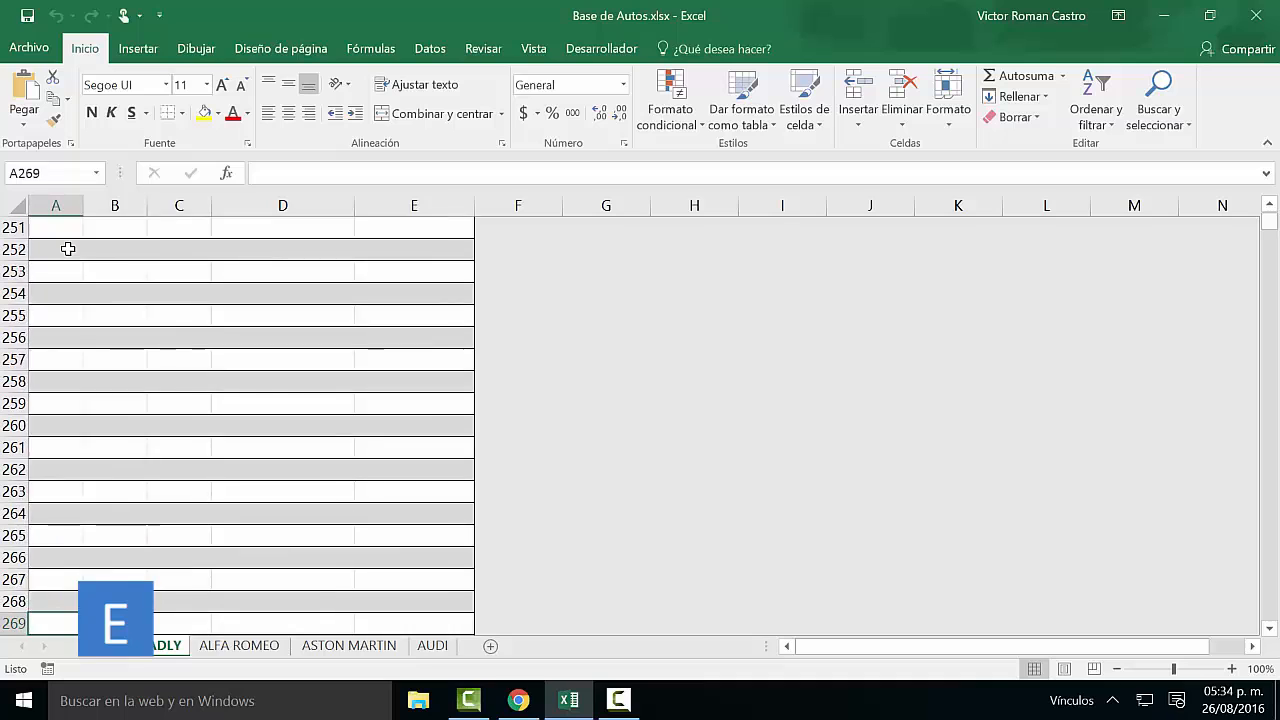
{"action": "key", "text": "Down"}
{"action": "key", "text": "Down"}
{"action": "key", "text": "Down"}
{"action": "key", "text": "Down"}
{"action": "key", "text": "Down"}
{"action": "key", "text": "Down"}
{"action": "key", "text": "Down"}
{"action": "key", "text": "Down"}
{"action": "key", "text": "Down"}
{"action": "key", "text": "Down"}
{"action": "key", "text": "Down"}
{"action": "key", "text": "Down"}
{"action": "key", "text": "Down"}
{"action": "key", "text": "Down"}
{"action": "key", "text": "Down"}
{"action": "key", "text": "Down"}
{"action": "key", "text": "Down"}
{"action": "key", "text": "Down"}
{"action": "key", "text": "Down"}
{"action": "key", "text": "Down"}
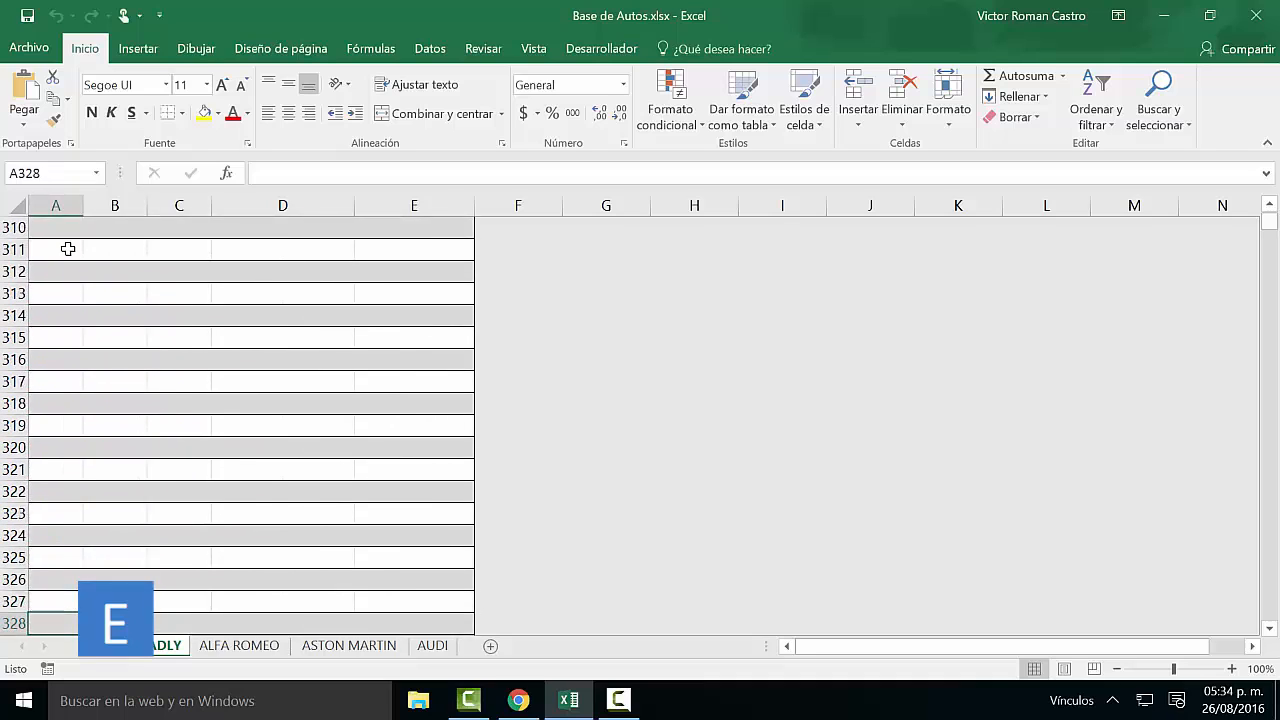
{"action": "key", "text": "Down"}
{"action": "key", "text": "Down"}
{"action": "key", "text": "Down"}
{"action": "key", "text": "Down"}
{"action": "key", "text": "Down"}
{"action": "key", "text": "Down"}
{"action": "key", "text": "Down"}
{"action": "key", "text": "Down"}
{"action": "key", "text": "Down"}
{"action": "key", "text": "Down"}
{"action": "key", "text": "Down"}
{"action": "key", "text": "Down"}
{"action": "key", "text": "Down"}
{"action": "key", "text": "Down"}
{"action": "key", "text": "Down"}
{"action": "key", "text": "Down"}
{"action": "key", "text": "Down"}
{"action": "key", "text": "Down"}
{"action": "key", "text": "Down"}
{"action": "key", "text": "Down"}
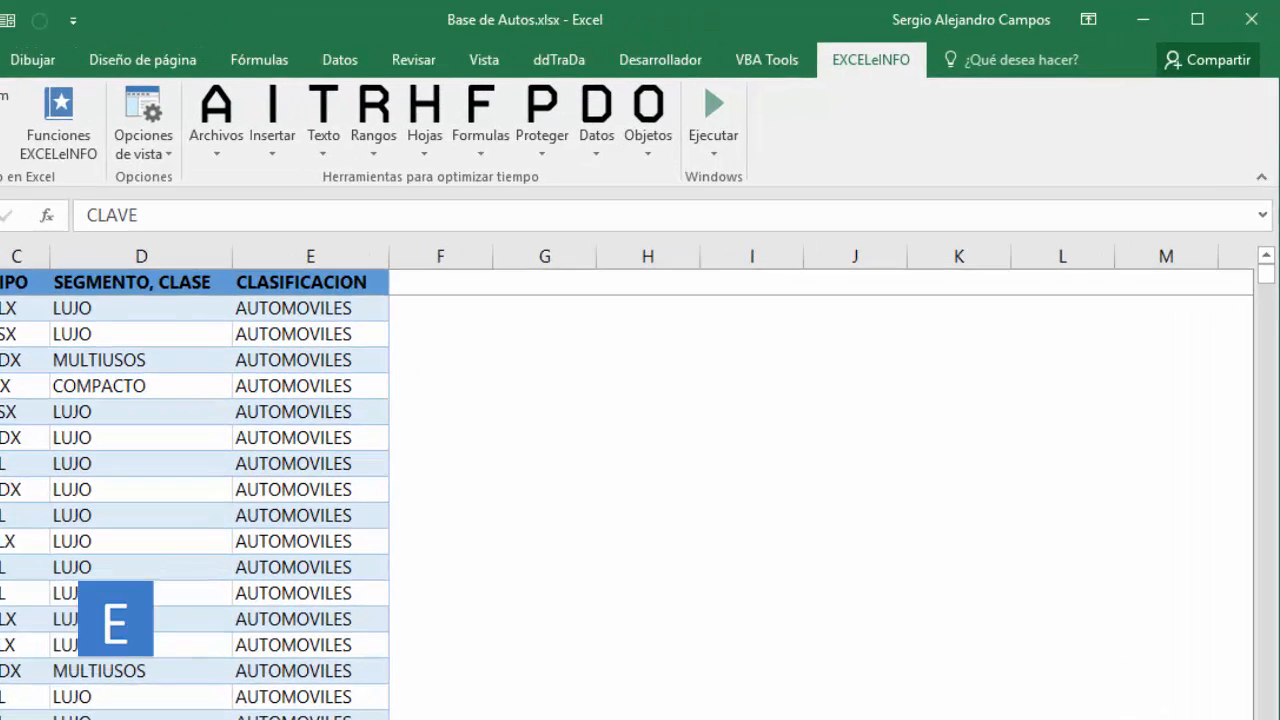
Check the workbook's file size in its properties and return to the ACURA sheet.
{"action": "left_click", "coordinate": [31, 50]}
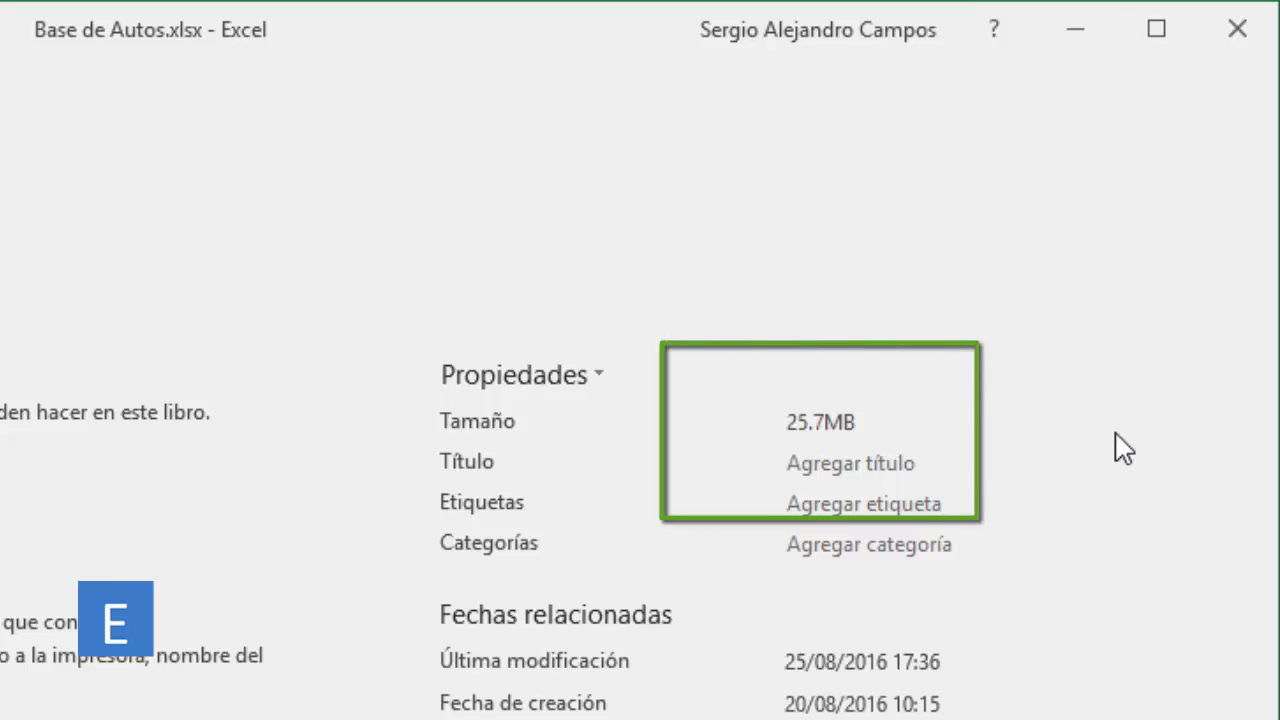
{"action": "key", "text": "Escape"}
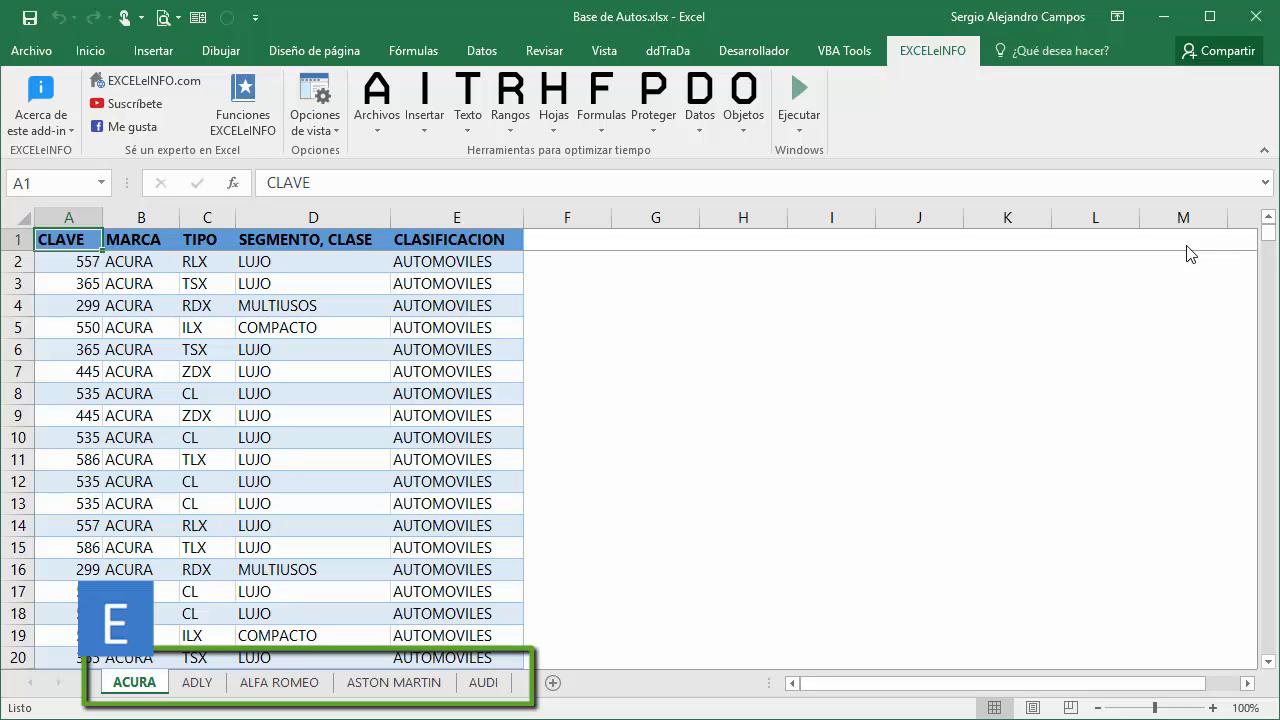
Find the last filled row of column A in the ACURA sheet, return to its top, and jump to the last used cell.
{"action": "key", "text": "ctrl+Down"}
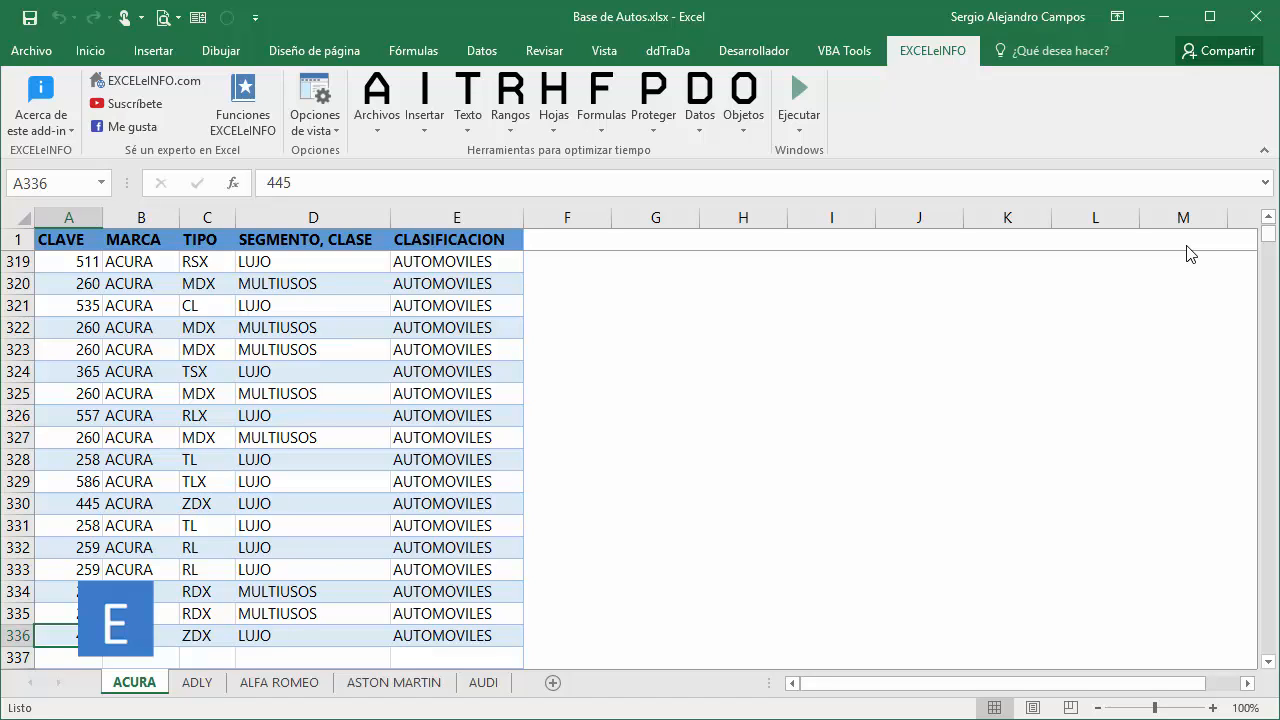
{"action": "key", "text": "ctrl+Up"}
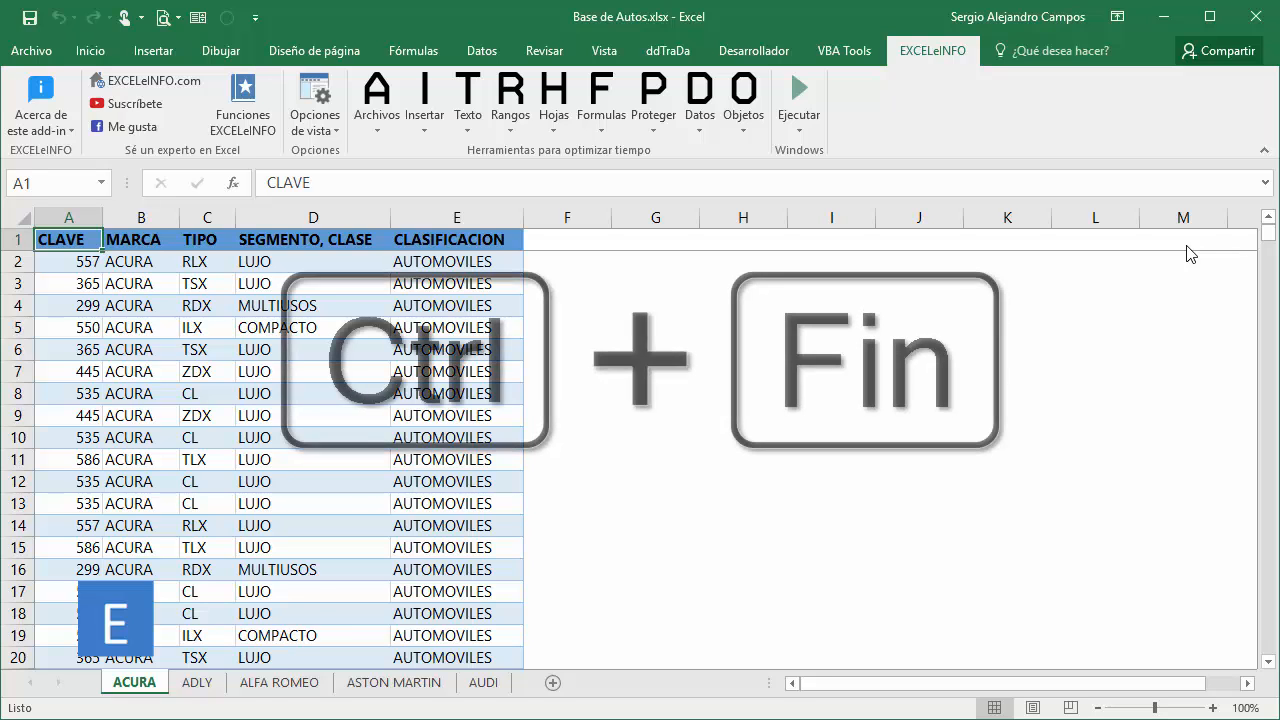
{"action": "key", "text": "ctrl+End"}
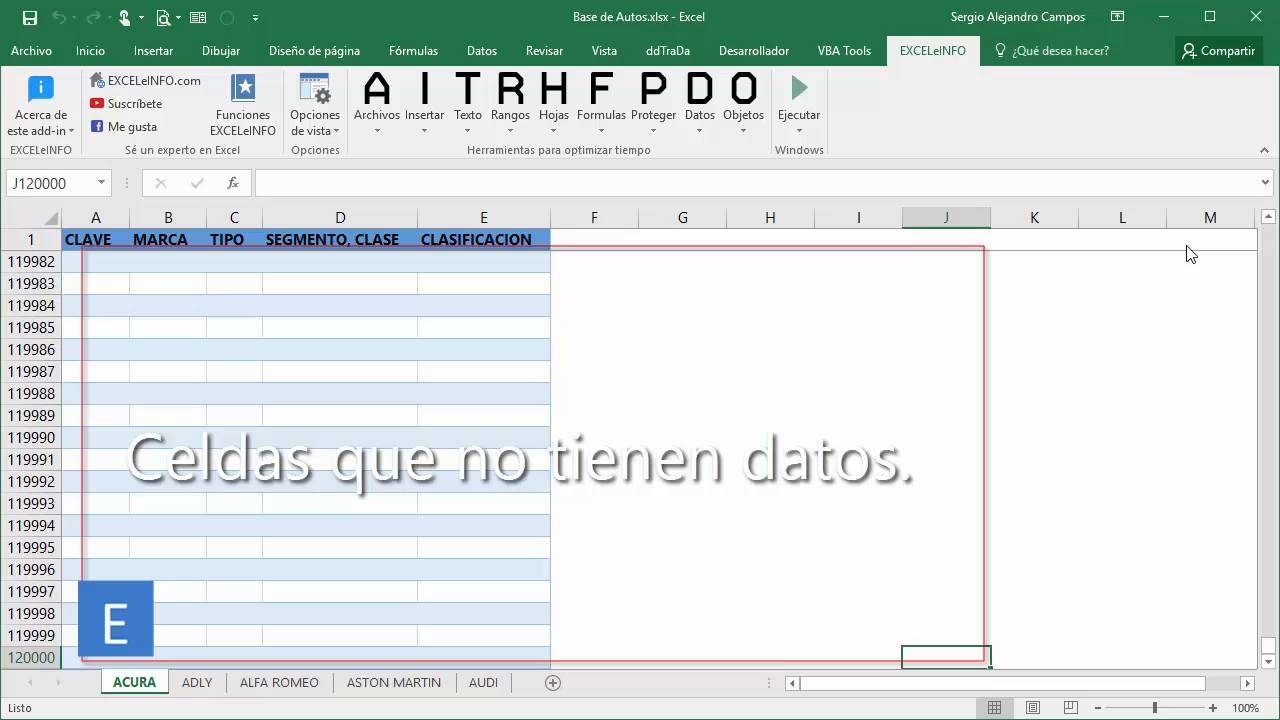
Examine the empty formatted cells near row 120000 of the ACURA sheet and return to the first data row, A2.
{"action": "key", "text": "Left"}
{"action": "key", "text": "Left"}
{"action": "key", "text": "Left"}
{"action": "key", "text": "Left"}
{"action": "key", "text": "Left"}
{"action": "key", "text": "Left"}
{"action": "key", "text": "Left"}
{"action": "key", "text": "Left"}
{"action": "key", "text": "Left"}
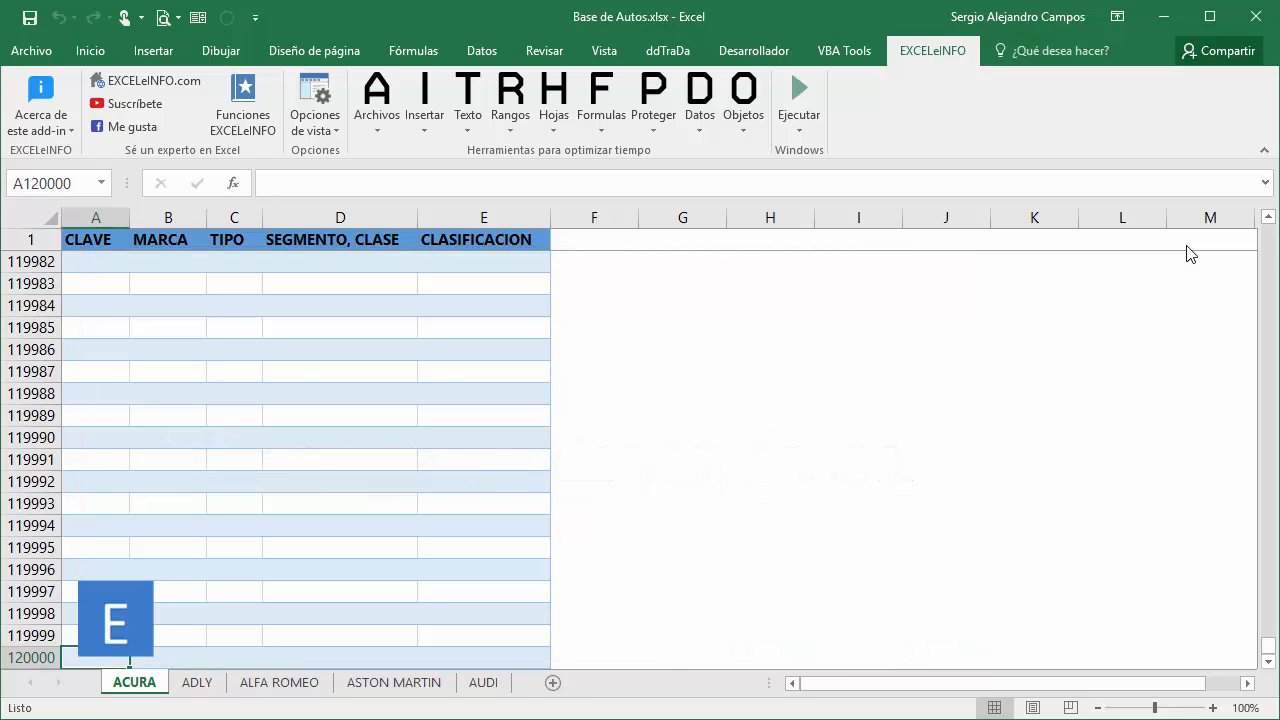
{"action": "key", "text": "Up"}
{"action": "key", "text": "Up"}
{"action": "key", "text": "Up"}
{"action": "key", "text": "Up"}
{"action": "key", "text": "Up"}
{"action": "key", "text": "Up"}
{"action": "key", "text": "Up"}
{"action": "key", "text": "Up"}
{"action": "key", "text": "Up"}
{"action": "key", "text": "Up"}
{"action": "key", "text": "Up"}
{"action": "key", "text": "Up"}
{"action": "key", "text": "Up"}
{"action": "key", "text": "Up"}
{"action": "key", "text": "Up"}
{"action": "key", "text": "Up"}
{"action": "key", "text": "Up"}
{"action": "key", "text": "Up"}
{"action": "key", "text": "Up"}
{"action": "key", "text": "Up"}
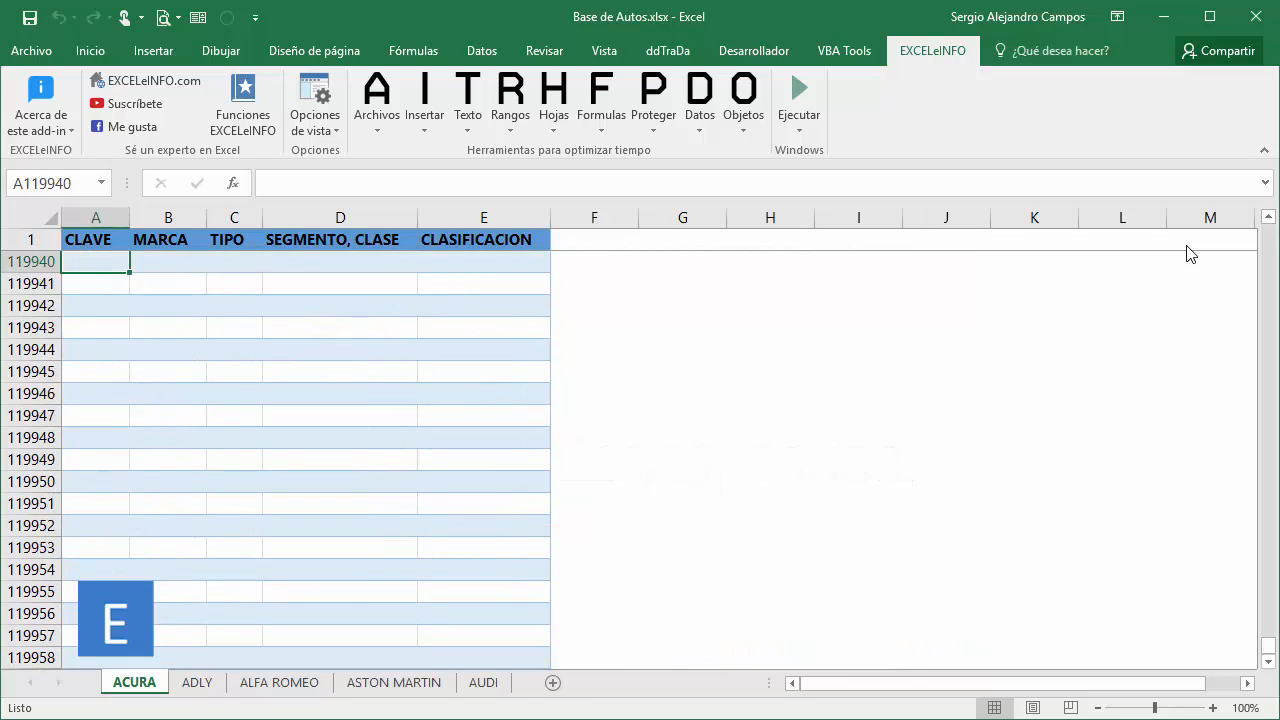
{"action": "key", "text": "Up"}
{"action": "key", "text": "Up"}
{"action": "key", "text": "Up"}
{"action": "key", "text": "Up"}
{"action": "key", "text": "Up"}
{"action": "key", "text": "Up"}
{"action": "key", "text": "Up"}
{"action": "key", "text": "Up"}
{"action": "key", "text": "Up"}
{"action": "key", "text": "Up"}
{"action": "key", "text": "Up"}
{"action": "key", "text": "Up"}
{"action": "key", "text": "Up"}
{"action": "key", "text": "Up"}
{"action": "key", "text": "Up"}
{"action": "key", "text": "Up"}
{"action": "key", "text": "Up"}
{"action": "key", "text": "Up"}
{"action": "key", "text": "Right"}
{"action": "key", "text": "Right"}
{"action": "key", "text": "Right"}
{"action": "key", "text": "Right"}
{"action": "key", "text": "Right"}
{"action": "key", "text": "Right"}
{"action": "key", "text": "Right"}
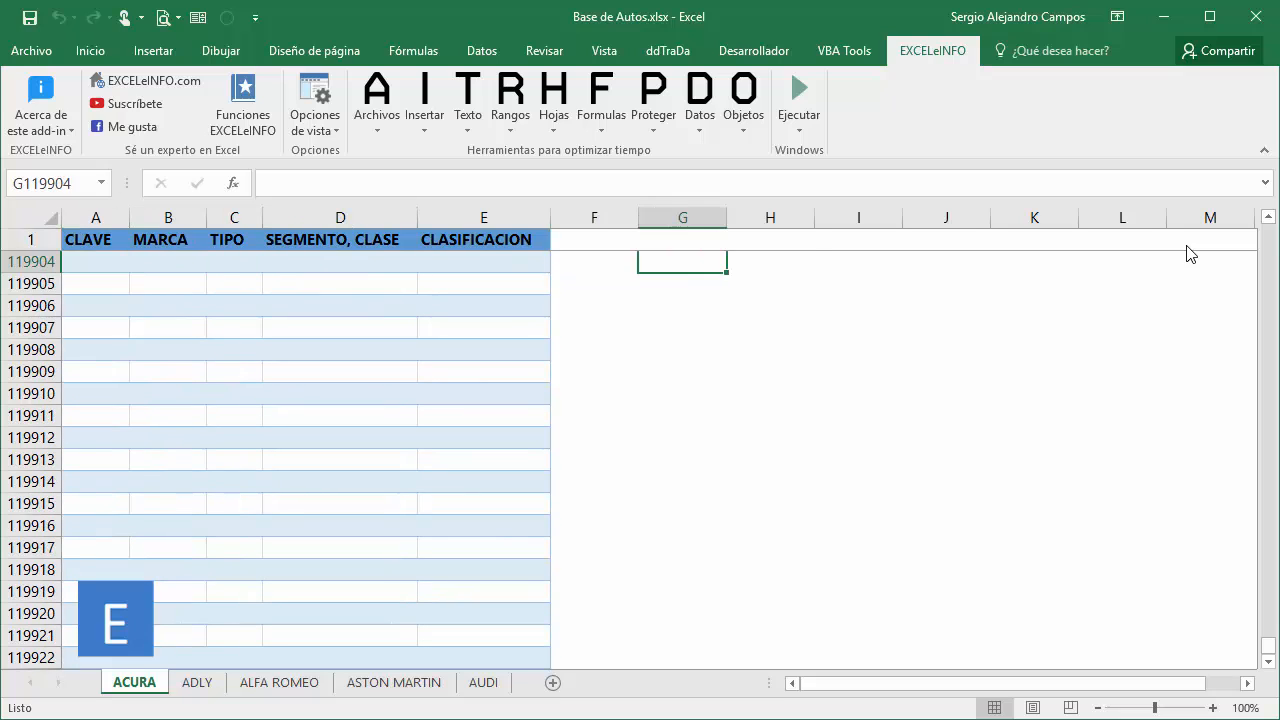
{"action": "key", "text": "Right"}
{"action": "key", "text": "Up"}
{"action": "key", "text": "Up"}
{"action": "key", "text": "Up"}
{"action": "key", "text": "Up"}
{"action": "key", "text": "Up"}
{"action": "key", "text": "Up"}
{"action": "key", "text": "Up"}
{"action": "key", "text": "Up"}
{"action": "key", "text": "Up"}
{"action": "key", "text": "Up"}
{"action": "key", "text": "Up"}
{"action": "key", "text": "Up"}
{"action": "key", "text": "Up"}
{"action": "key", "text": "Up"}
{"action": "key", "text": "Up"}
{"action": "key", "text": "Up"}
{"action": "key", "text": "Up"}
{"action": "key", "text": "Up"}
{"action": "key", "text": "Up"}
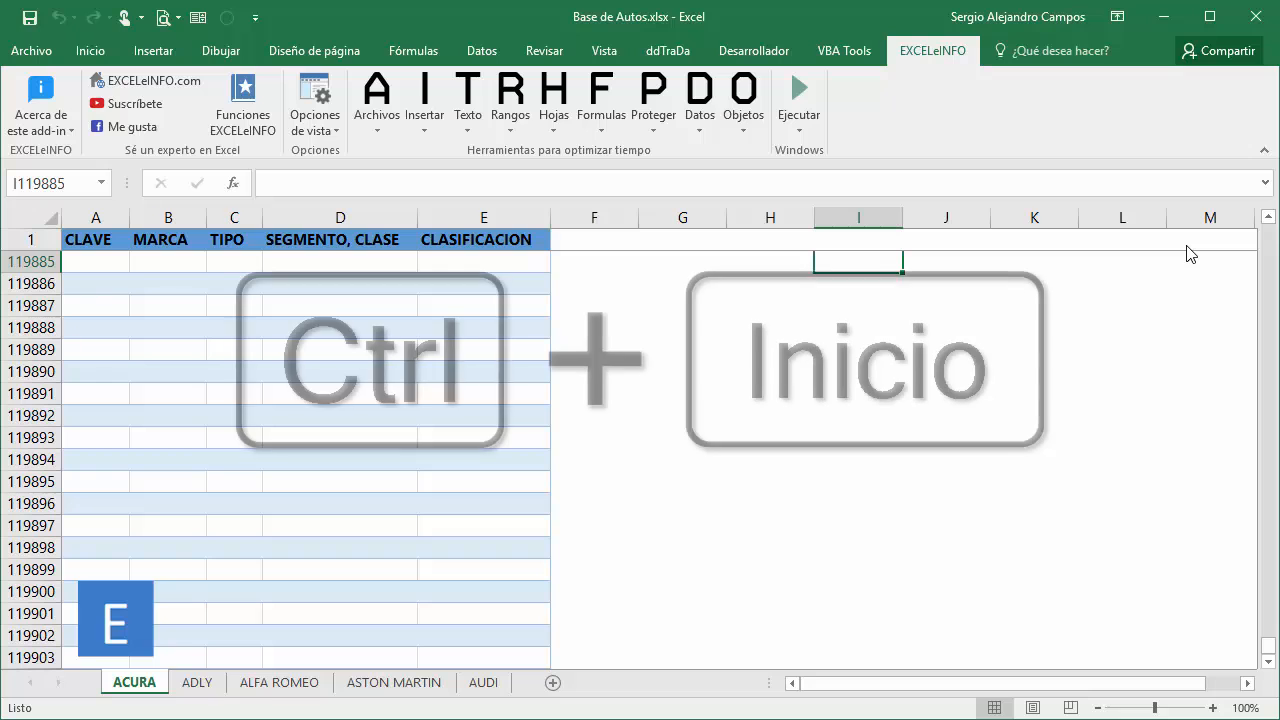
{"action": "key", "text": "ctrl+Home"}
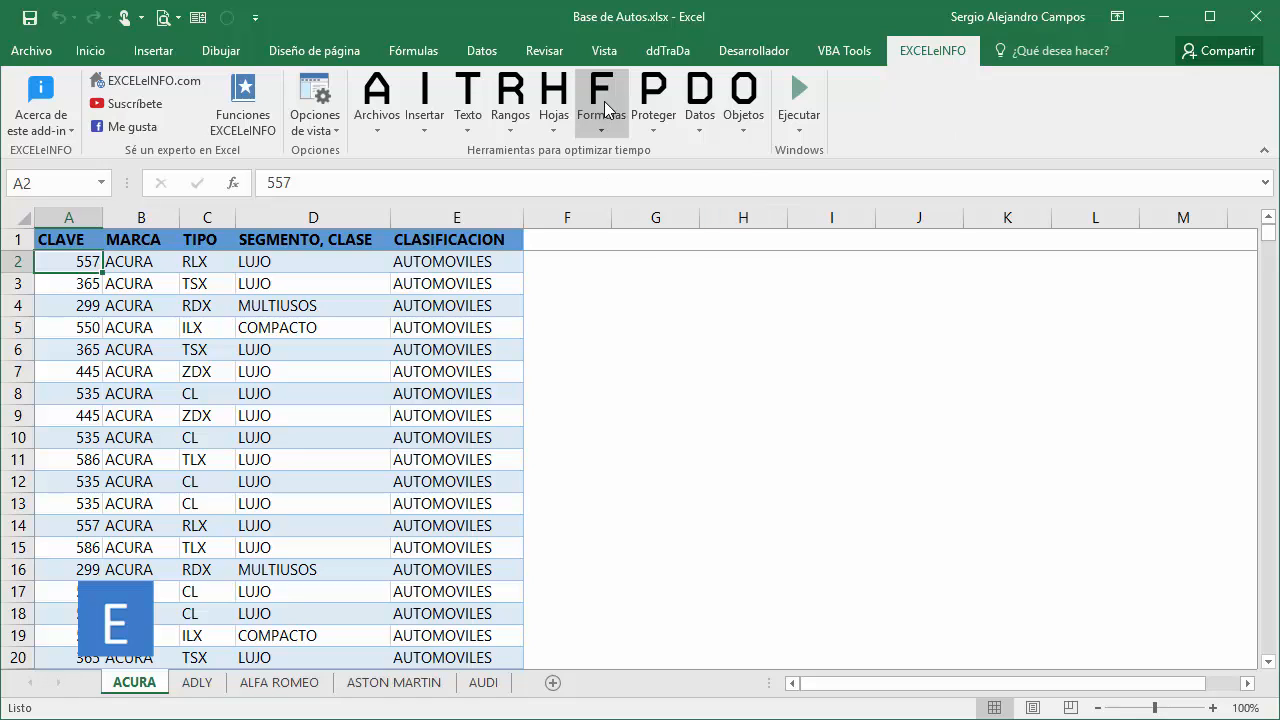
Delete the empty rows and columns of the ACURA sheet with the EXCELeINFO sheet tools and go to the last used cell.
{"action": "left_click", "coordinate": [553, 105]}
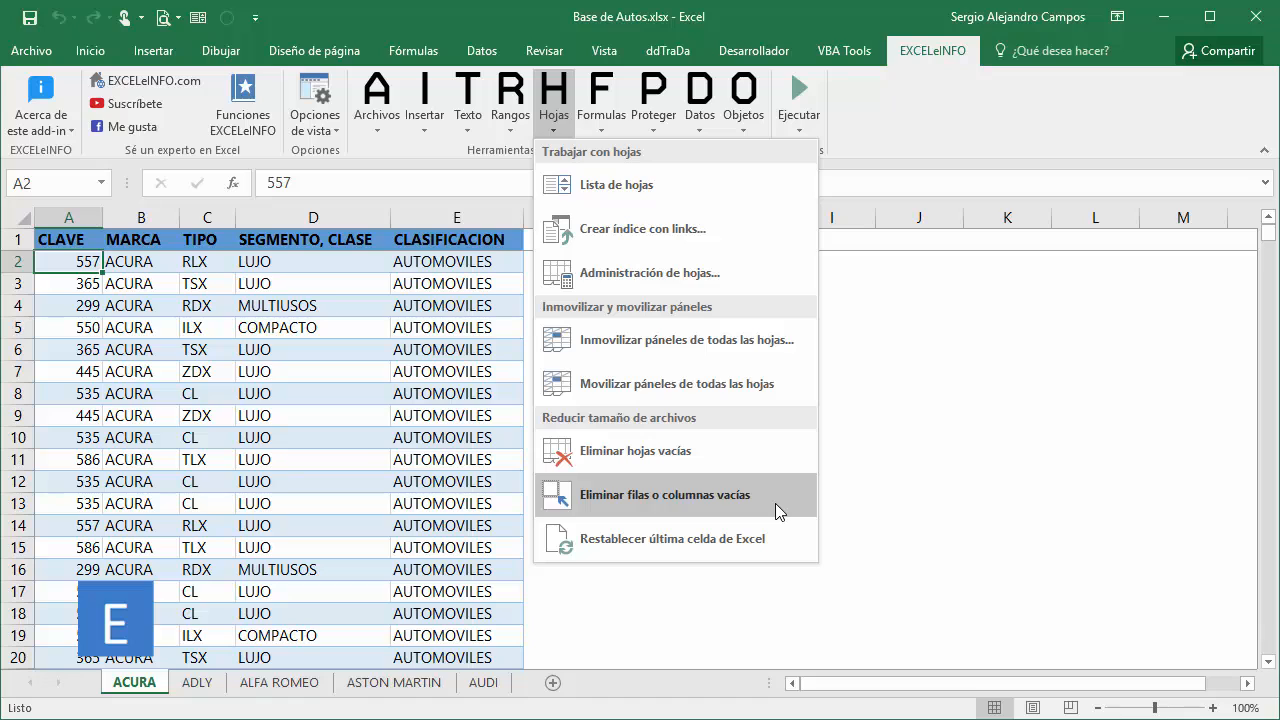
{"action": "left_click", "coordinate": [657, 503]}
{"action": "key", "text": "ctrl+End"}
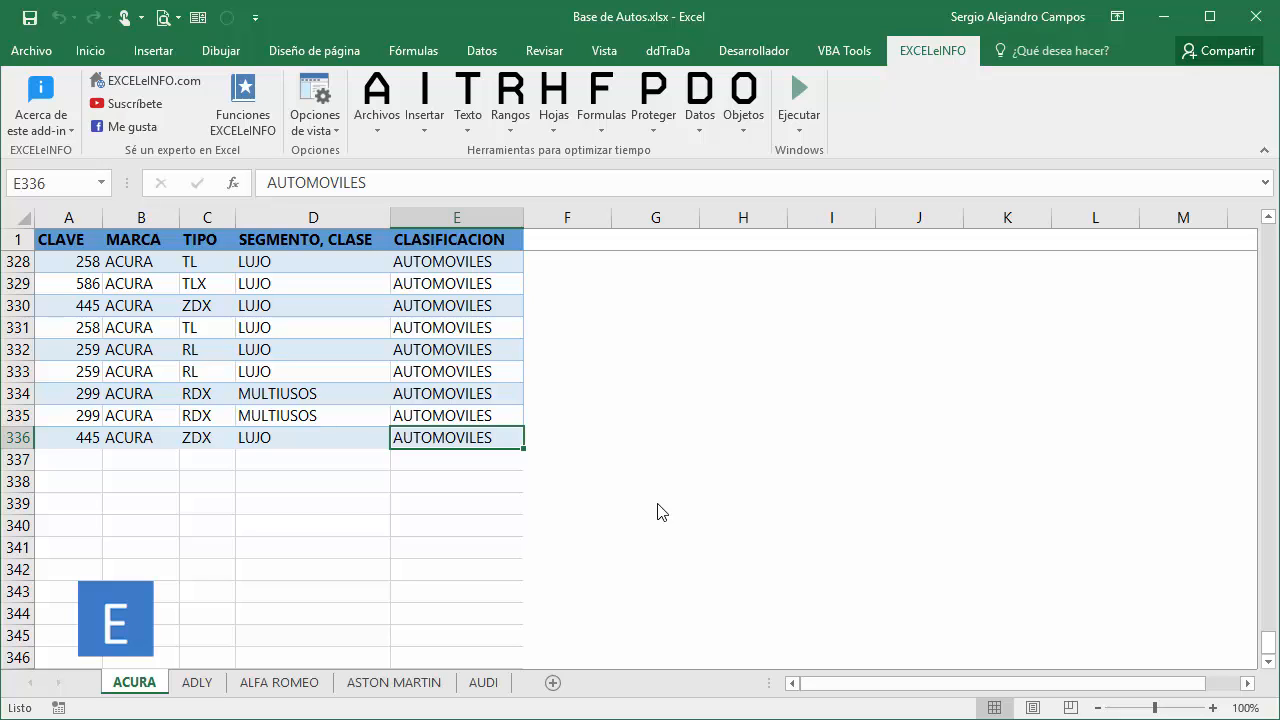
Recheck the ACURA sheet's last used cell and examine the empty cells below and beside the data, ending at the top of column F.
{"action": "key", "text": "ctrl+Home"}
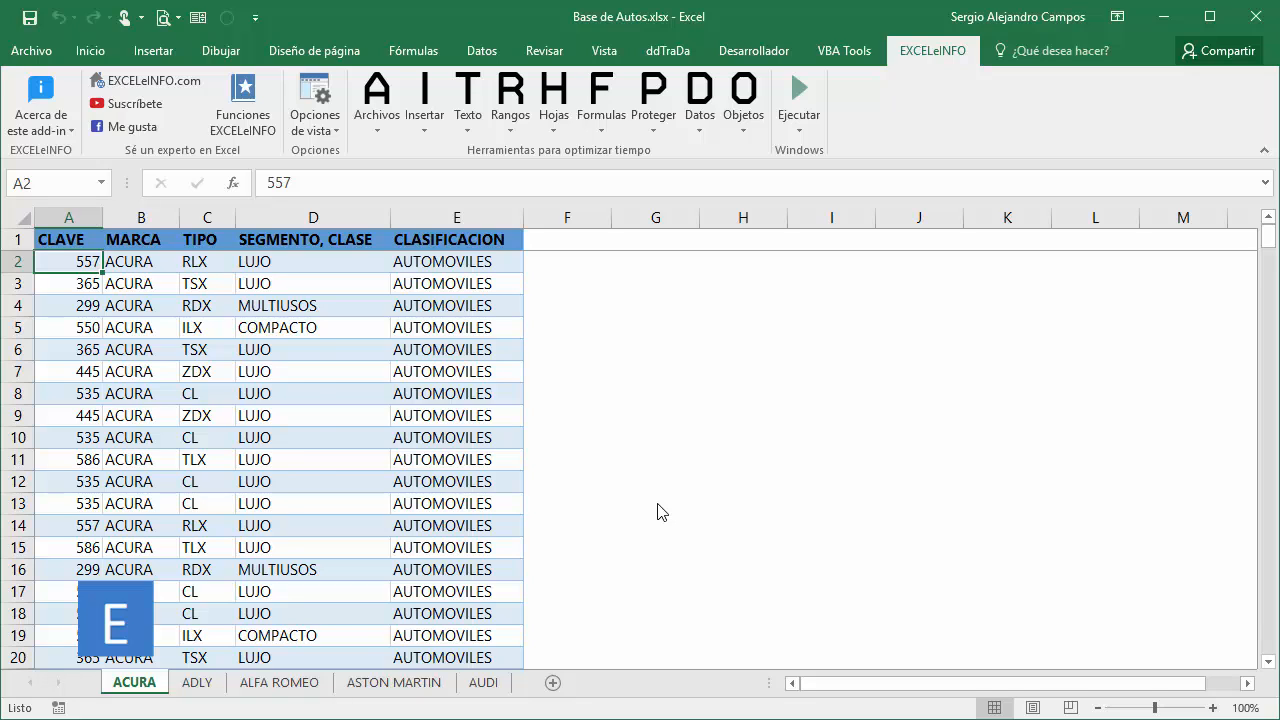
{"action": "key", "text": "ctrl+End"}
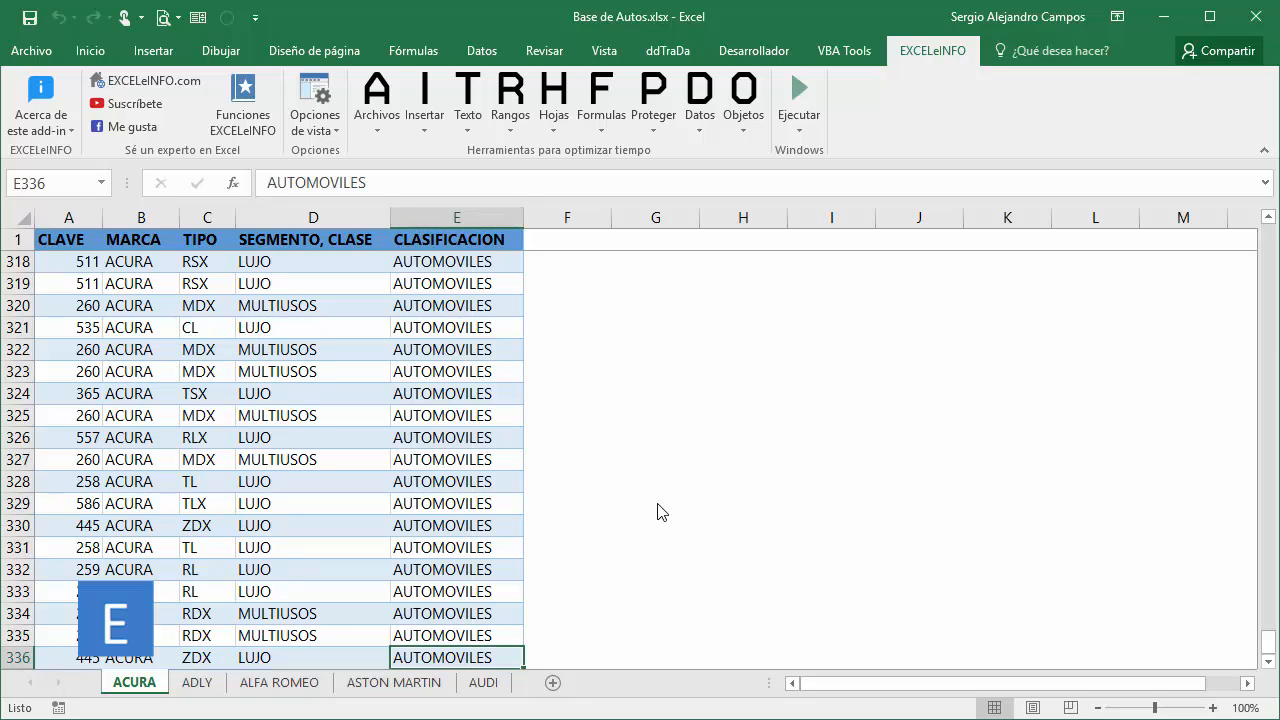
{"action": "scroll", "coordinate": [657, 503], "scroll_direction": "down", "scroll_amount": 1}
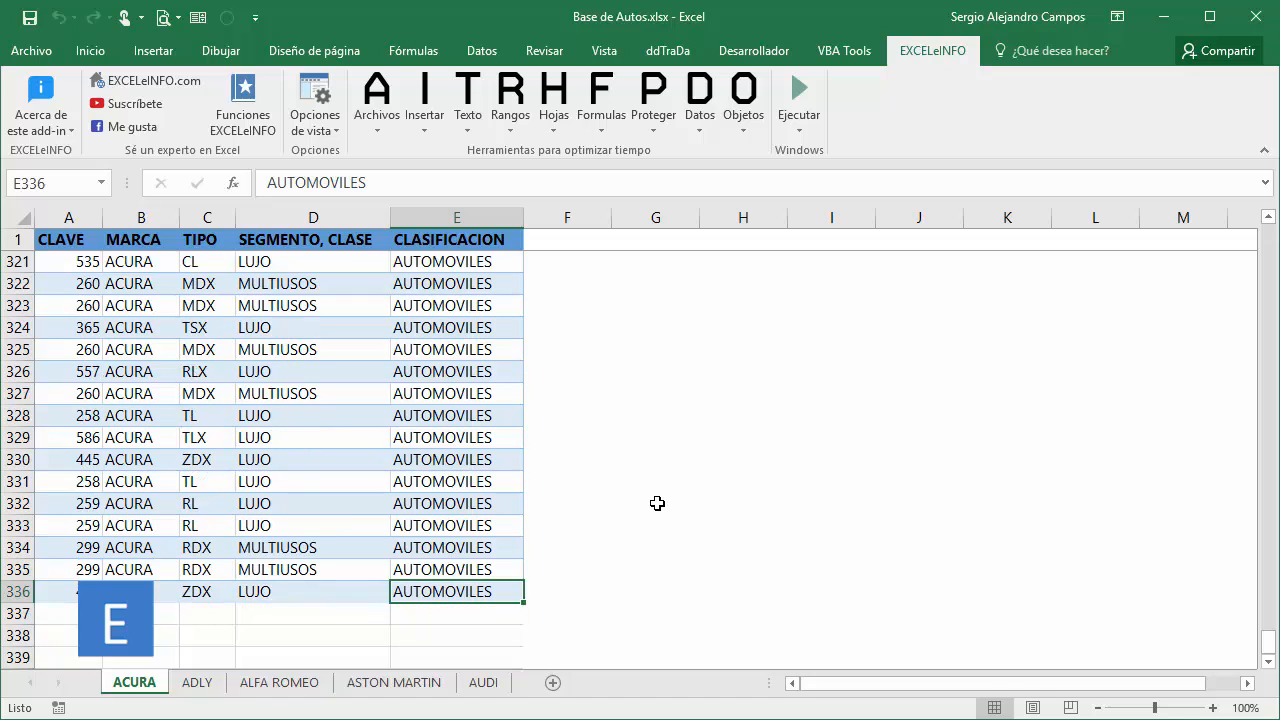
{"action": "scroll", "coordinate": [657, 503], "scroll_direction": "down", "scroll_amount": 3}
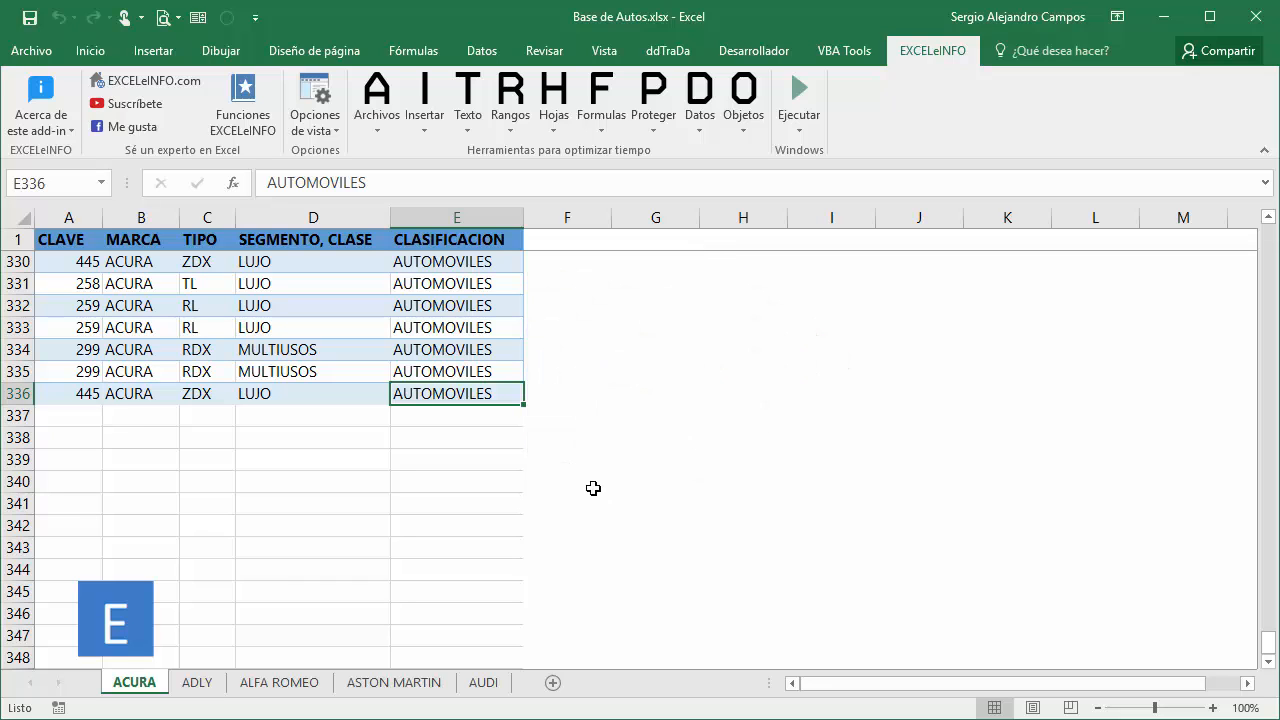
{"action": "scroll", "coordinate": [301, 481], "scroll_direction": "down", "scroll_amount": 2}
{"action": "left_click_drag", "start_coordinate": [254, 376], "coordinate": [377, 506]}
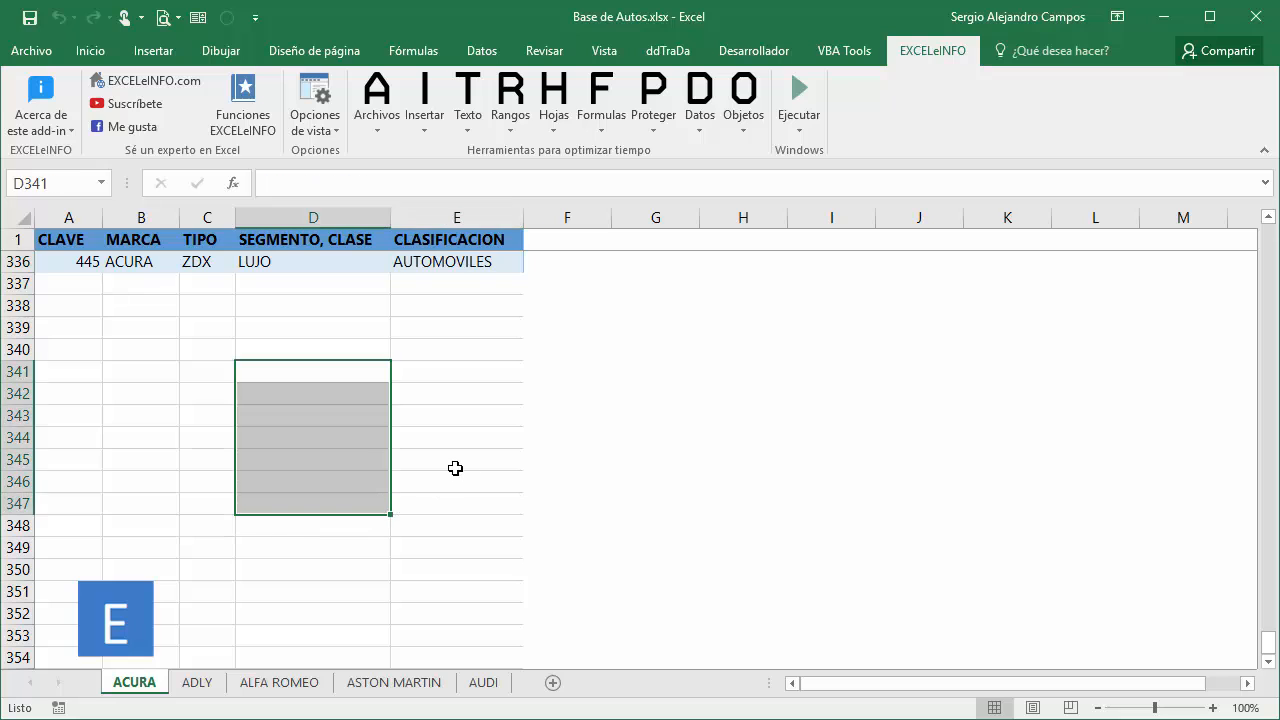
{"action": "key", "text": "Right"}
{"action": "key", "text": "Right"}
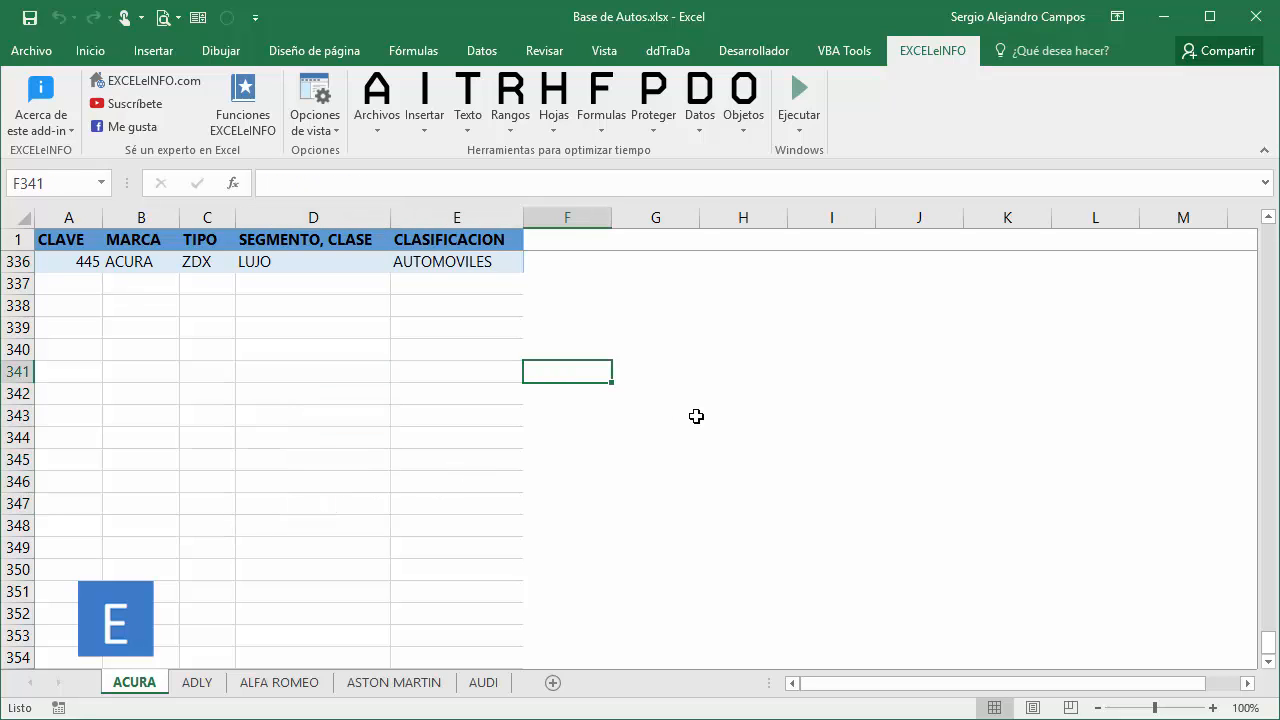
{"action": "key", "text": "Up"}
{"action": "key", "text": "Right"}
{"action": "key", "text": "Left"}
{"action": "key", "text": "ctrl+Up"}
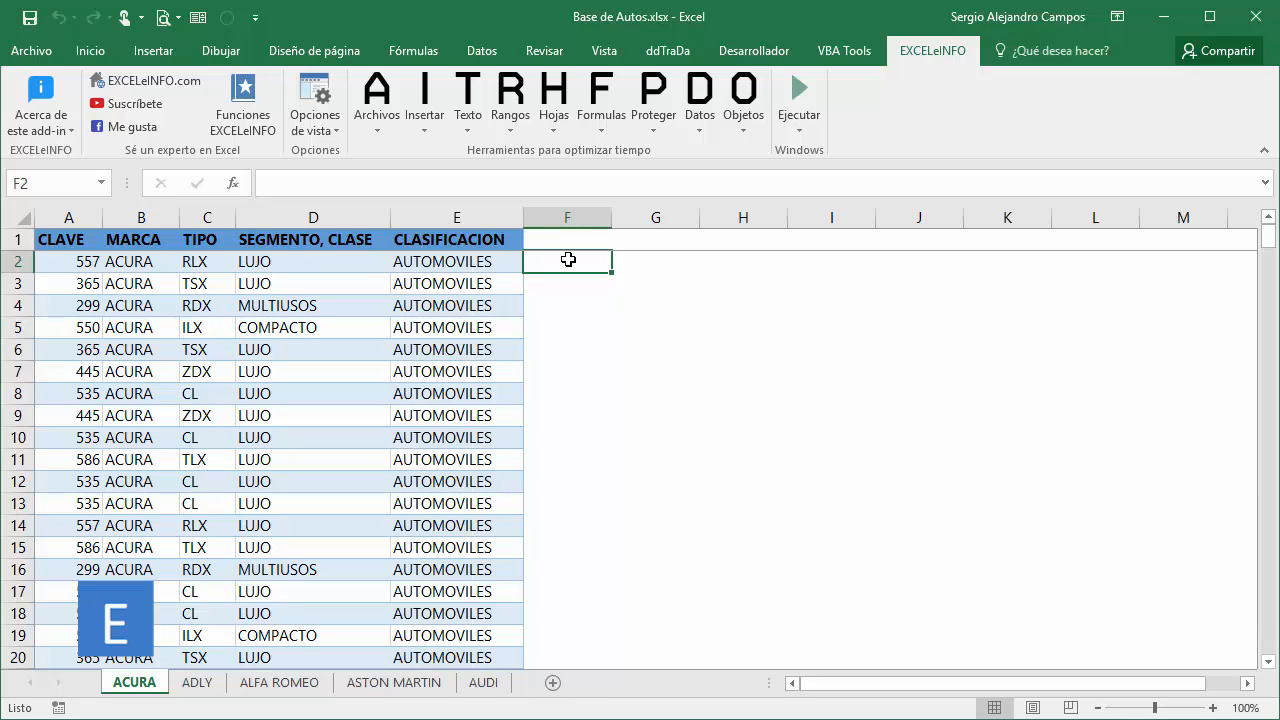
Preview the no-fill option on the empty range F2:J9 without applying it.
{"action": "left_click_drag", "start_coordinate": [568, 260], "coordinate": [929, 403]}
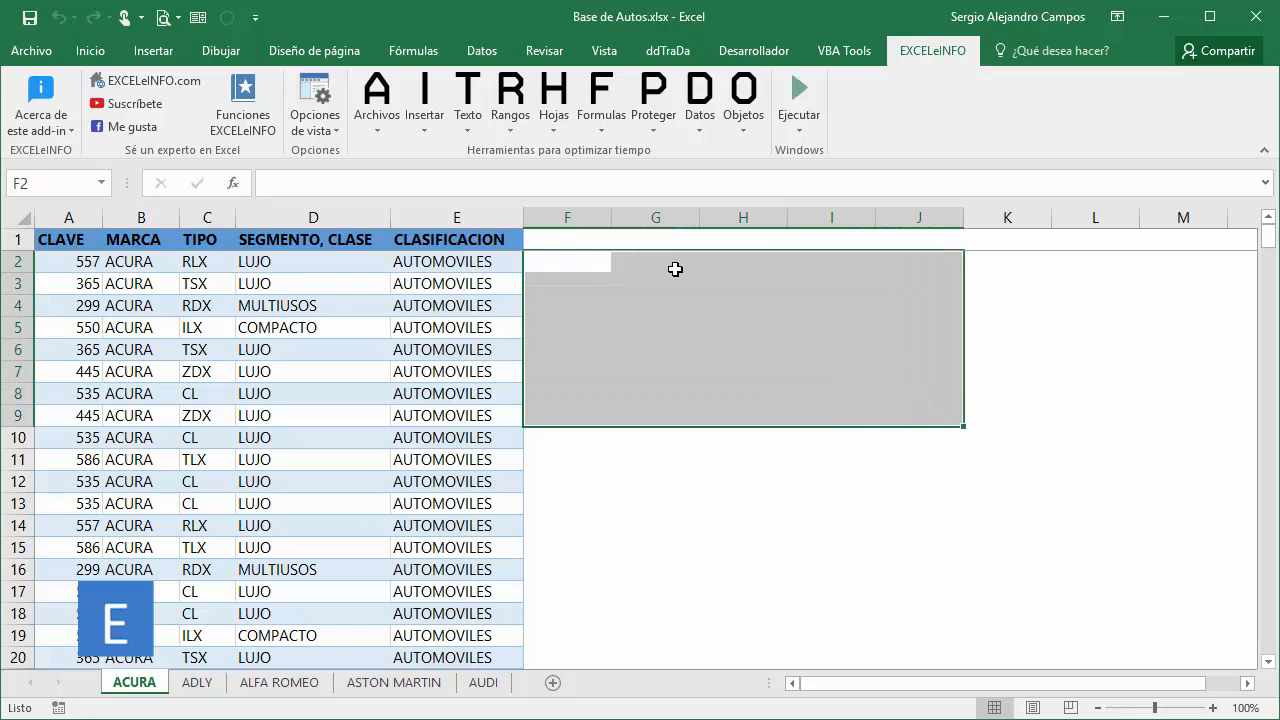
{"action": "right_click", "coordinate": [675, 269]}
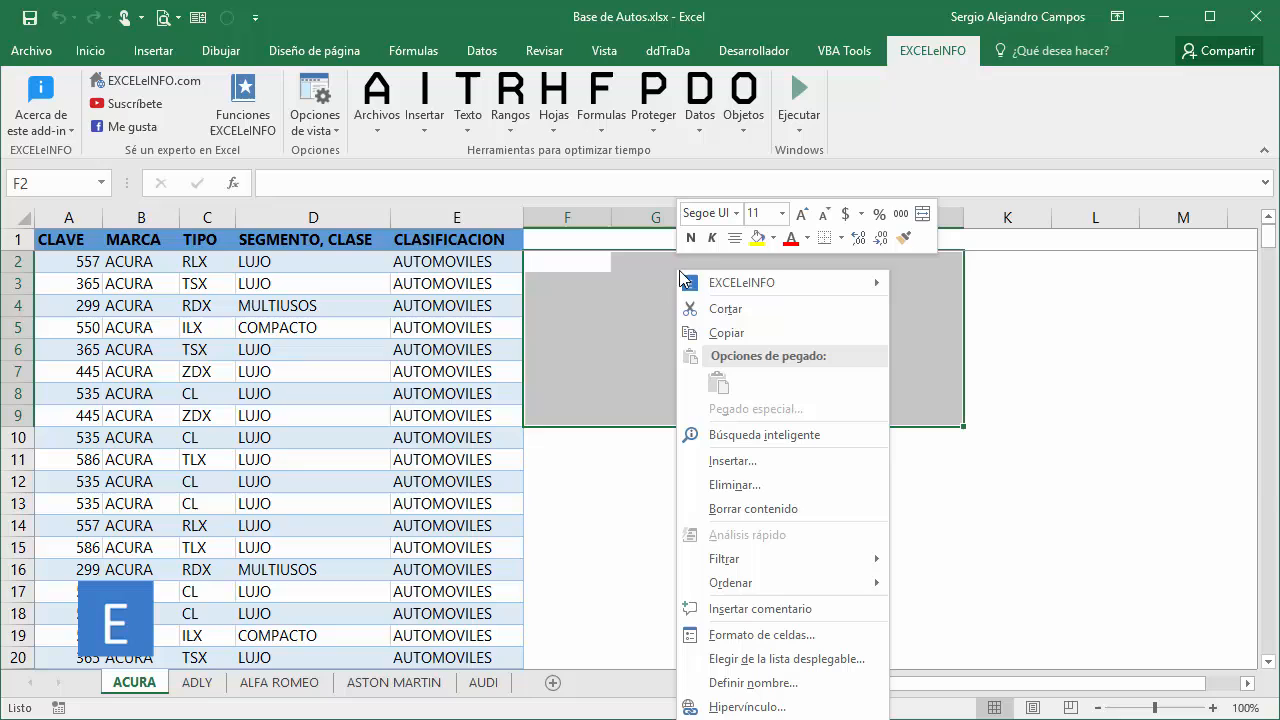
{"action": "left_click", "coordinate": [773, 238]}
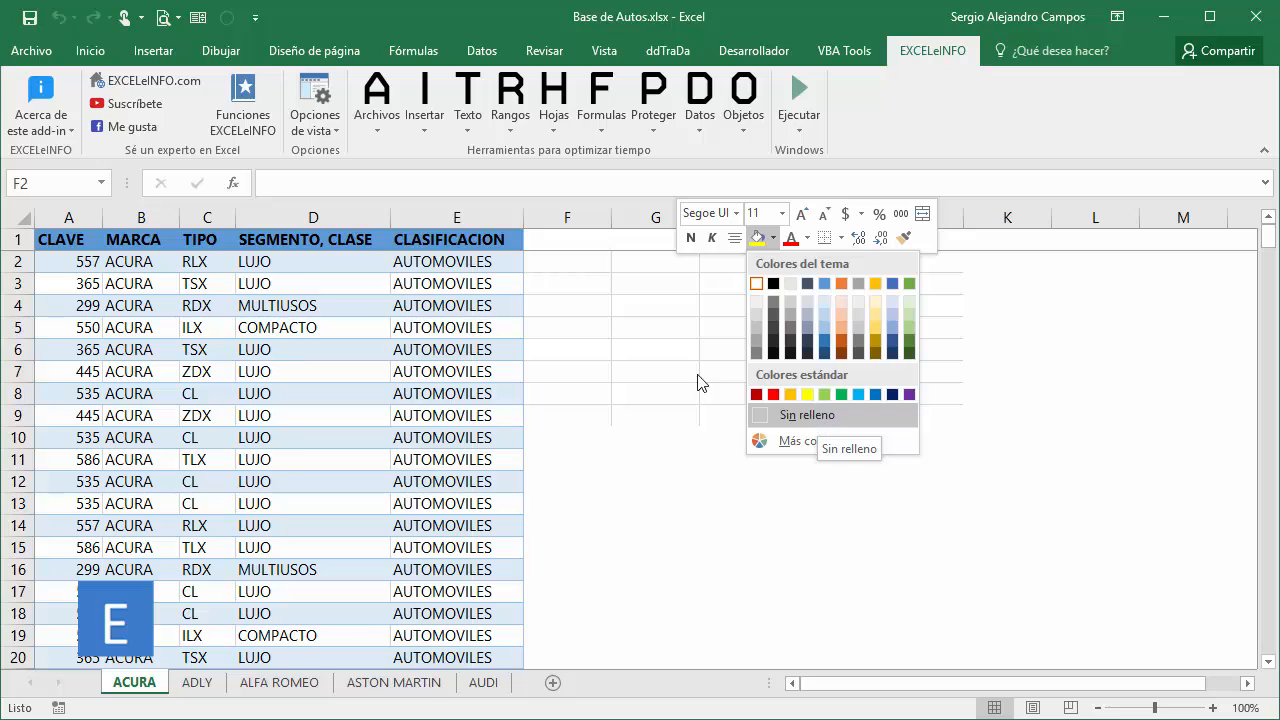
{"action": "left_click", "coordinate": [577, 240]}
Reset only the fill (Relleno) of all empty cells from F1 to the ACURA sheet's last column and row with EXCELeINFO's format reset.
{"action": "left_click", "coordinate": [578, 237]}
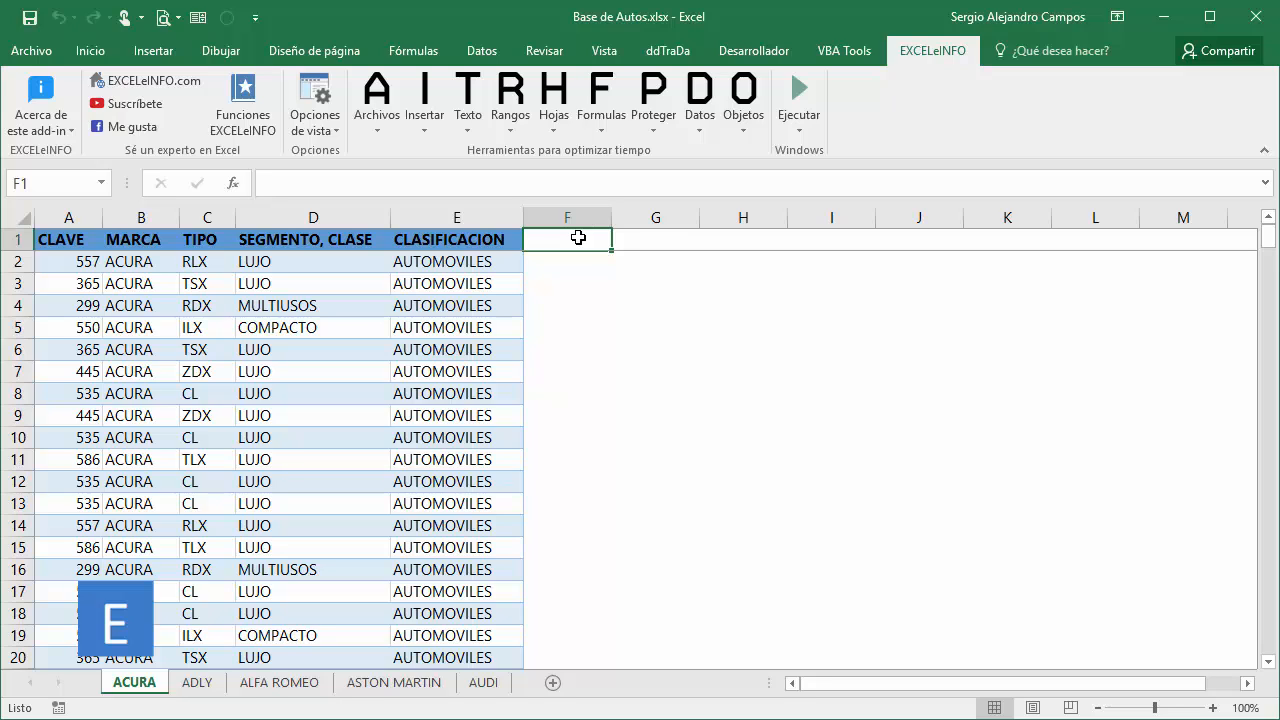
{"action": "key", "text": "ctrl+shift+Right"}
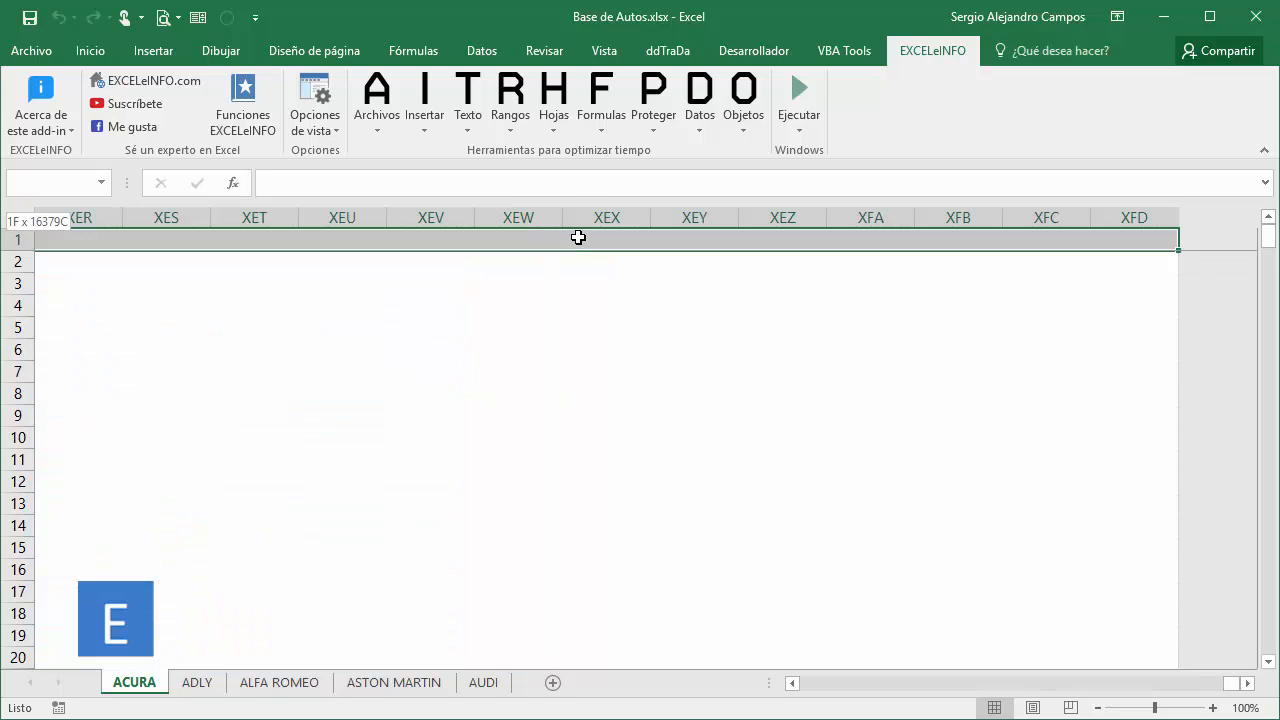
{"action": "key", "text": "ctrl+shift+Down"}
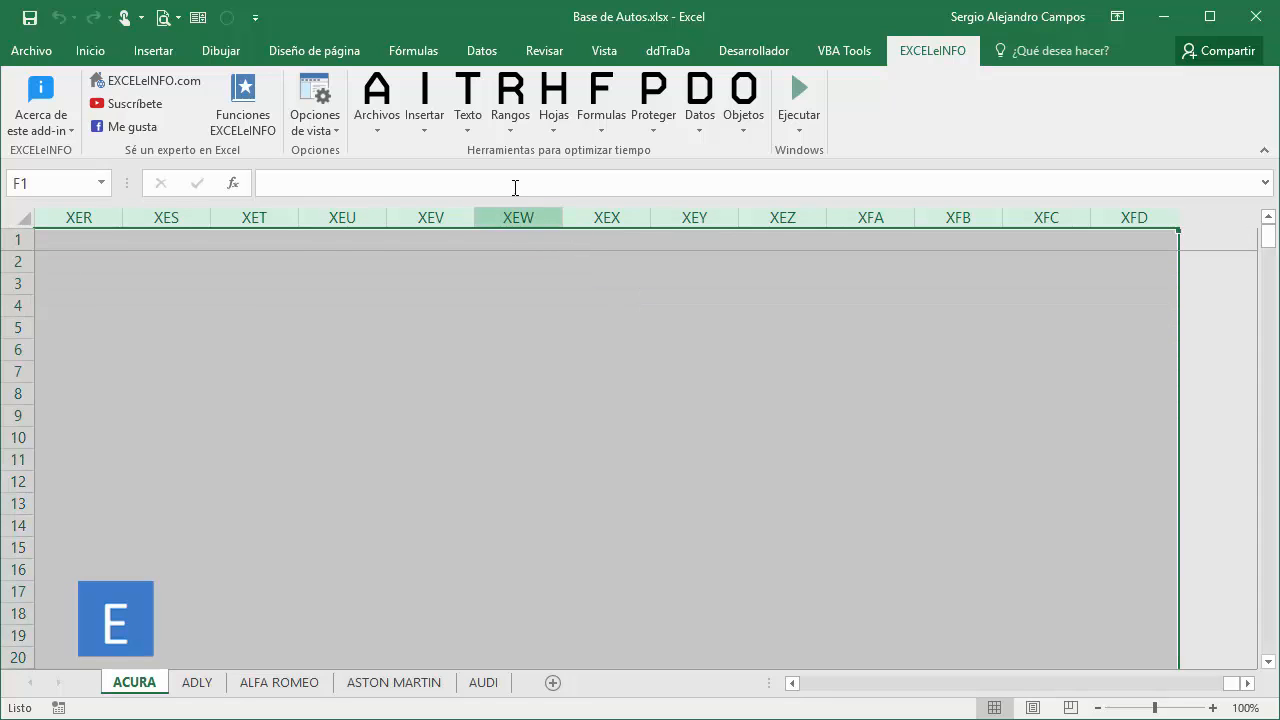
{"action": "left_click", "coordinate": [506, 116]}
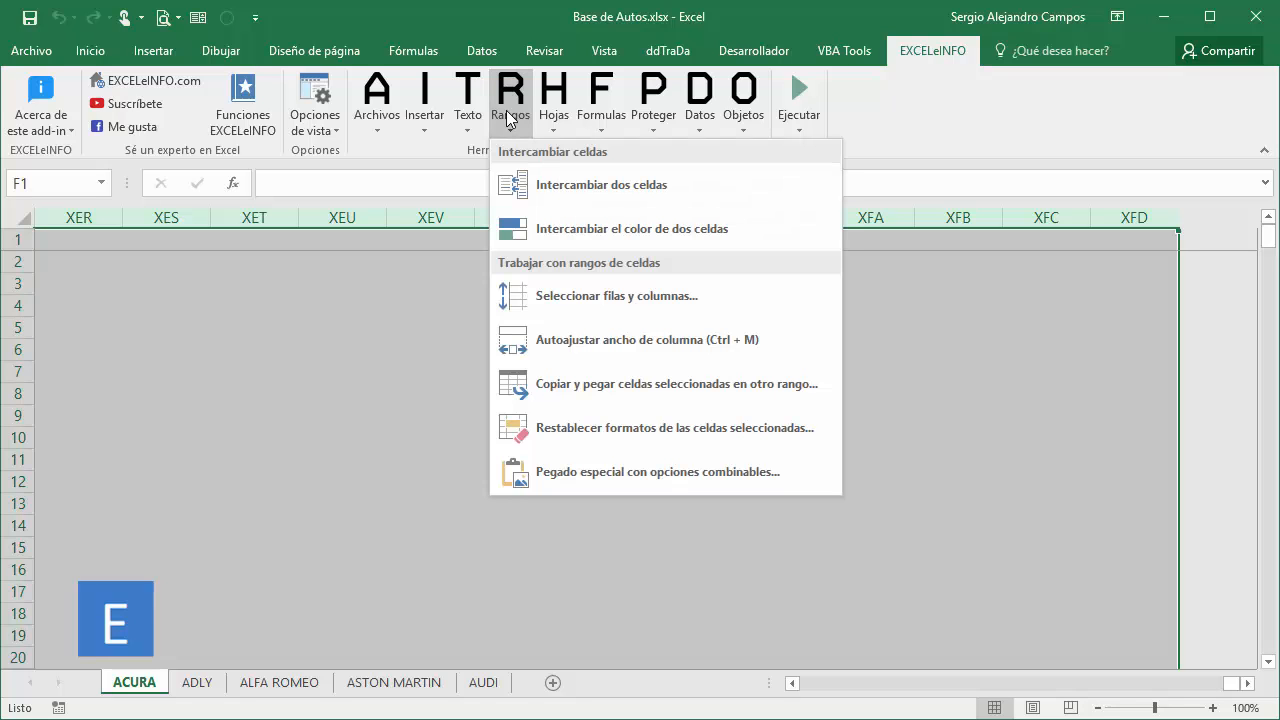
{"action": "left_click", "coordinate": [592, 428]}
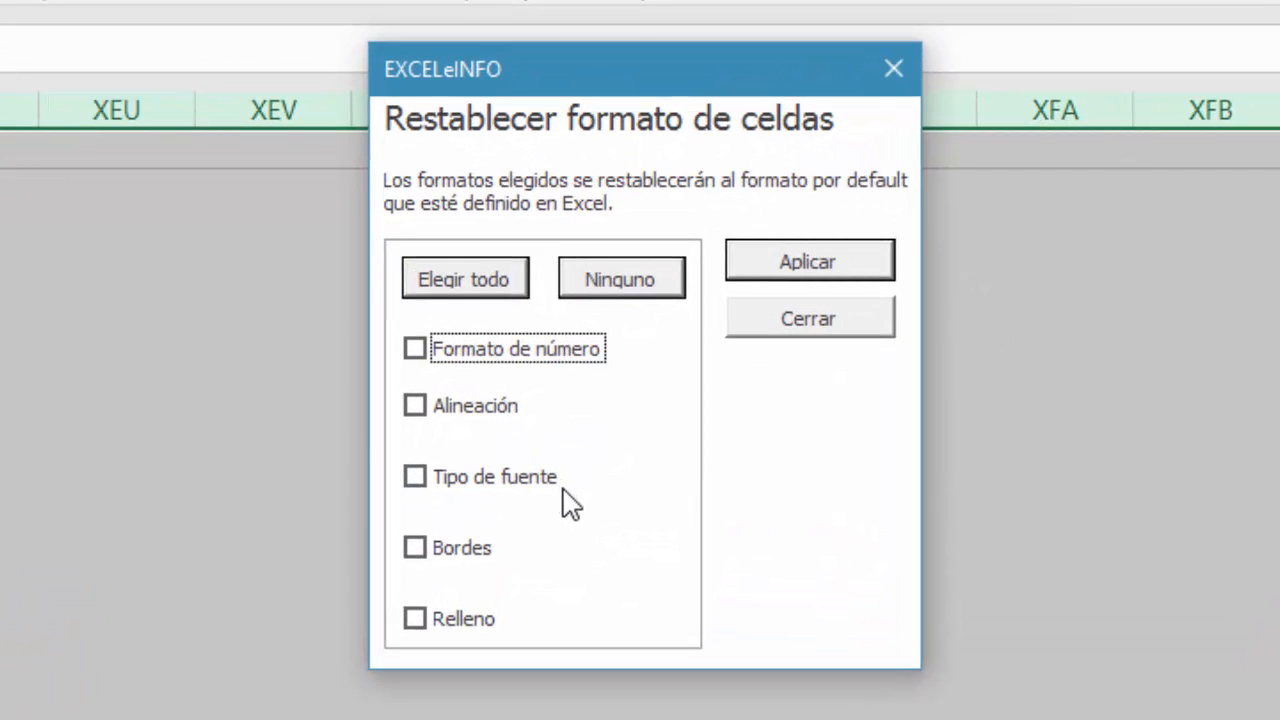
{"action": "left_click", "coordinate": [492, 577]}
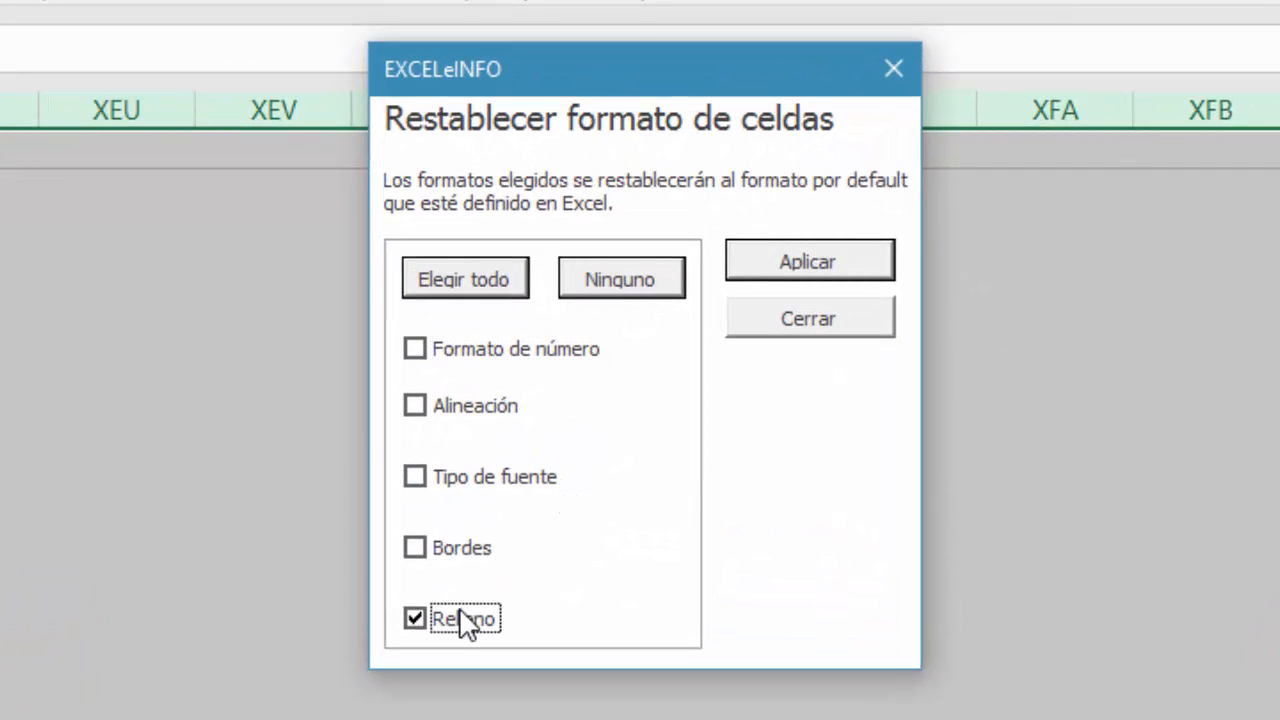
{"action": "left_click", "coordinate": [812, 265]}
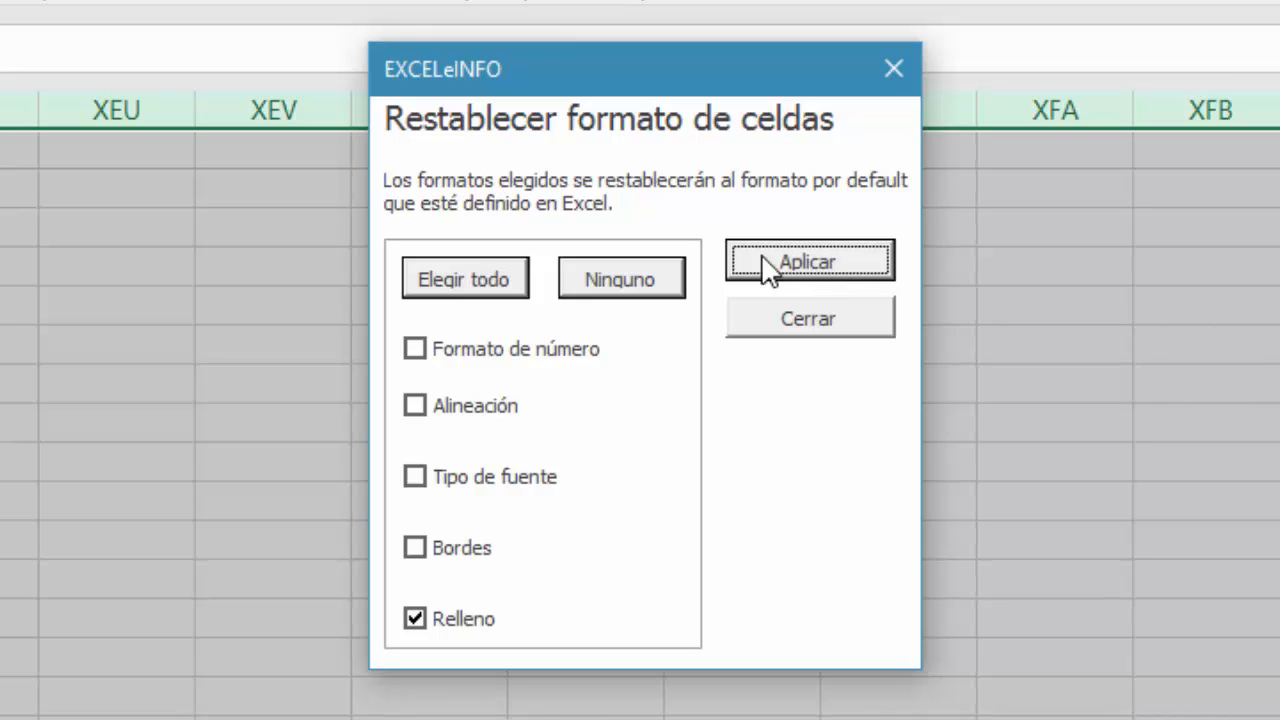
{"action": "left_click", "coordinate": [870, 322]}
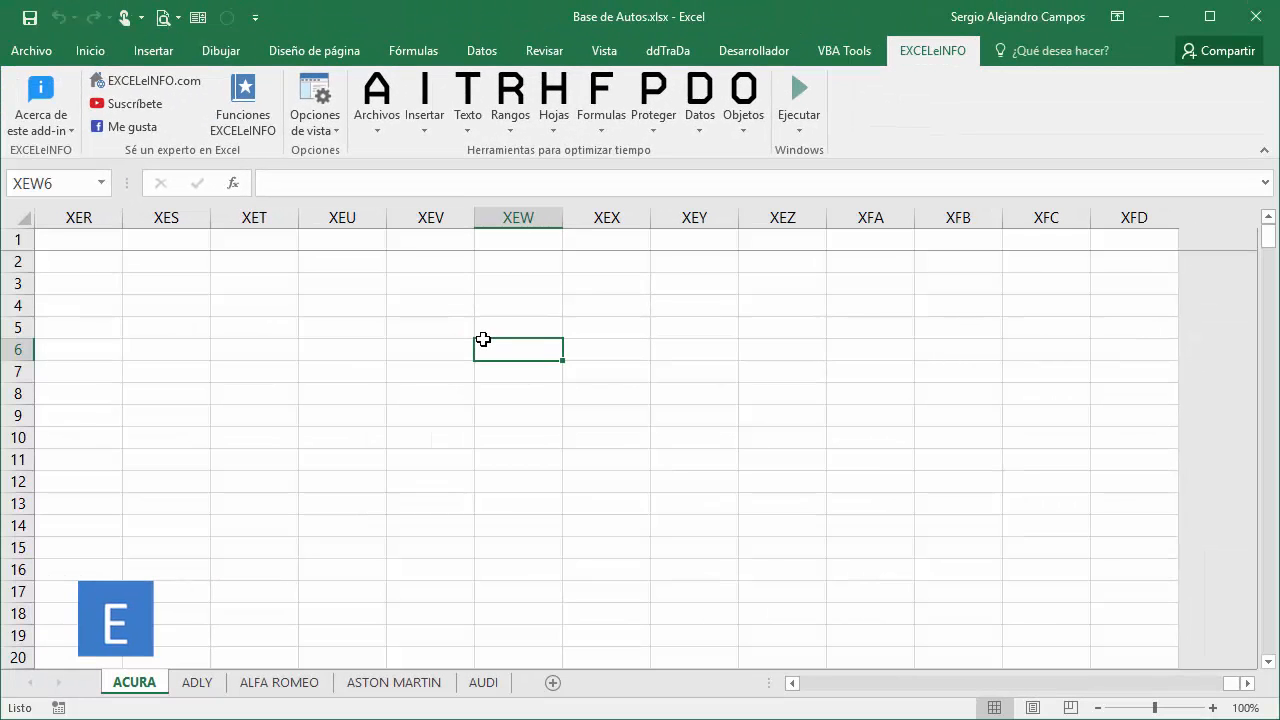
Return to the start of the ACURA sheet and hide its gridlines.
{"action": "key", "text": "ctrl+Up"}
{"action": "key", "text": "ctrl+Left"}
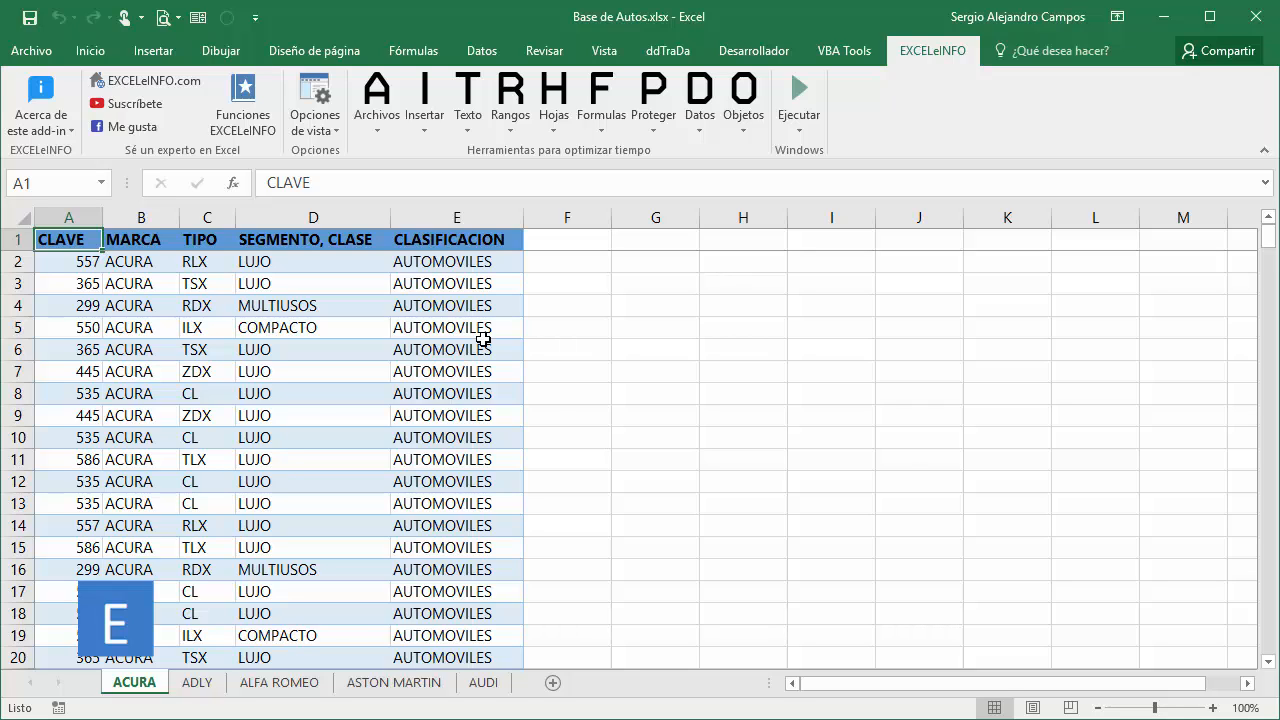
{"action": "left_click", "coordinate": [590, 244]}
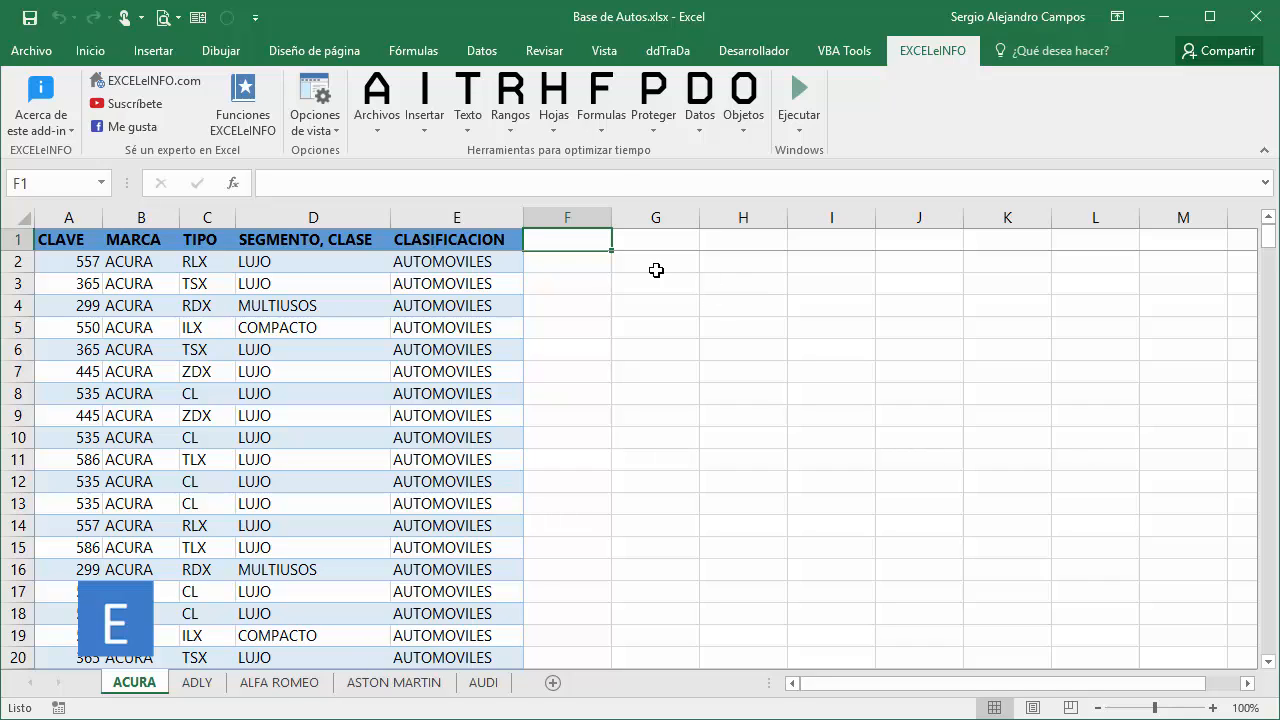
{"action": "left_click", "coordinate": [610, 54]}
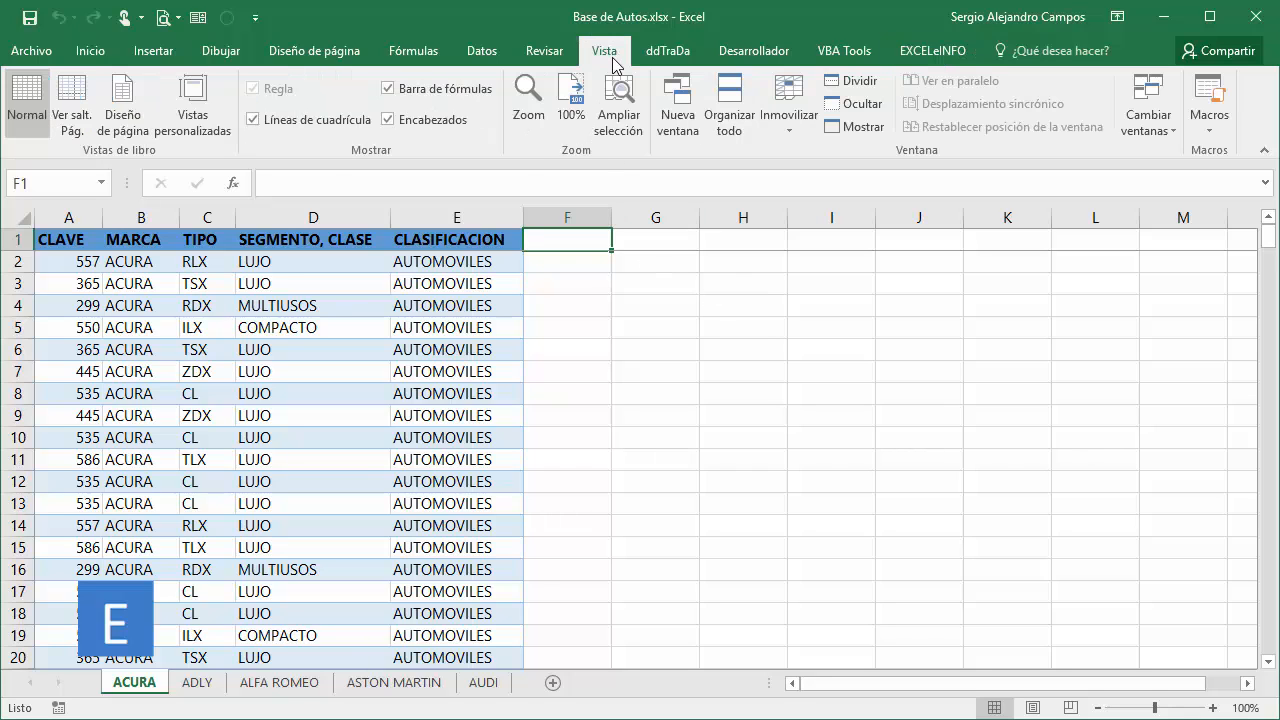
{"action": "left_click", "coordinate": [297, 129]}
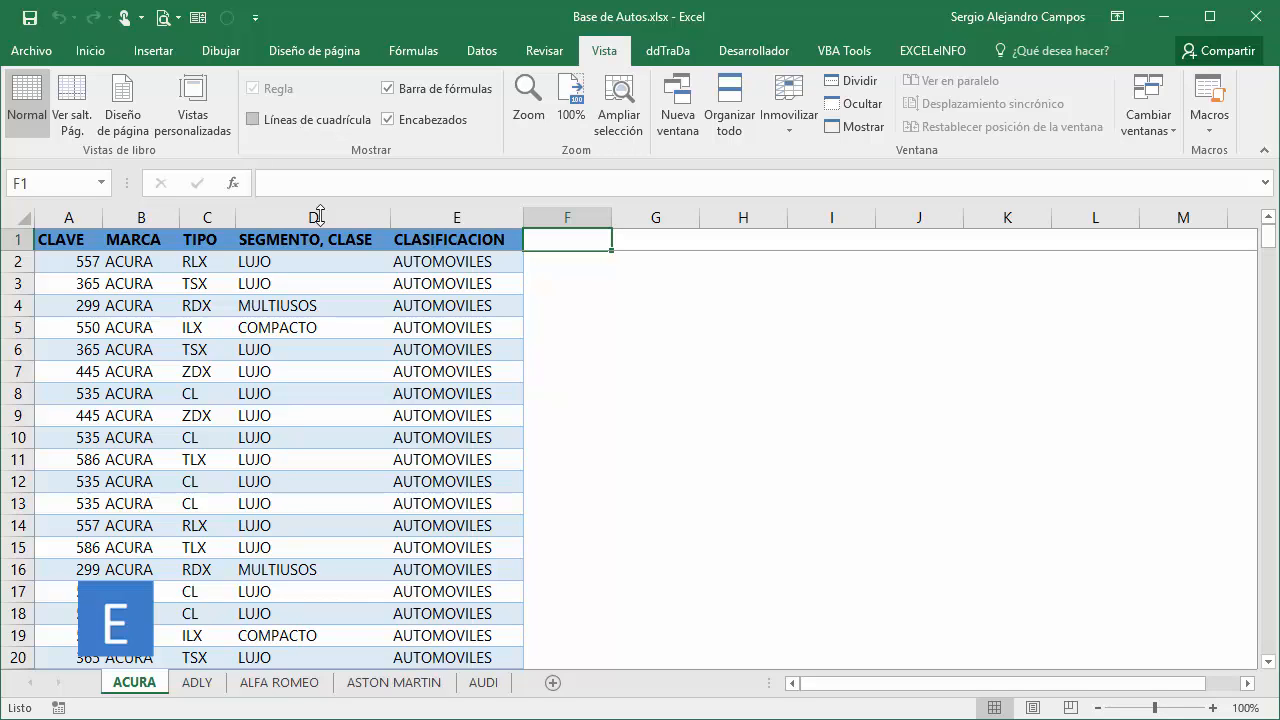
Go to the ACURA sheet's last used cell and check the end of the data.
{"action": "left_click", "coordinate": [377, 316]}
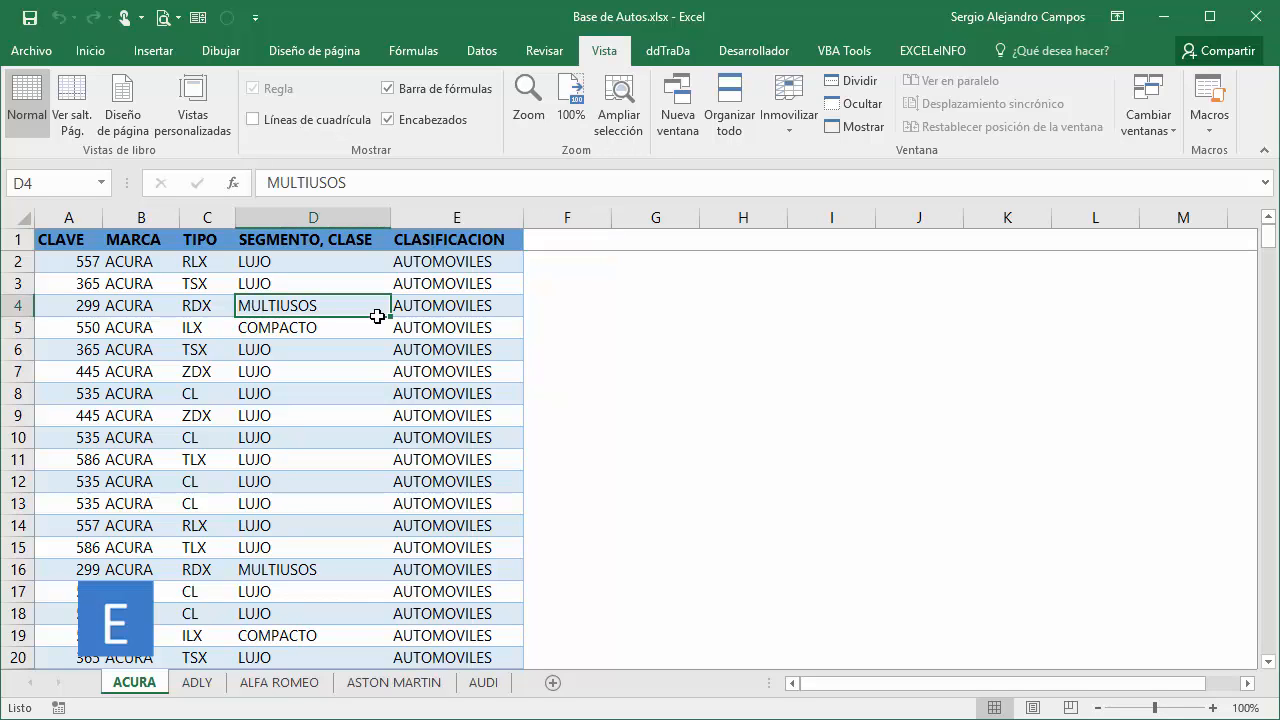
{"action": "key", "text": "ctrl+End"}
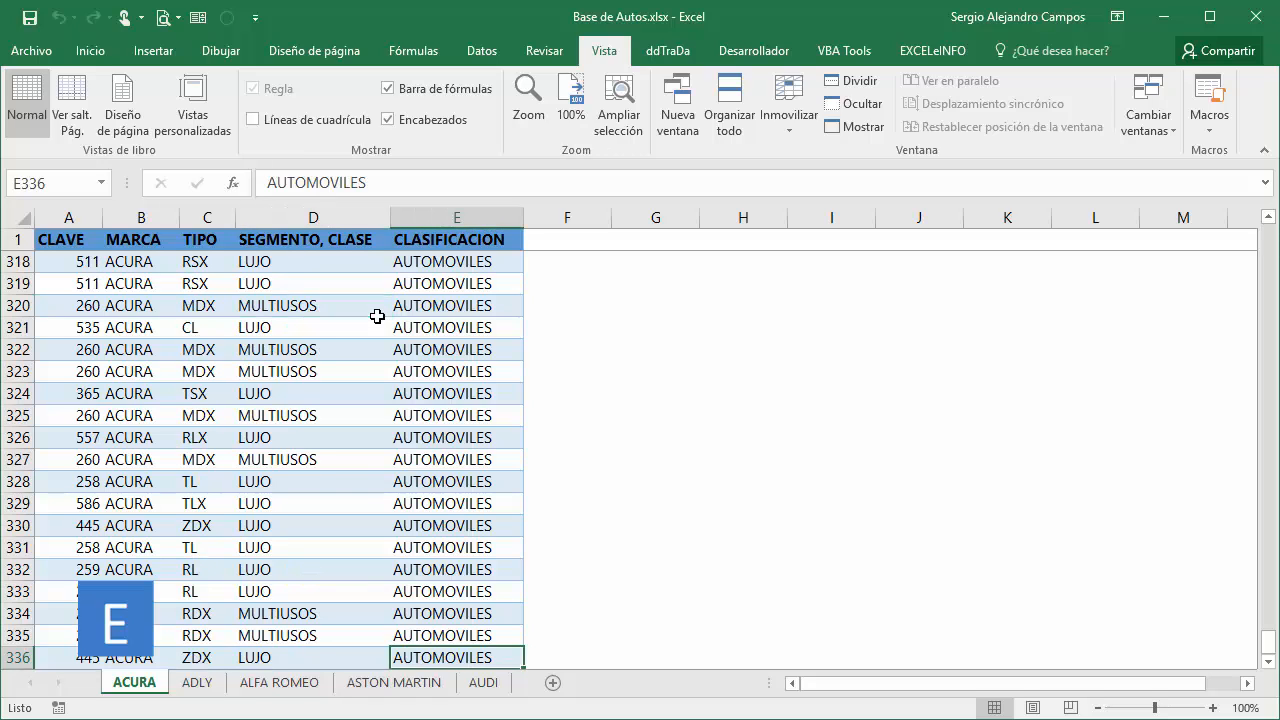
{"action": "scroll", "coordinate": [377, 316], "scroll_direction": "down", "scroll_amount": 1}
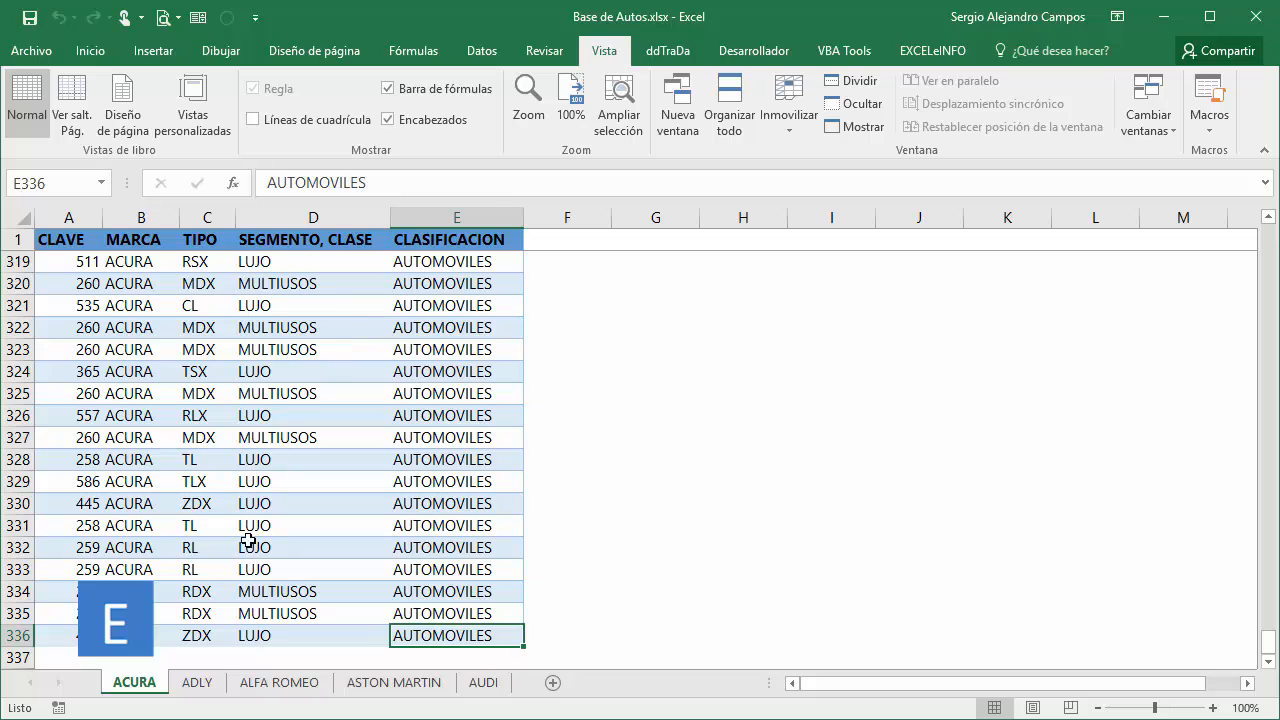
Switch to the ADLY sheet and examine the empty cells beside its header row, ending back at A1.
{"action": "left_click", "coordinate": [197, 682]}
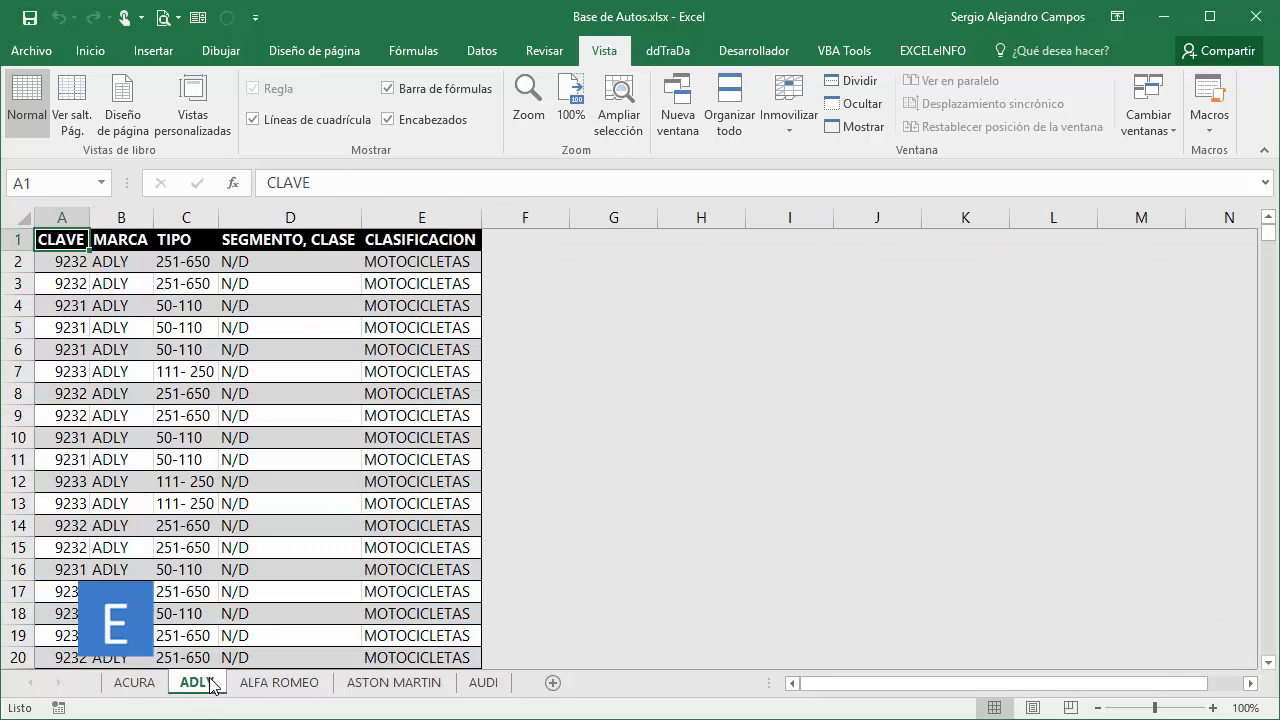
{"action": "key", "text": "Right"}
{"action": "key", "text": "Right"}
{"action": "key", "text": "Right"}
{"action": "key", "text": "Right"}
{"action": "key", "text": "Right"}
{"action": "key", "text": "Right"}
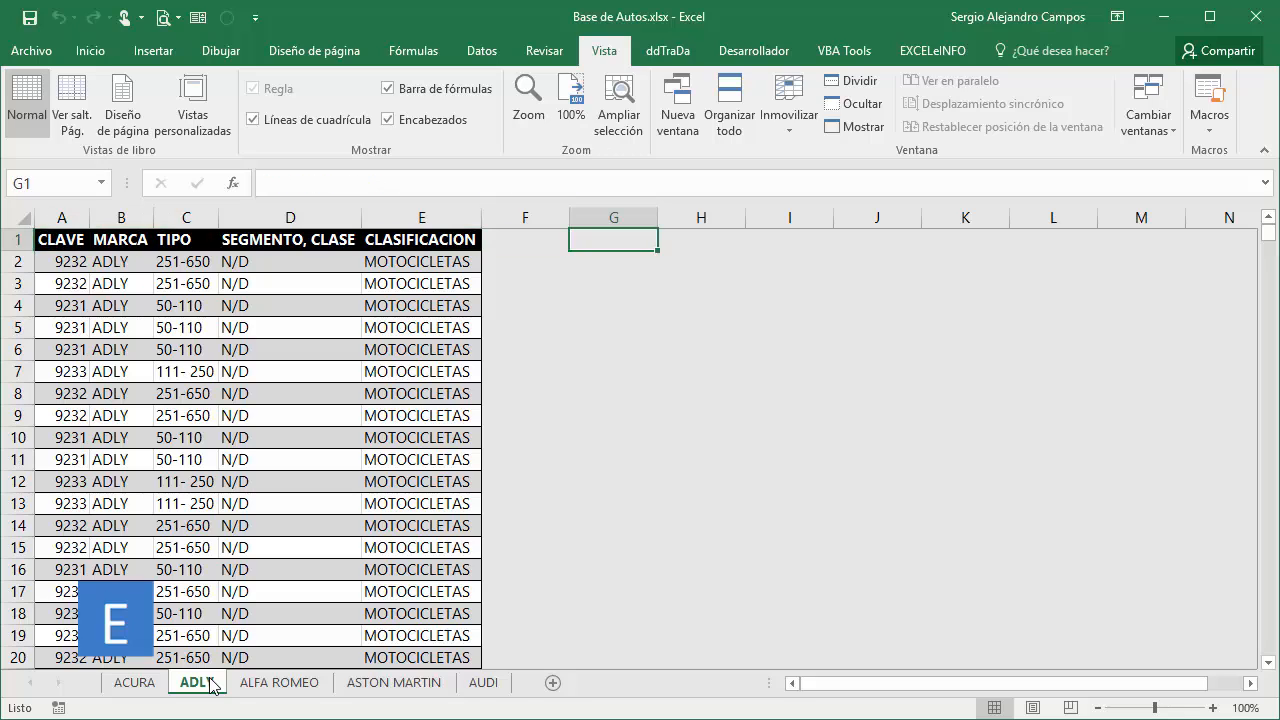
{"action": "key", "text": "Left"}
{"action": "key", "text": "Left"}
{"action": "key", "text": "Left"}
{"action": "key", "text": "Left"}
{"action": "key", "text": "Left"}
{"action": "key", "text": "Left"}
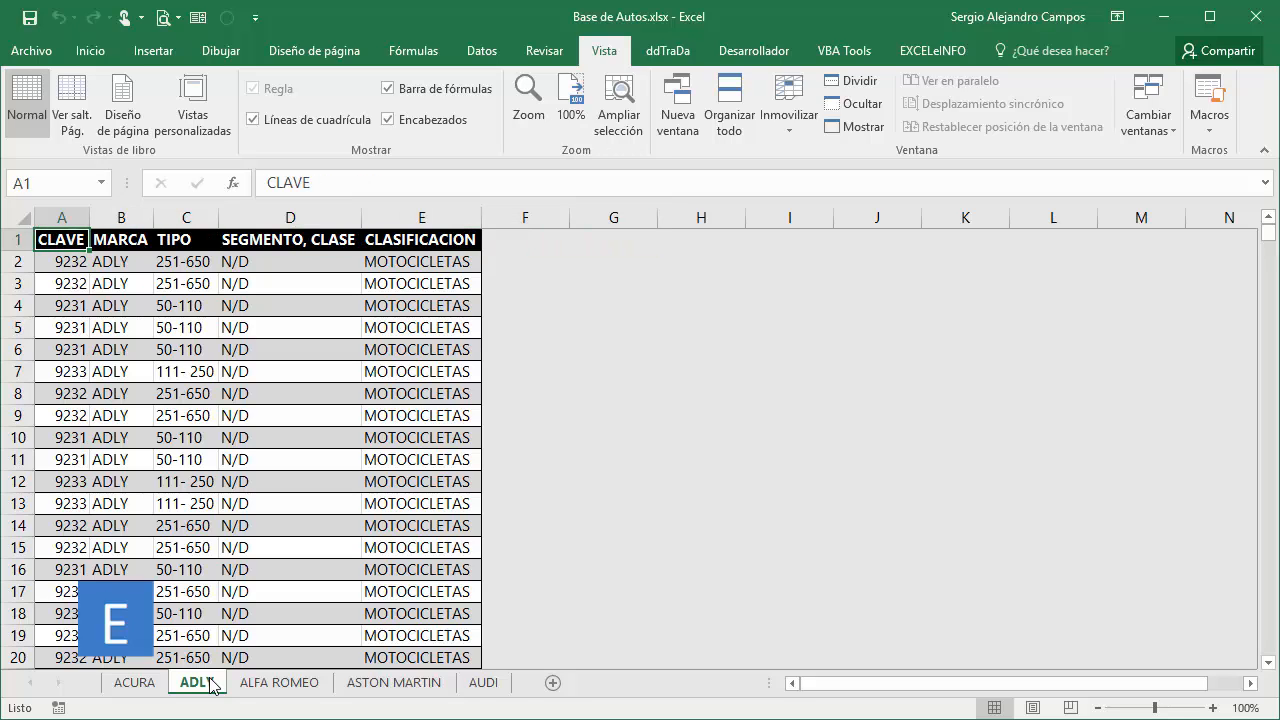
Go to the ADLY sheet's last used cell and examine the empty formatted rows down to row 200000.
{"action": "key", "text": "ctrl+End"}
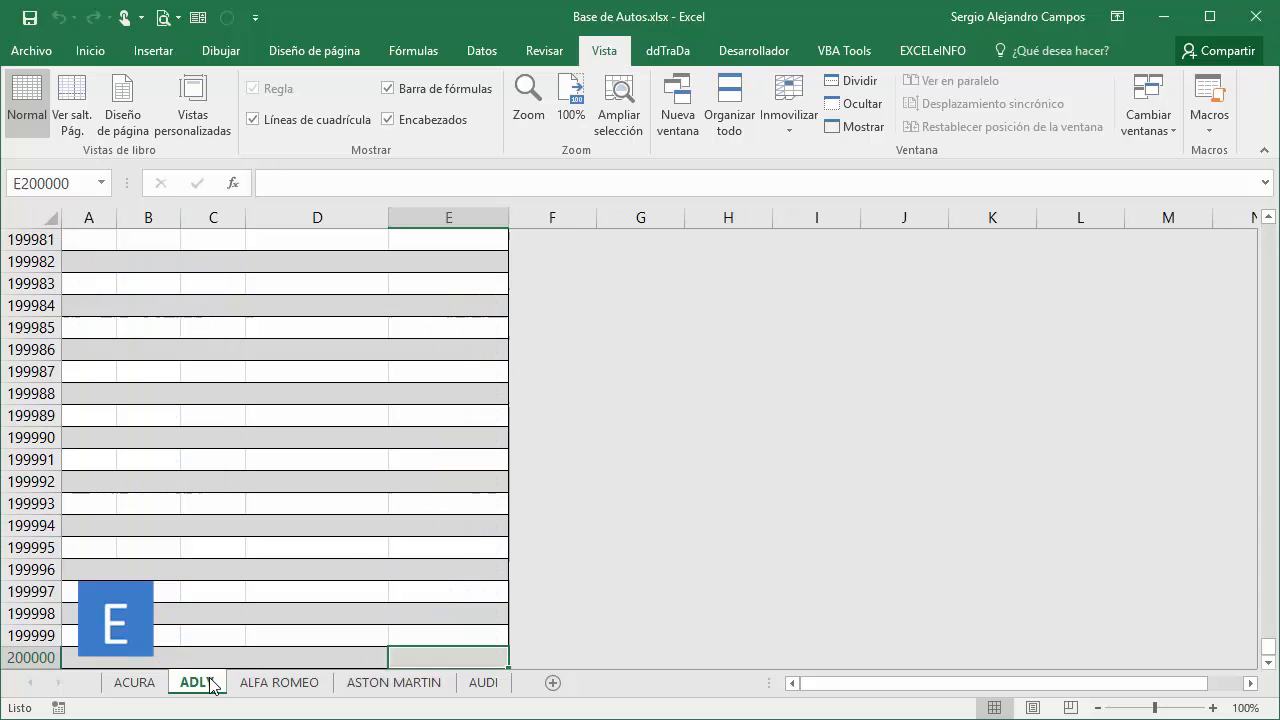
{"action": "key", "text": "Left"}
{"action": "key", "text": "Left"}
{"action": "key", "text": "Left"}
{"action": "key", "text": "Left"}
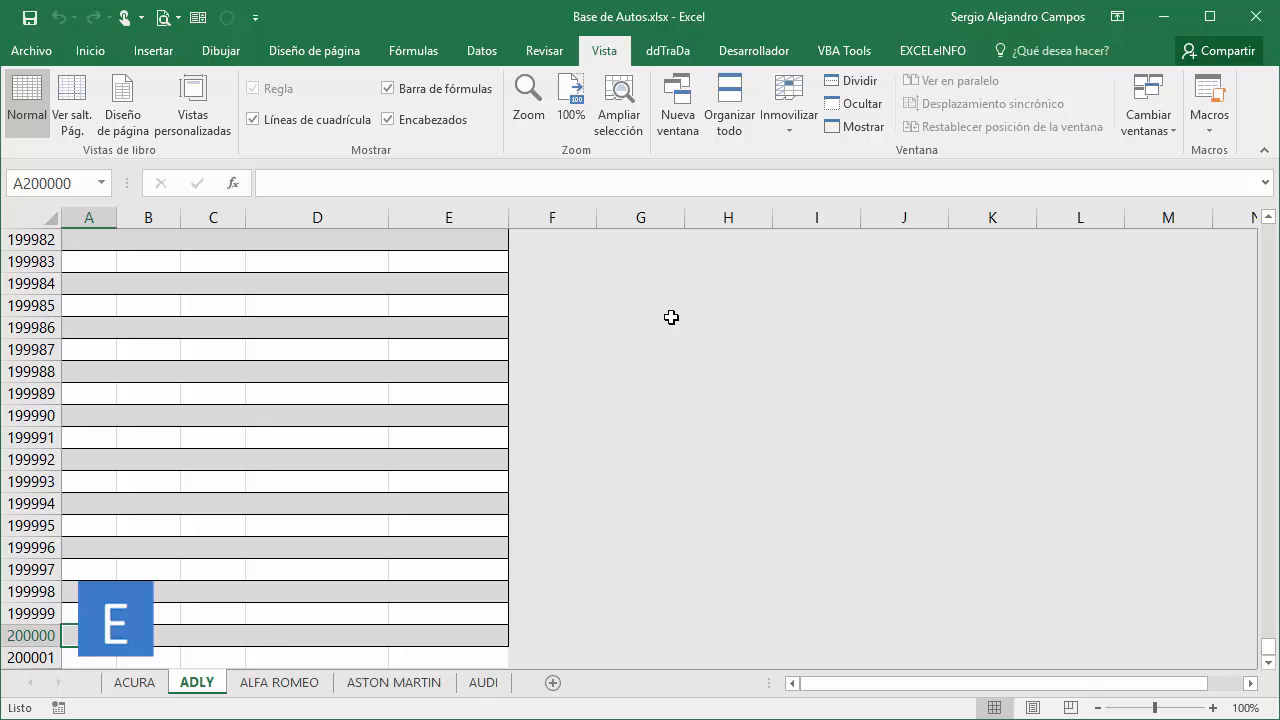
Delete the empty rows and columns of the ADLY sheet with the EXCELeINFO sheet tools.
{"action": "left_click", "coordinate": [925, 52]}
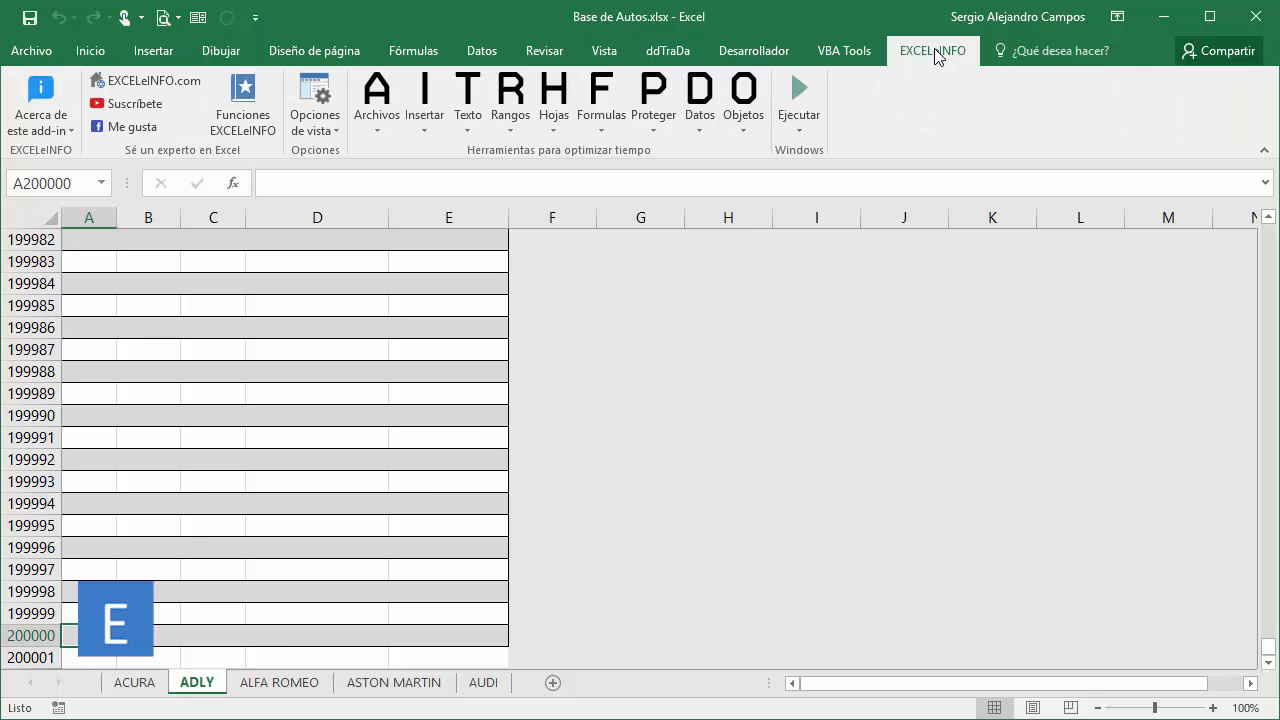
{"action": "left_click", "coordinate": [553, 105]}
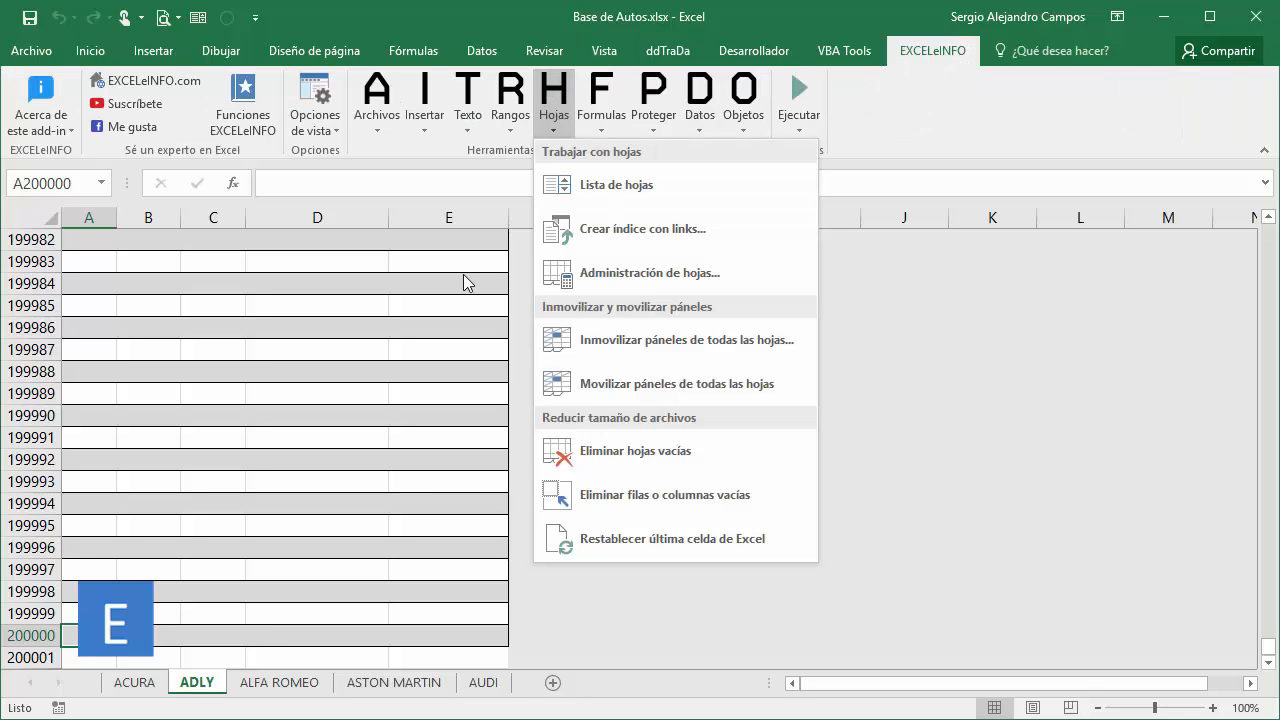
{"action": "left_click", "coordinate": [716, 490]}
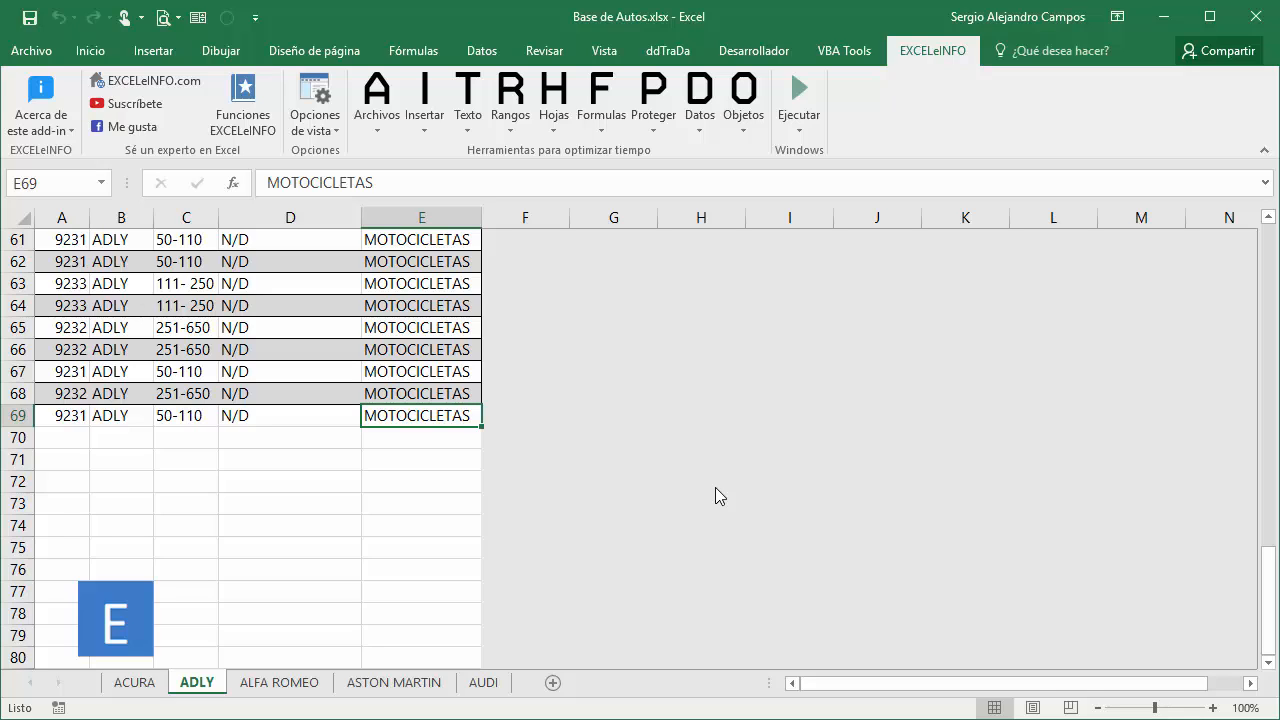
Reset only the fill (Relleno) of all ADLY cells from F1 to the sheet's last column and row with EXCELeINFO's format reset.
{"action": "key", "text": "Right"}
{"action": "key", "text": "ctrl+Up"}
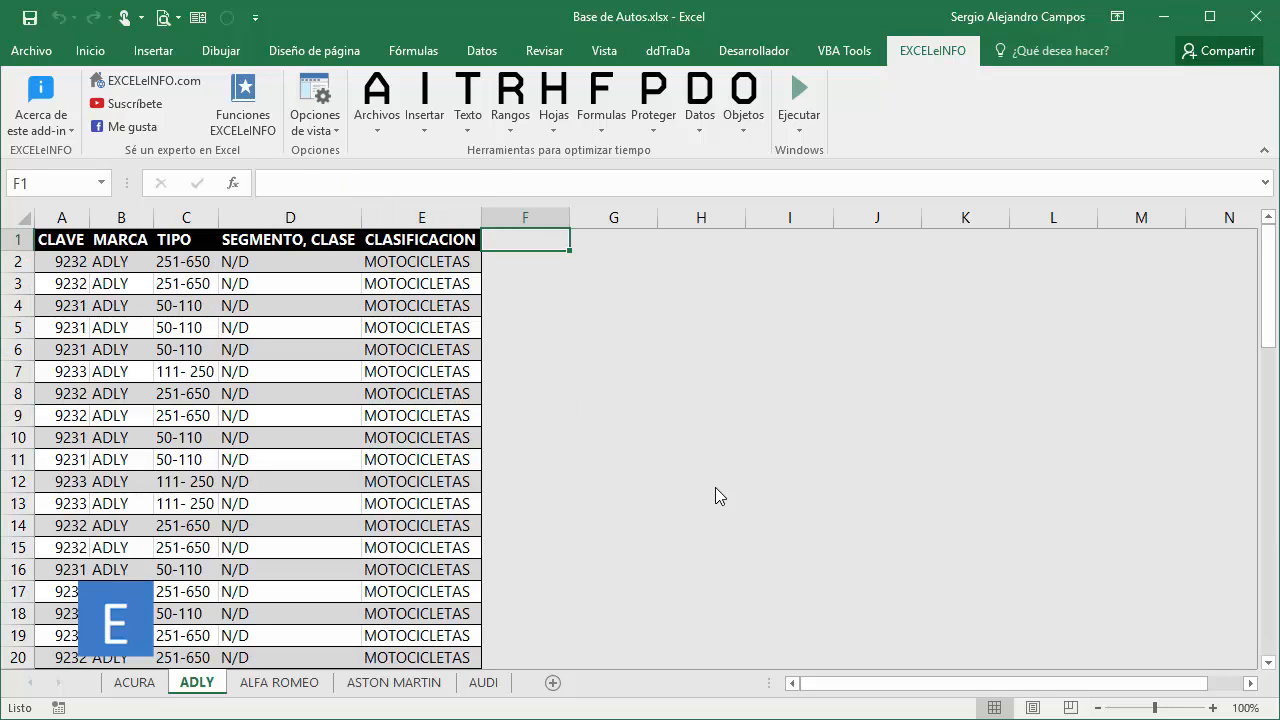
{"action": "key", "text": "ctrl+shift+Right"}
{"action": "key", "text": "ctrl+shift+Down"}
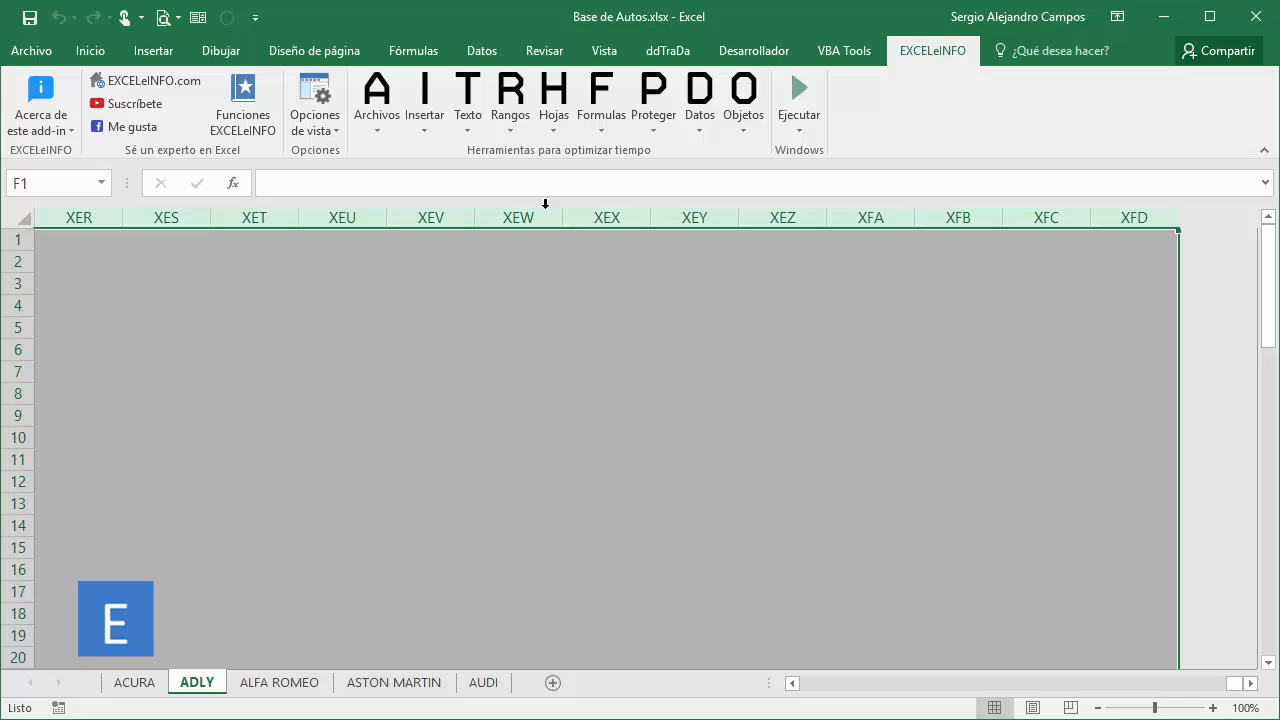
{"action": "left_click", "coordinate": [510, 105]}
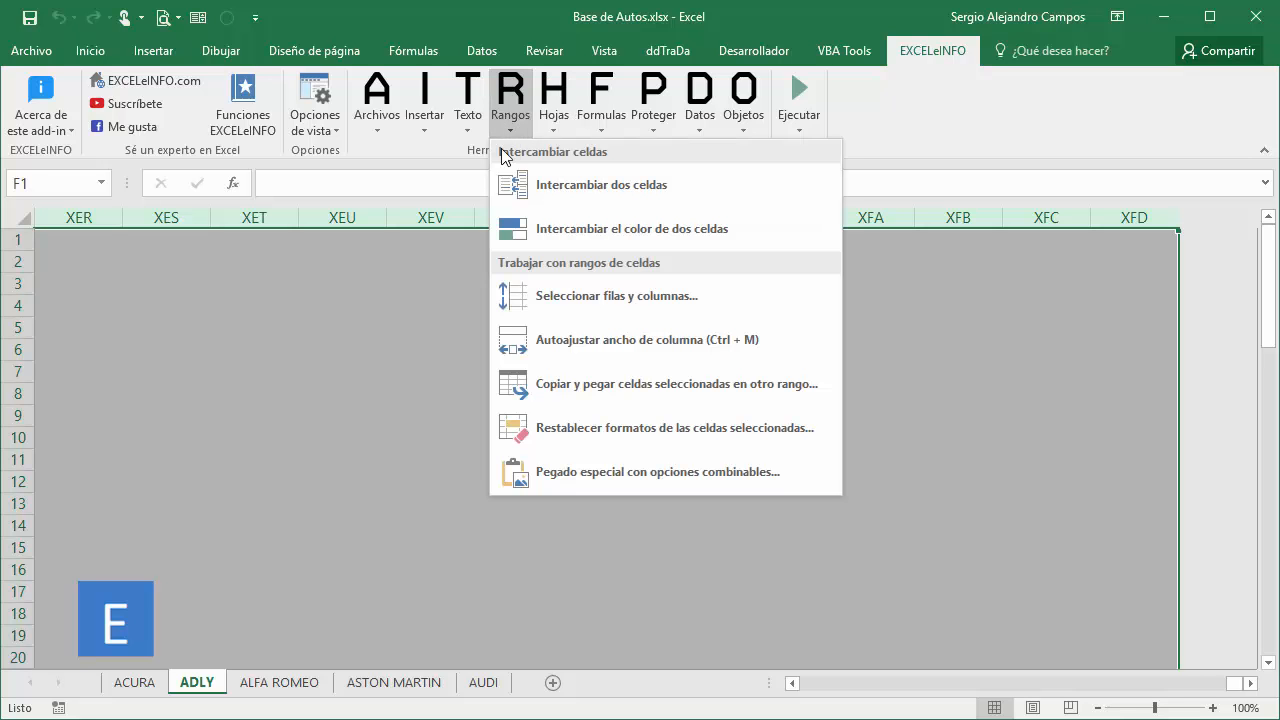
{"action": "left_click", "coordinate": [607, 438]}
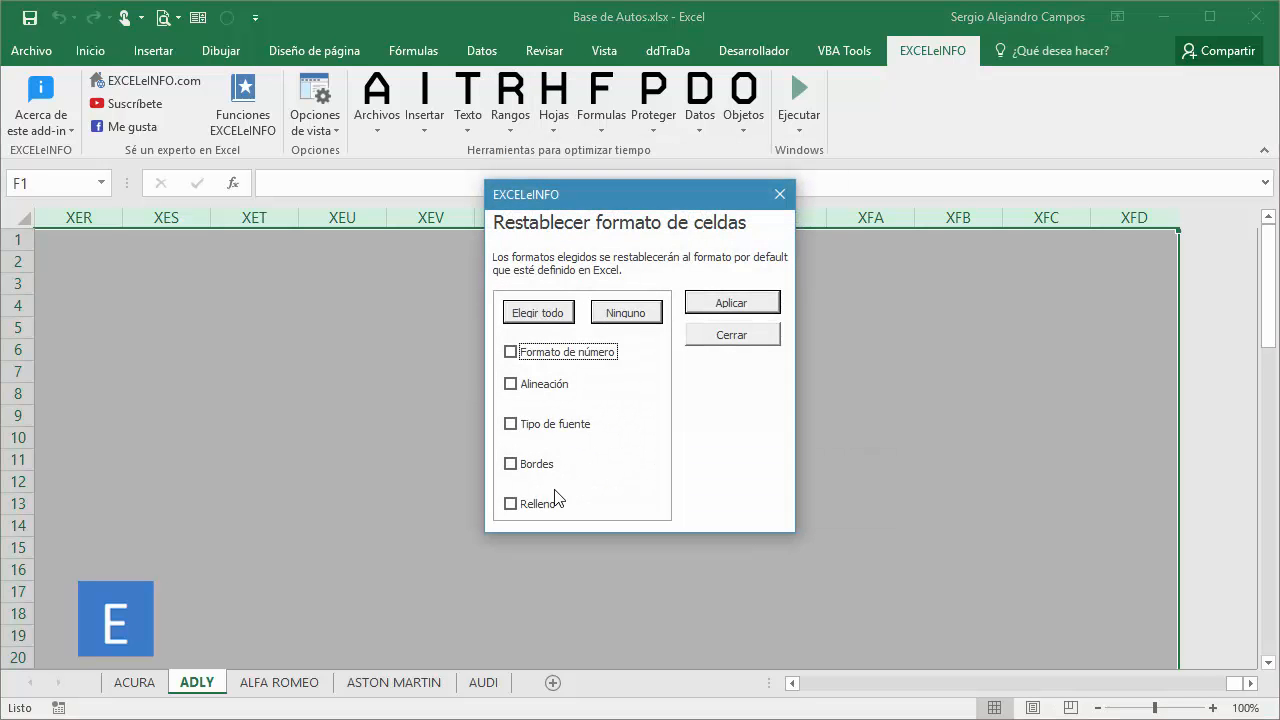
{"action": "left_click", "coordinate": [520, 505]}
{"action": "left_click", "coordinate": [733, 305]}
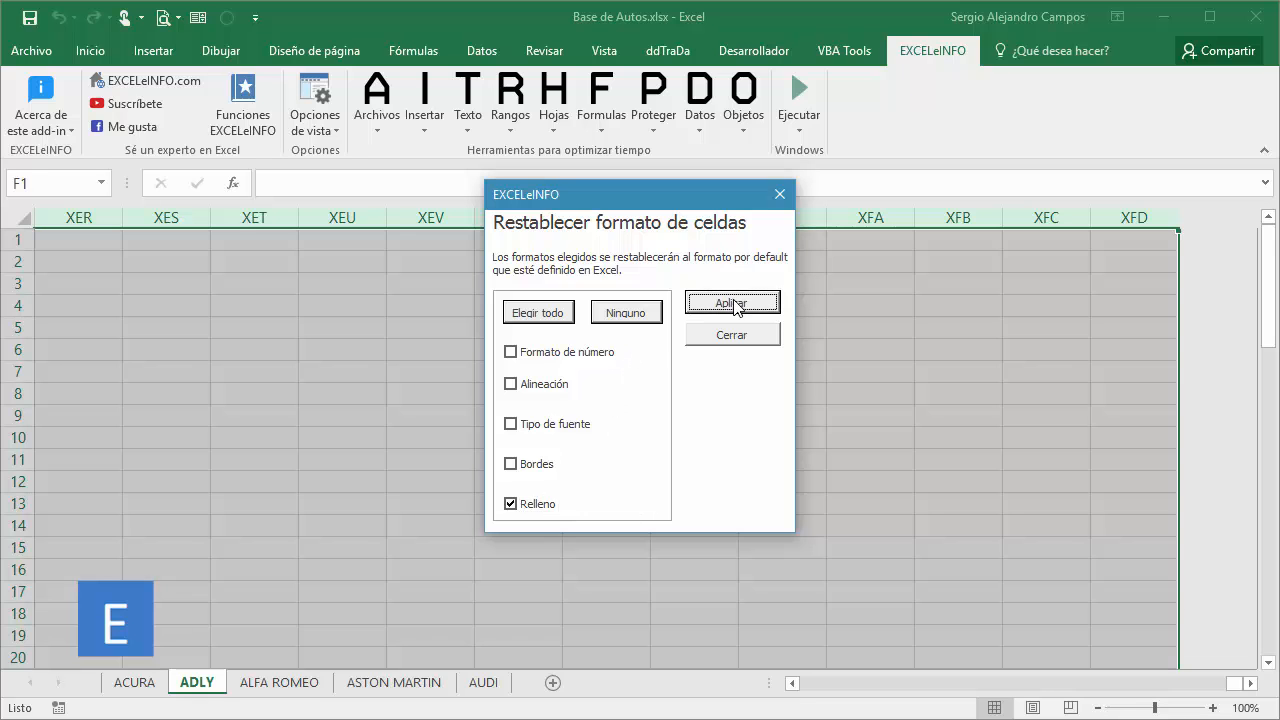
{"action": "left_click", "coordinate": [732, 336]}
{"action": "left_click", "coordinate": [616, 370]}
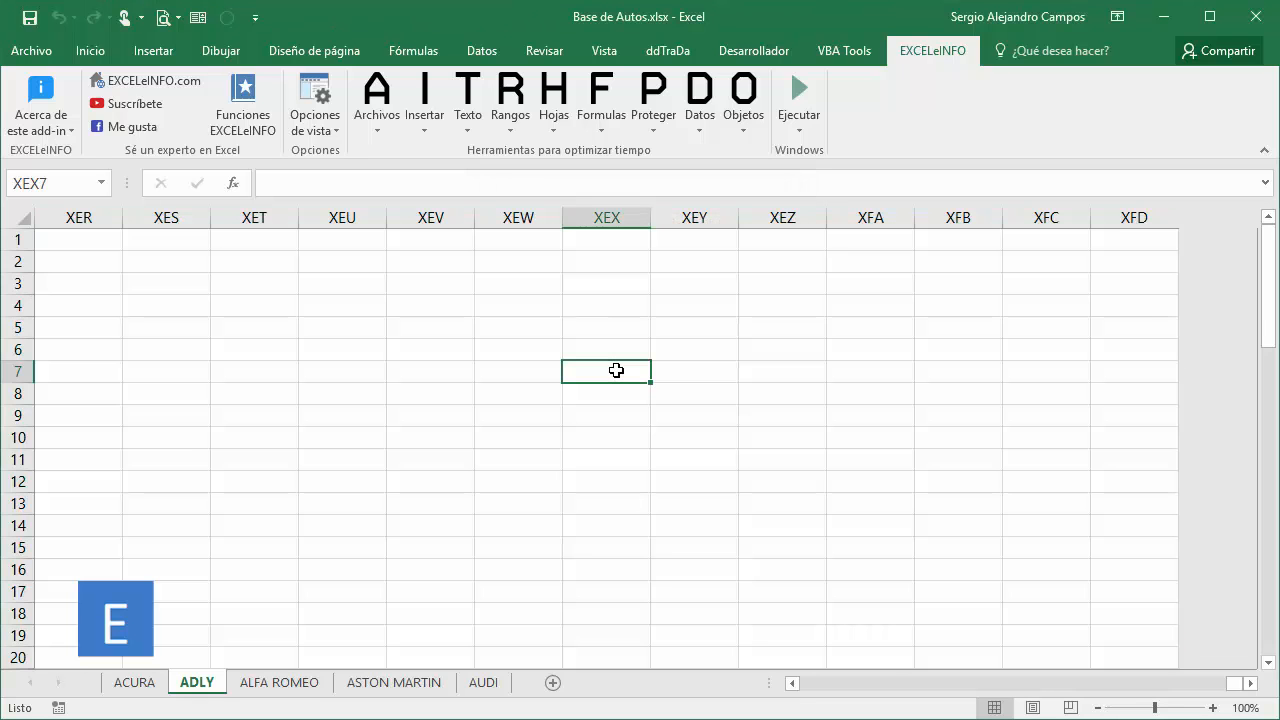
Recheck the ADLY sheet's last used cell and the empty rows below the data.
{"action": "key", "text": "ctrl+End"}
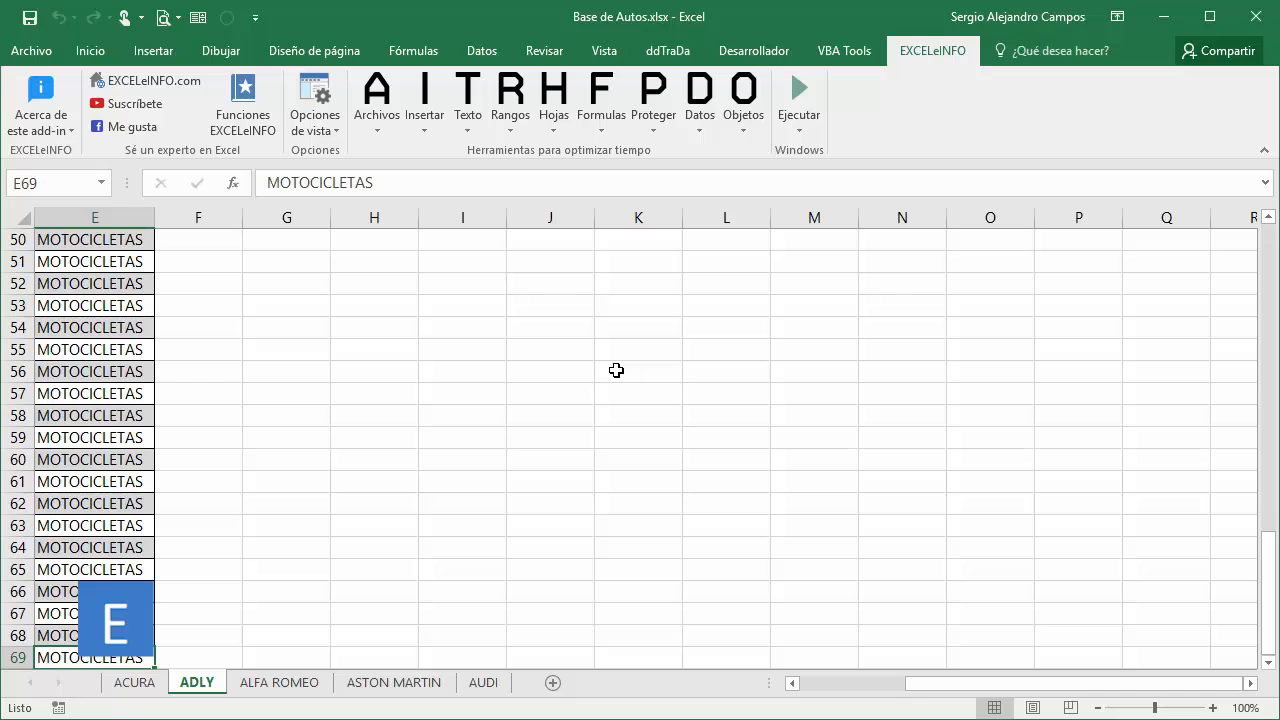
{"action": "left_click", "coordinate": [806, 684]}
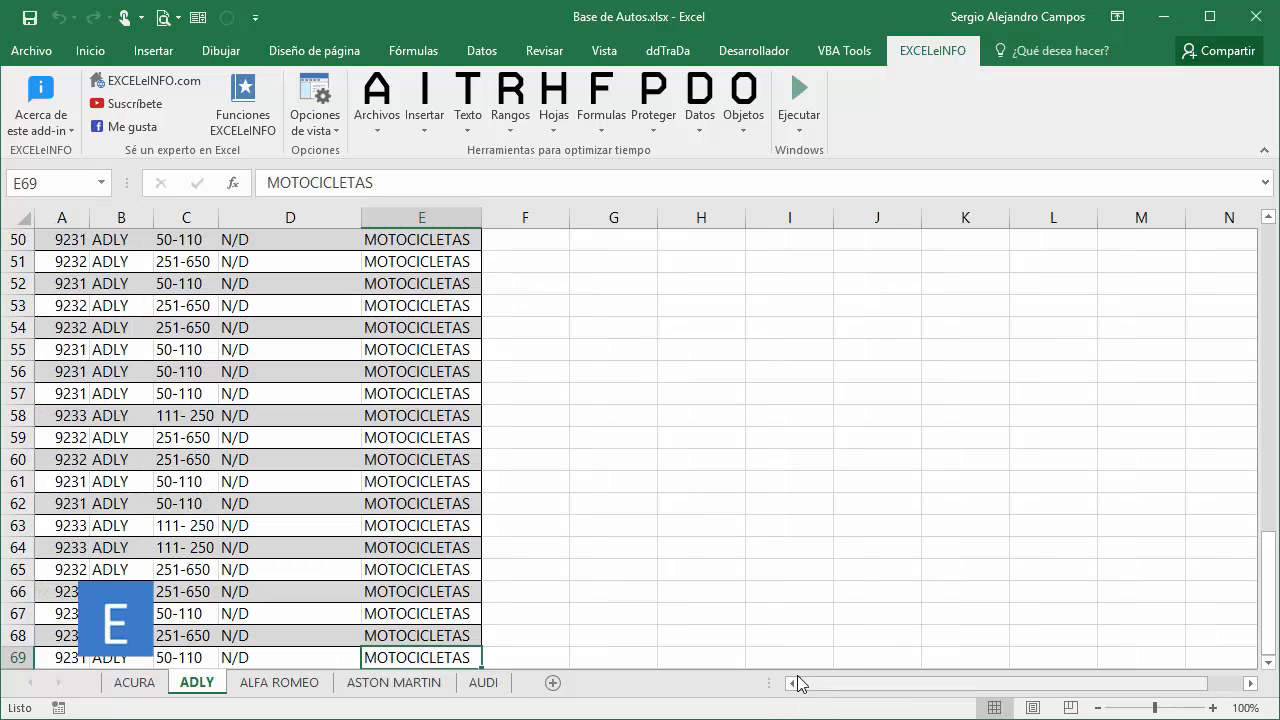
{"action": "scroll", "coordinate": [605, 550], "scroll_direction": "down", "scroll_amount": 2}
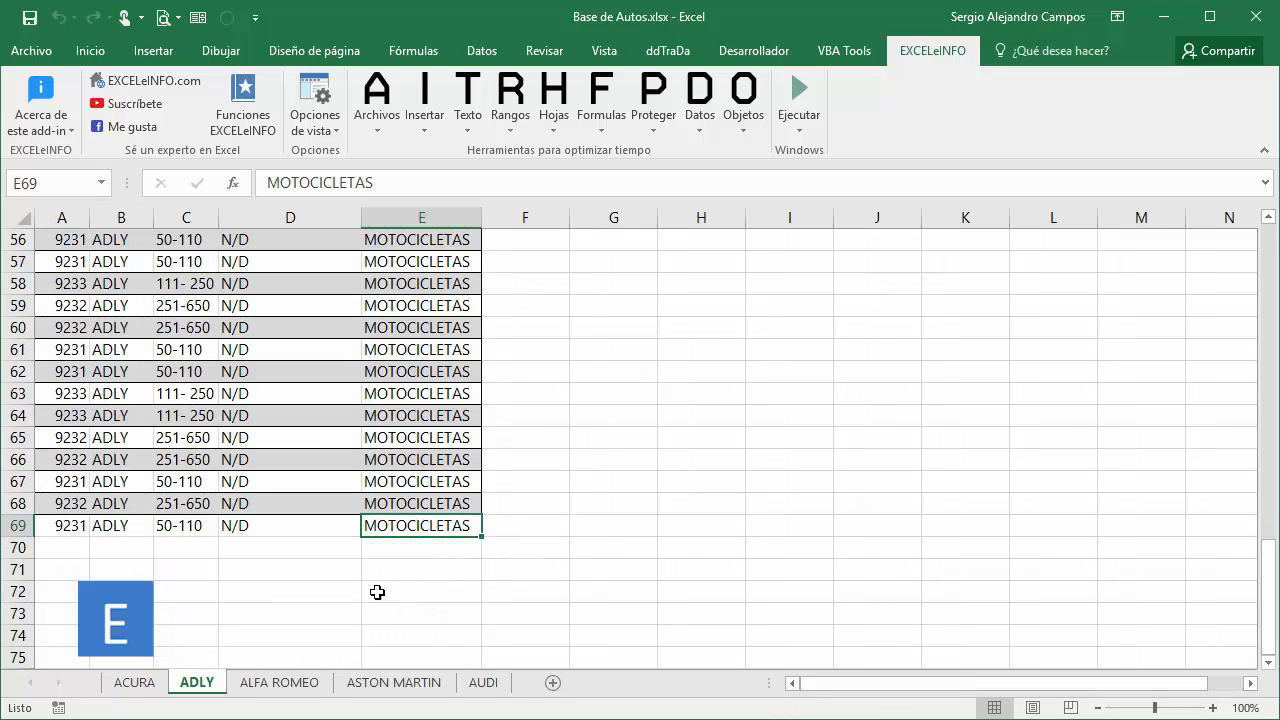
Find the ALFA ROMEO sheet's last used cell and delete the sheet's empty rows and columns with the EXCELeINFO sheet tools.
{"action": "left_click", "coordinate": [282, 683]}
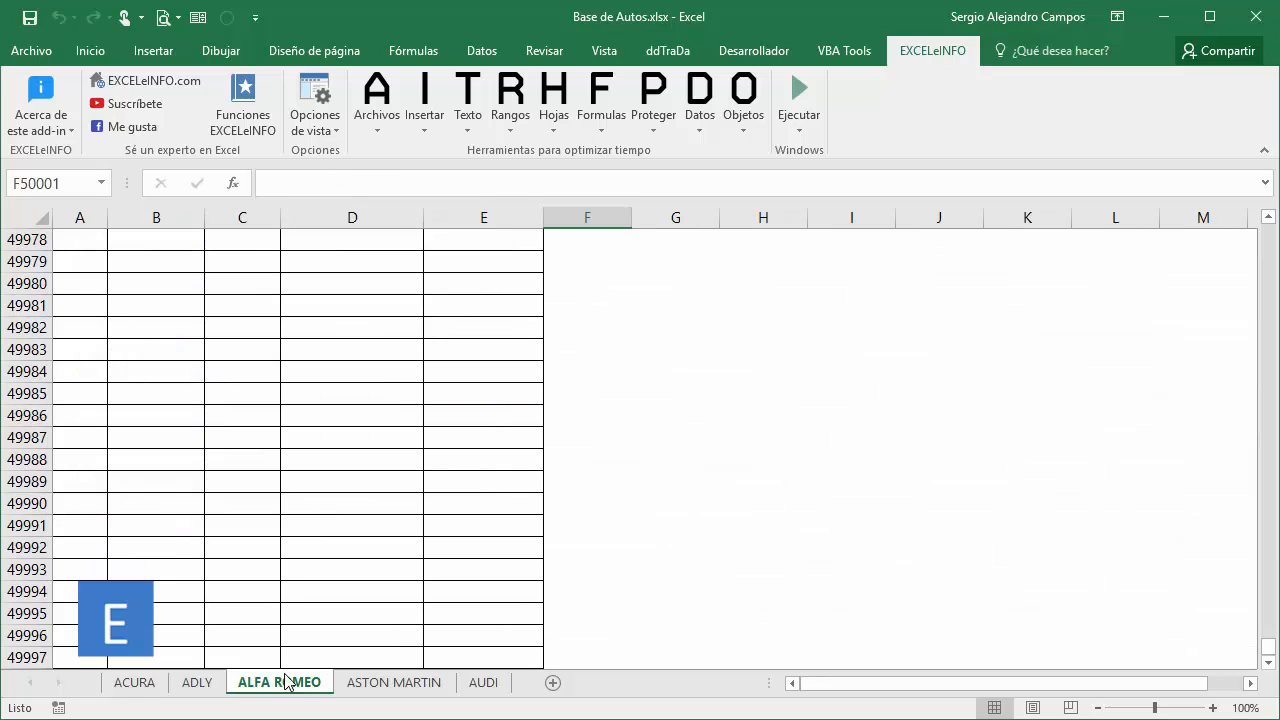
{"action": "key", "text": "ctrl+End"}
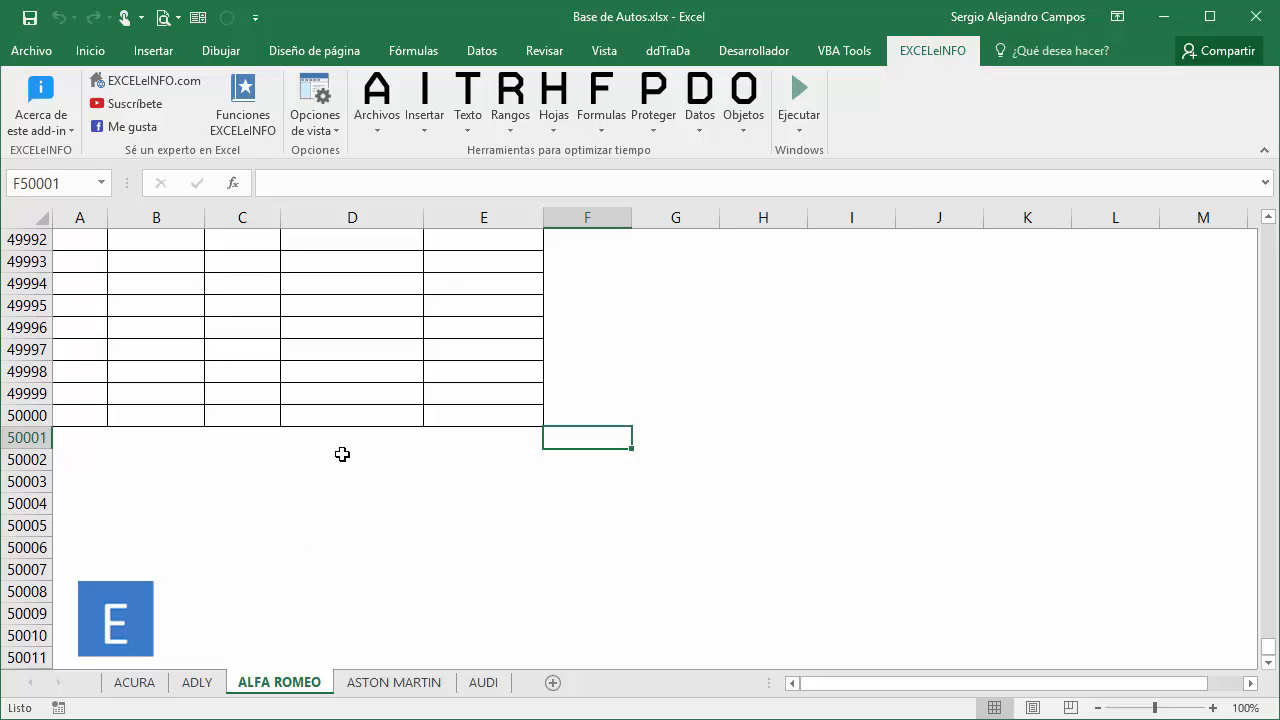
{"action": "left_click", "coordinate": [548, 108]}
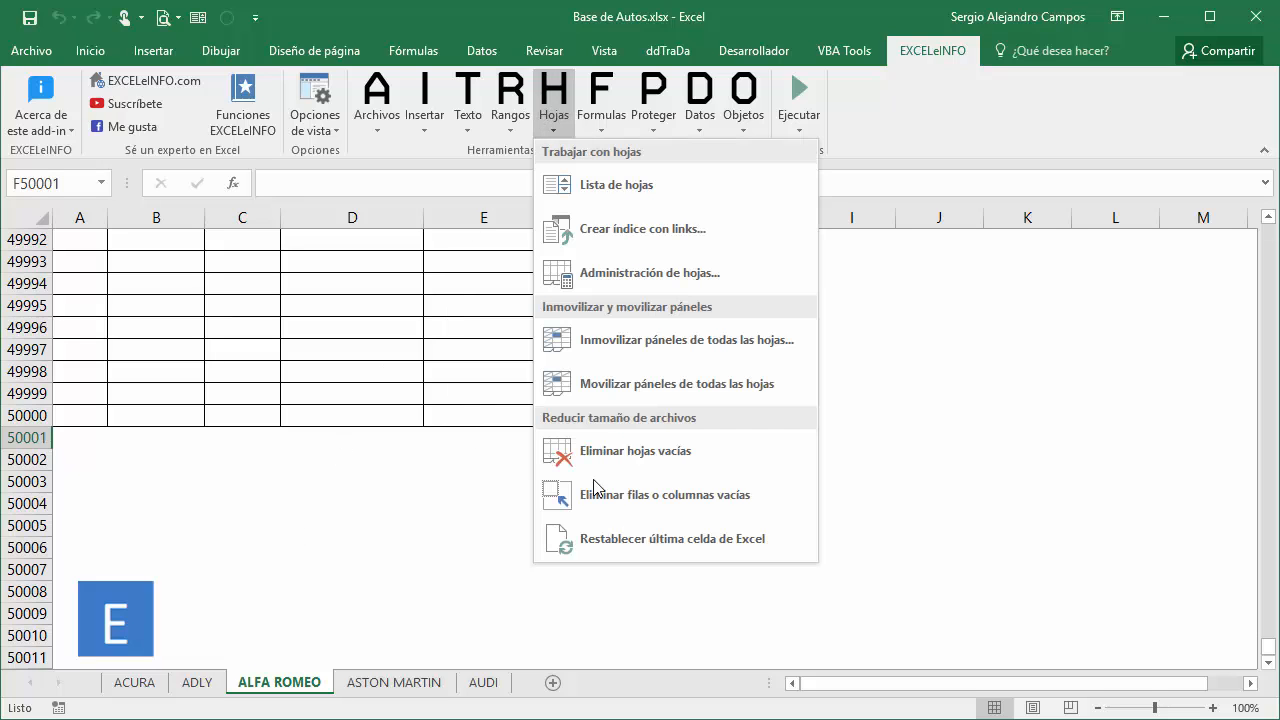
{"action": "left_click", "coordinate": [630, 492]}
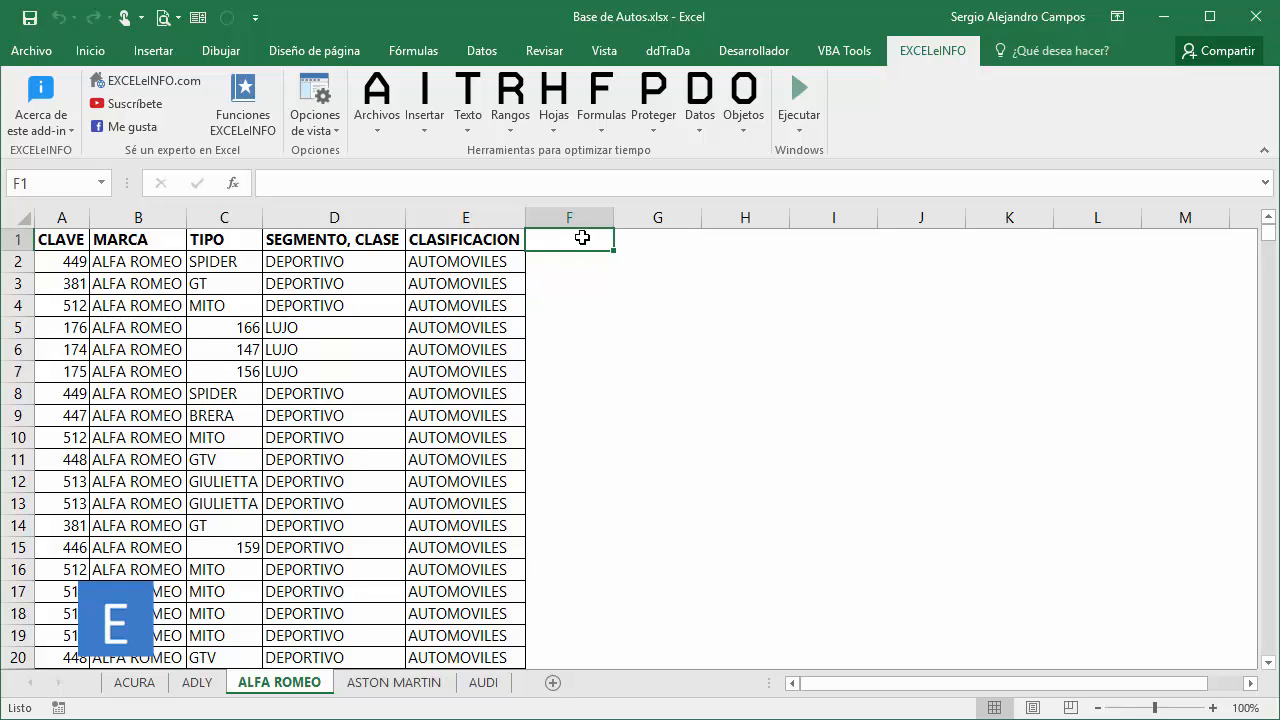
Reset the fill (Relleno) of all ALFA ROMEO cells from F1 to the sheet's last column and row with EXCELeINFO's format reset.
{"action": "key", "text": "ctrl+shift+Right"}
{"action": "key", "text": "ctrl+shift+Down"}
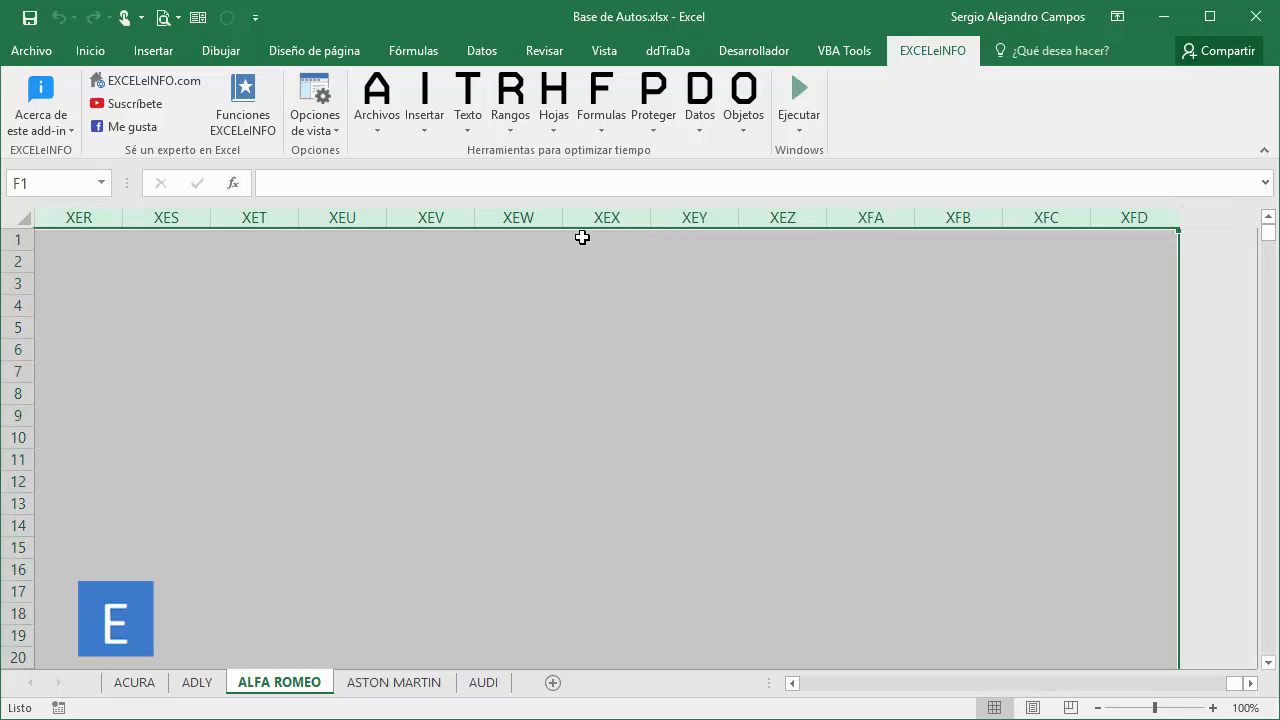
{"action": "left_click", "coordinate": [510, 100]}
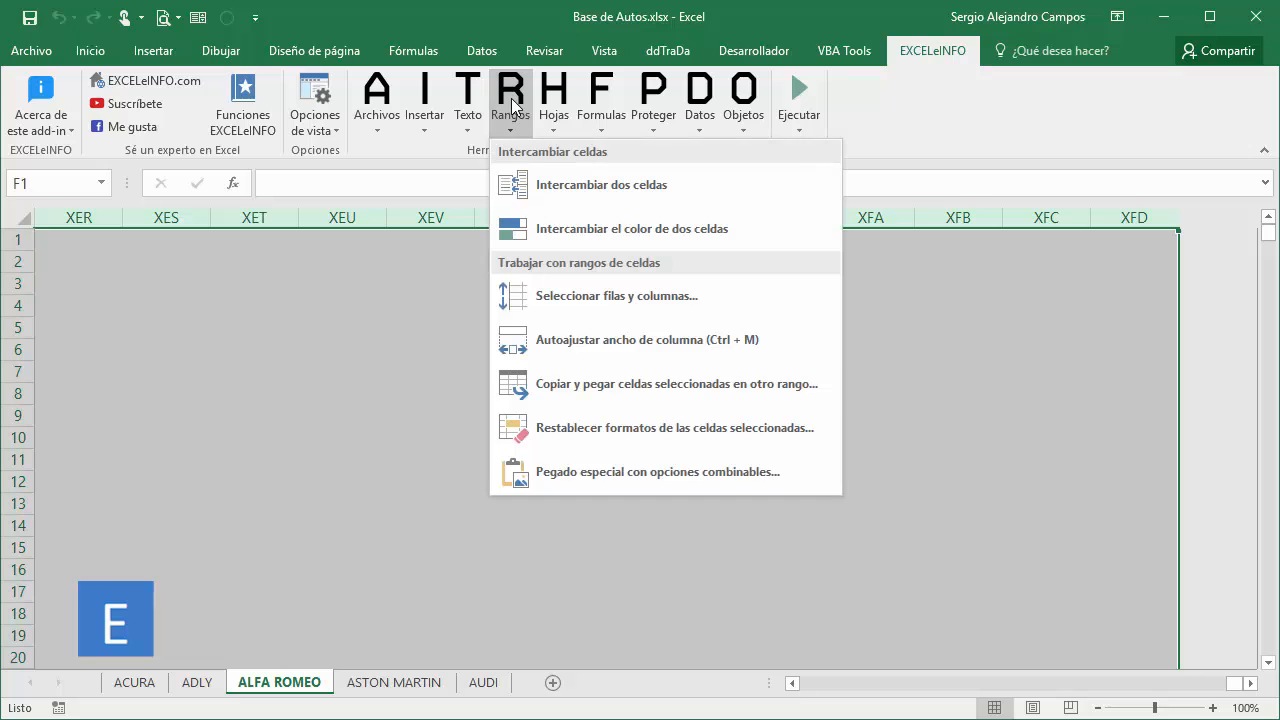
{"action": "left_click", "coordinate": [718, 425]}
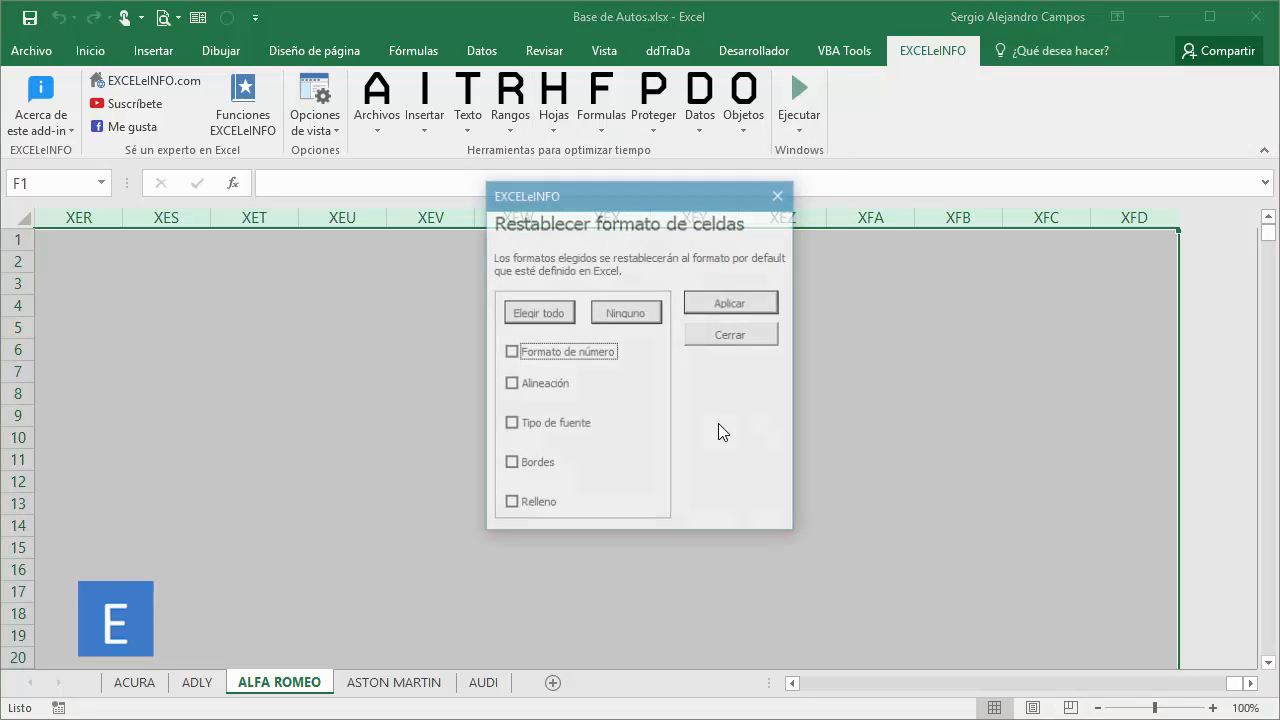
{"action": "left_click", "coordinate": [546, 512]}
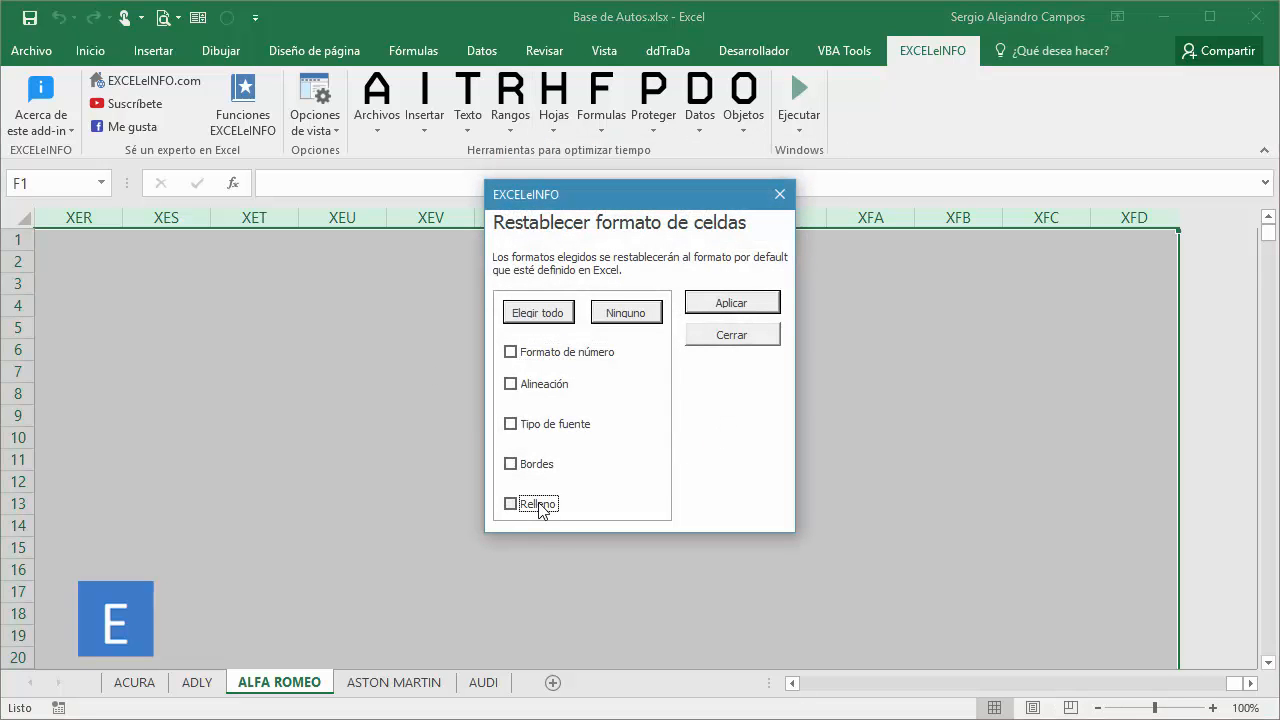
{"action": "left_click", "coordinate": [722, 308]}
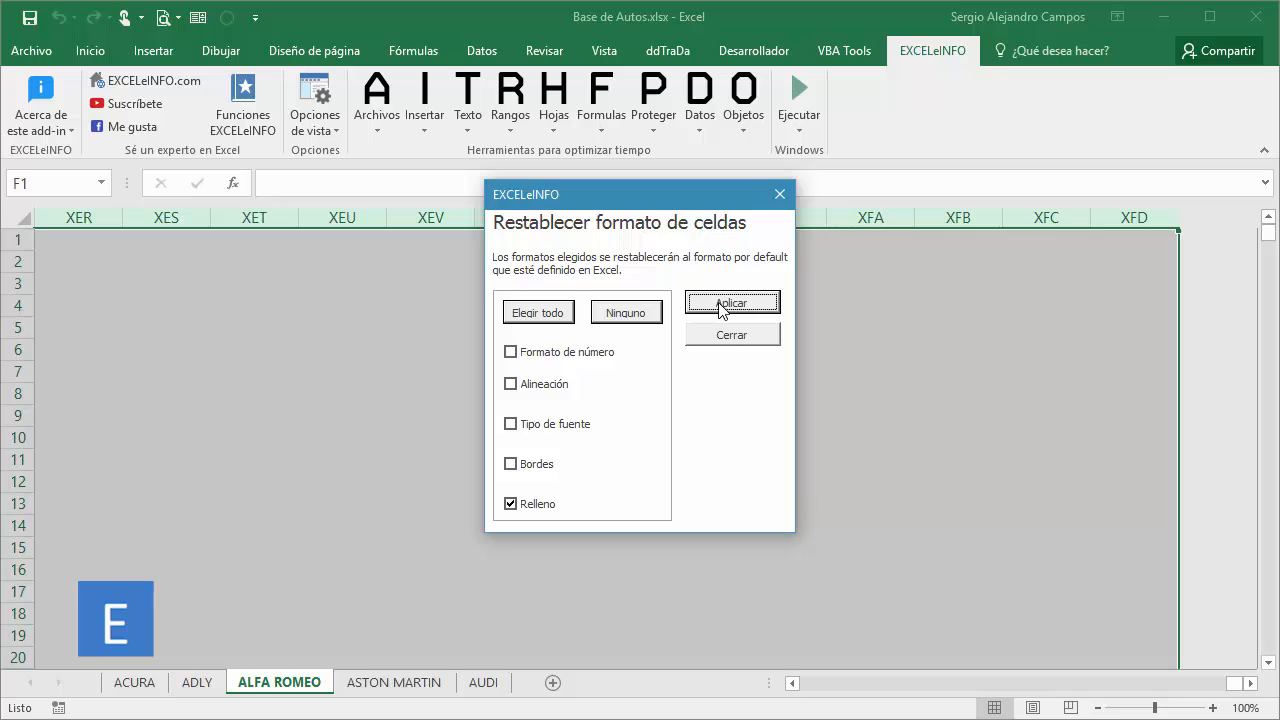
Reset only the borders (Bordes) of the same ALFA ROMEO range, leaving Relleno unticked, and close the format reset.
{"action": "left_click", "coordinate": [528, 510]}
{"action": "left_click", "coordinate": [535, 465]}
{"action": "left_click", "coordinate": [745, 304]}
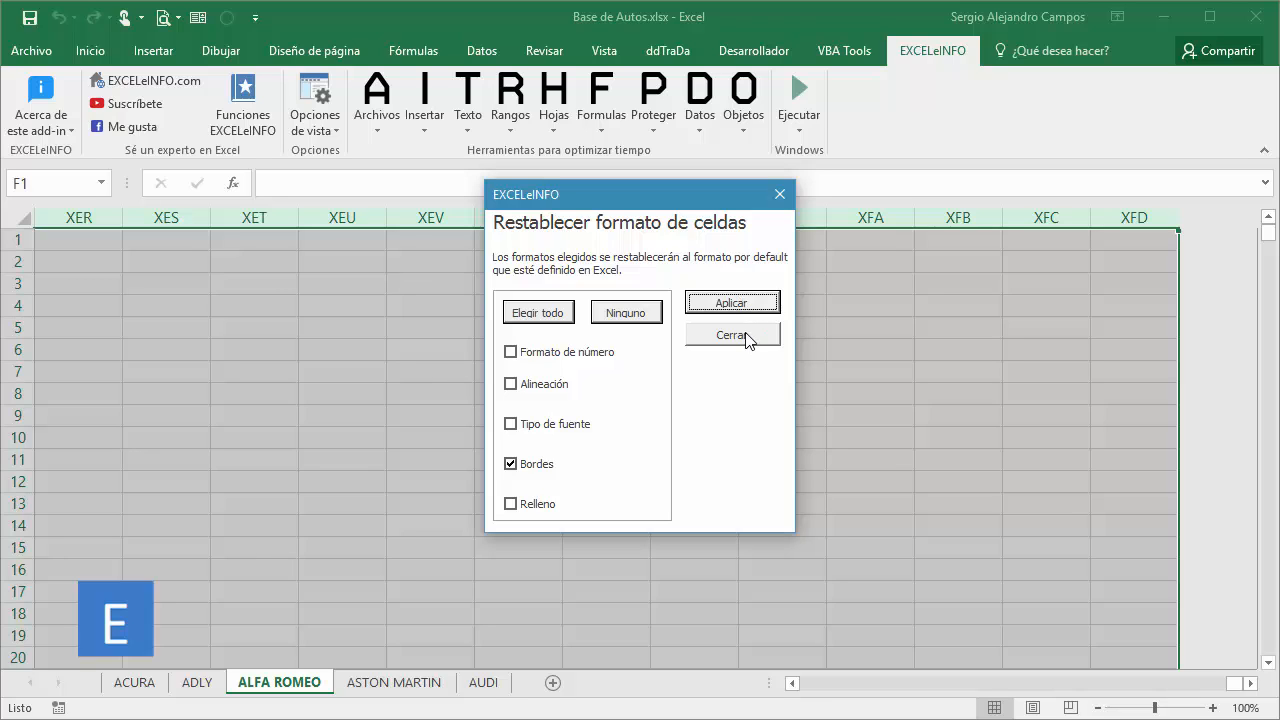
{"action": "left_click", "coordinate": [749, 336]}
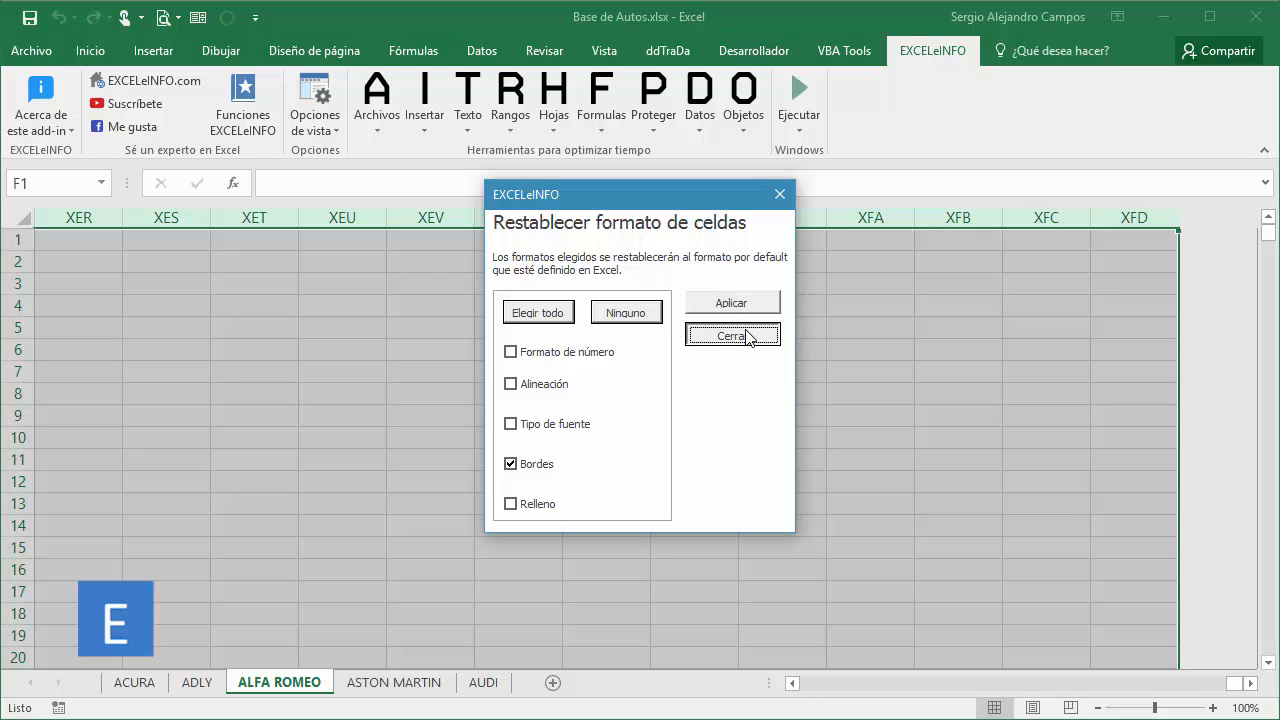
{"action": "left_click_drag", "start_coordinate": [399, 281], "coordinate": [800, 532]}
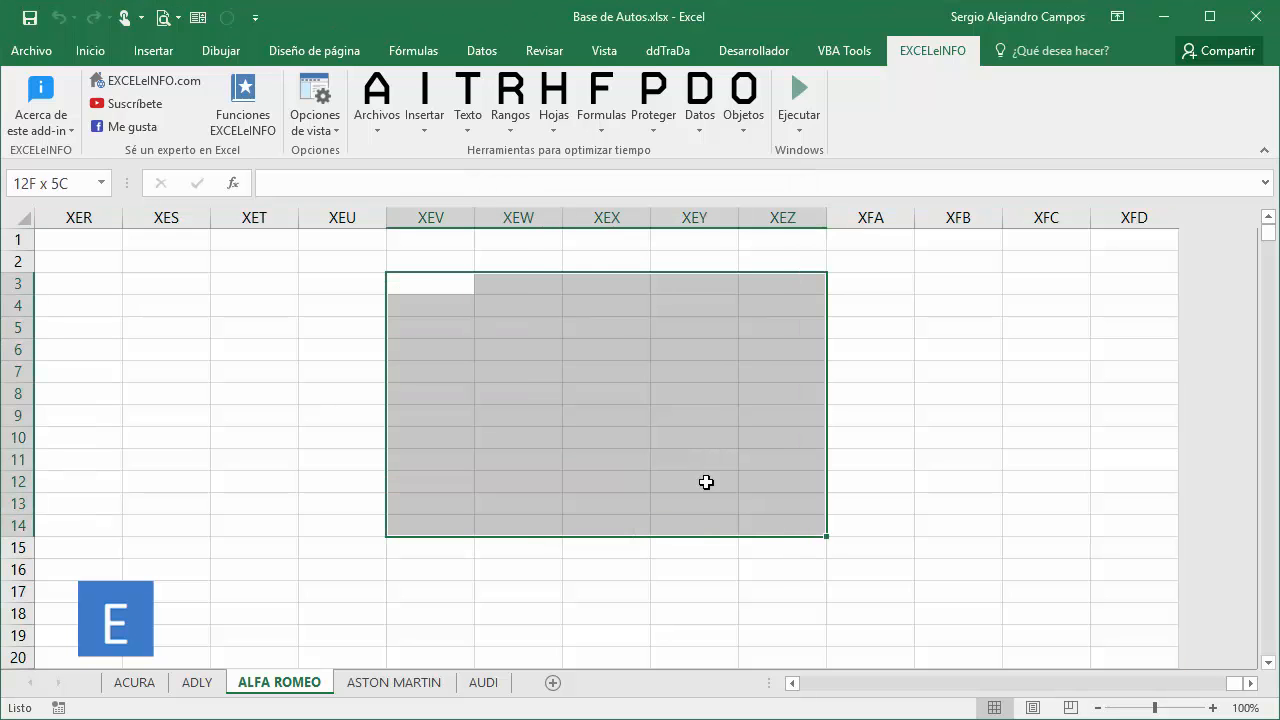
{"action": "right_click", "coordinate": [537, 338]}
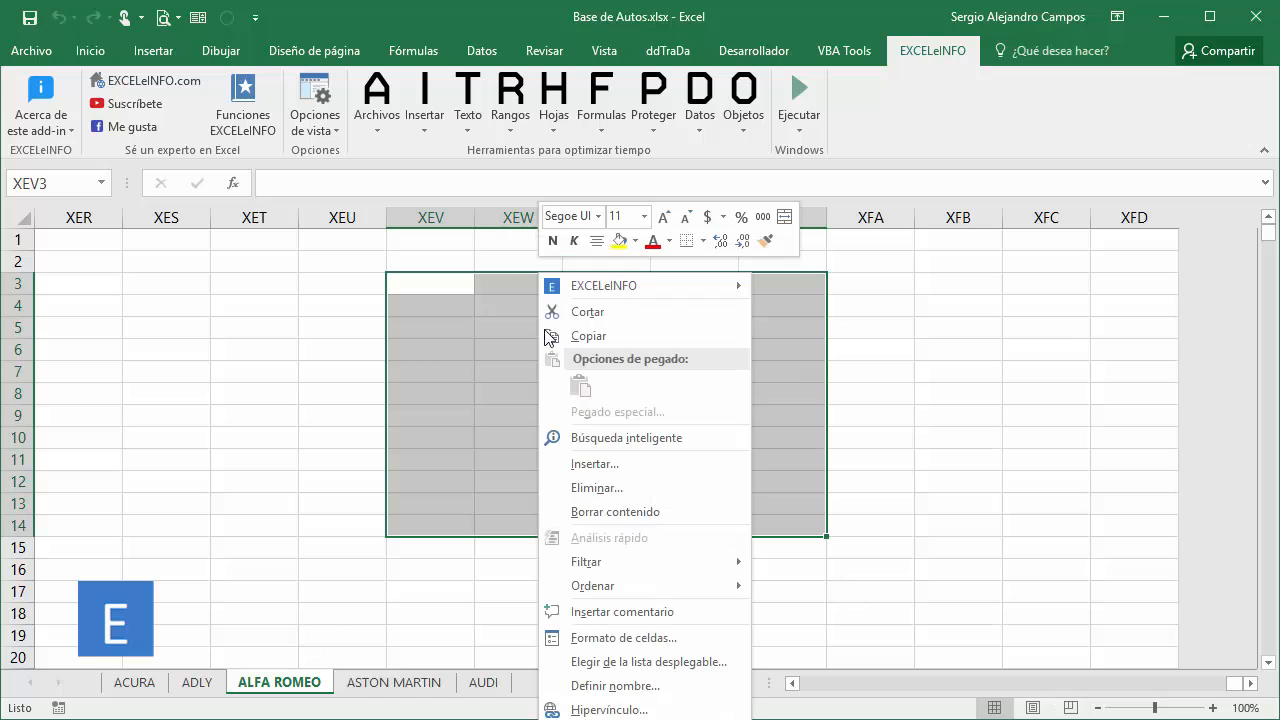
{"action": "left_click", "coordinate": [652, 638]}
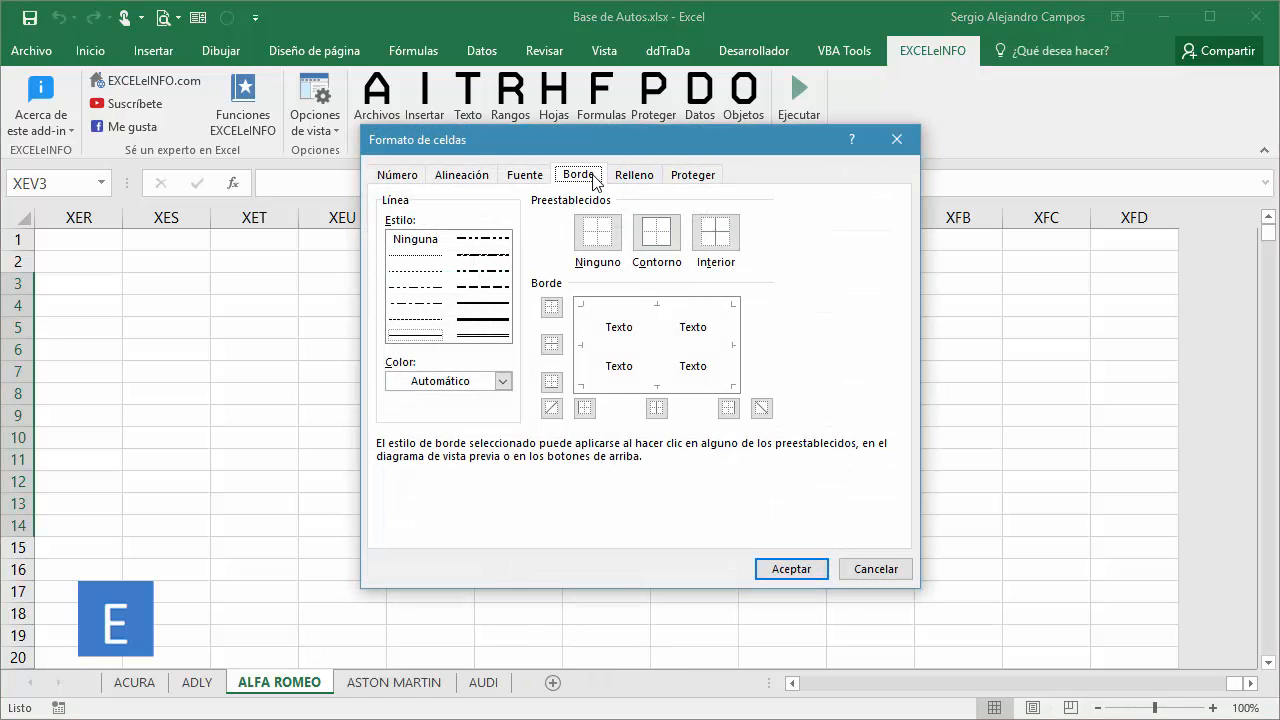
{"action": "left_click", "coordinate": [503, 381]}
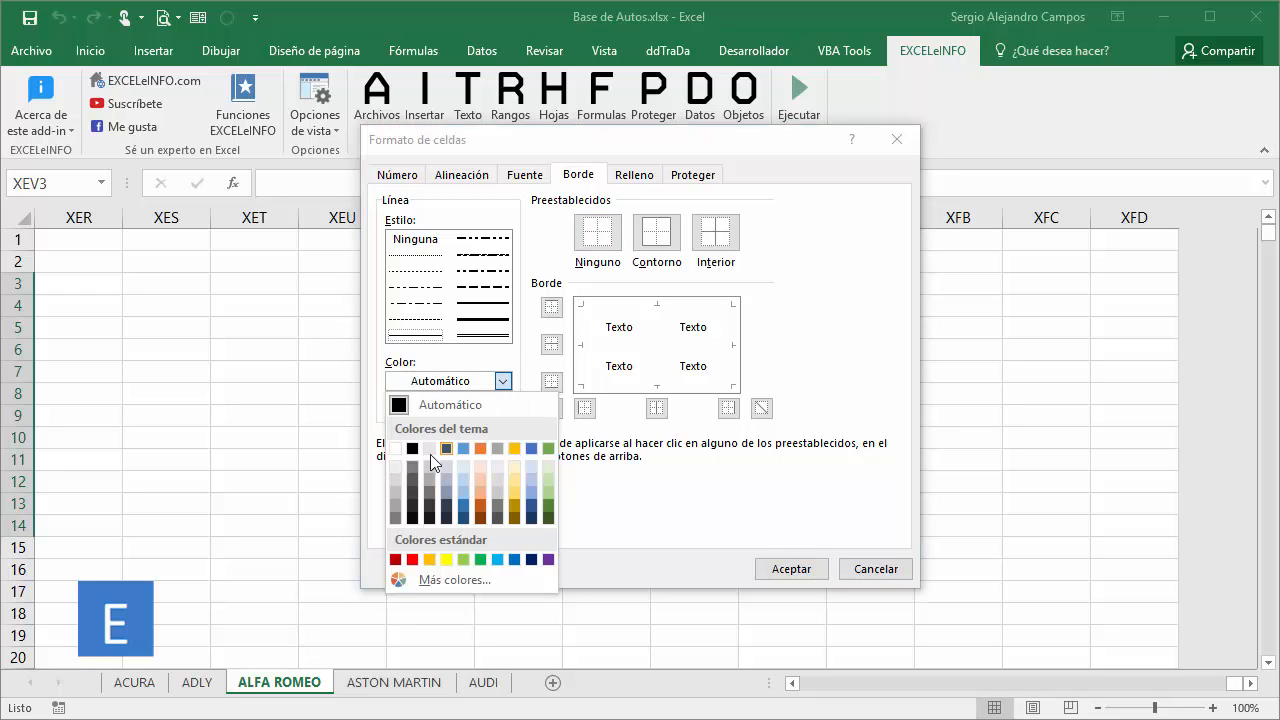
{"action": "left_click", "coordinate": [396, 448]}
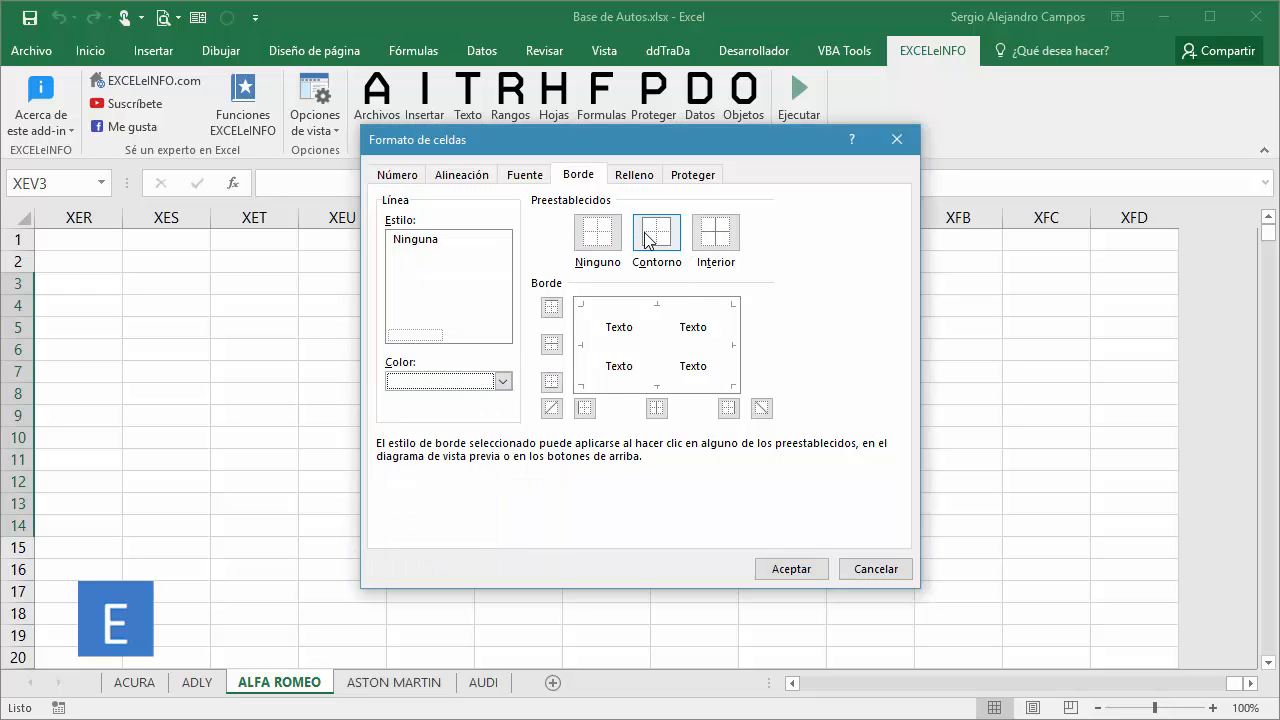
{"action": "left_click", "coordinate": [646, 240]}
{"action": "left_click", "coordinate": [708, 234]}
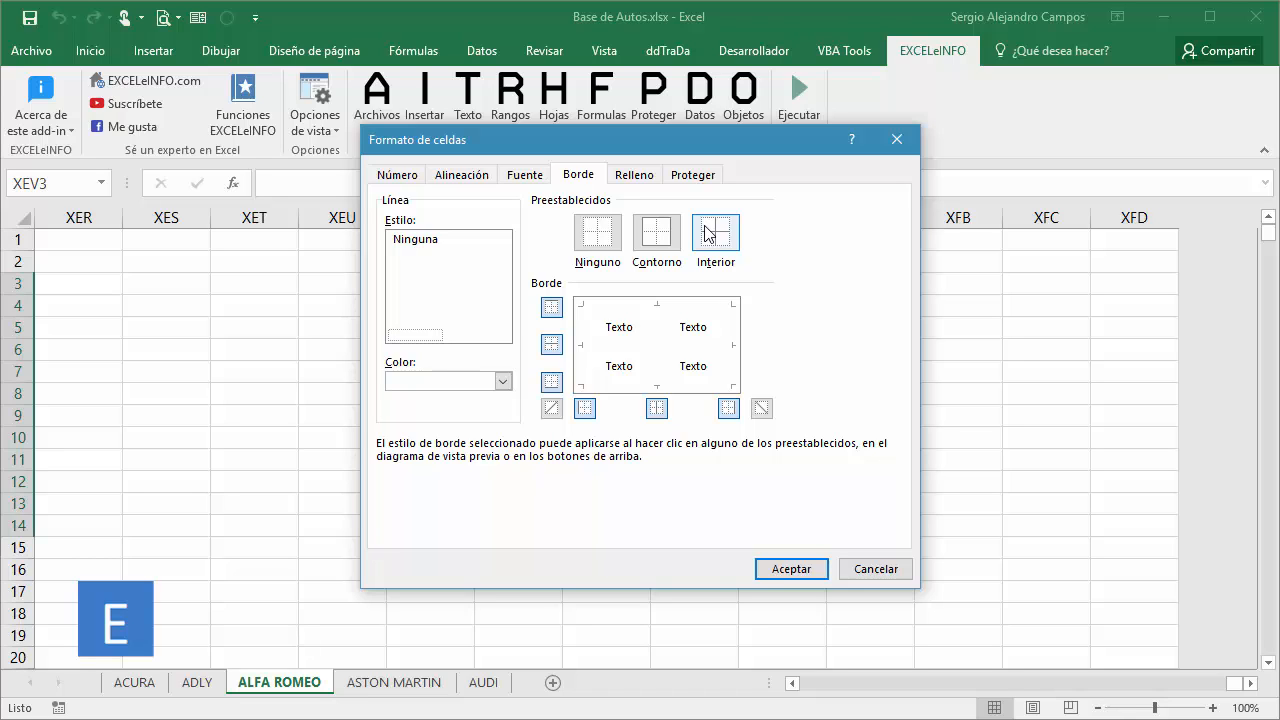
{"action": "left_click", "coordinate": [876, 575]}
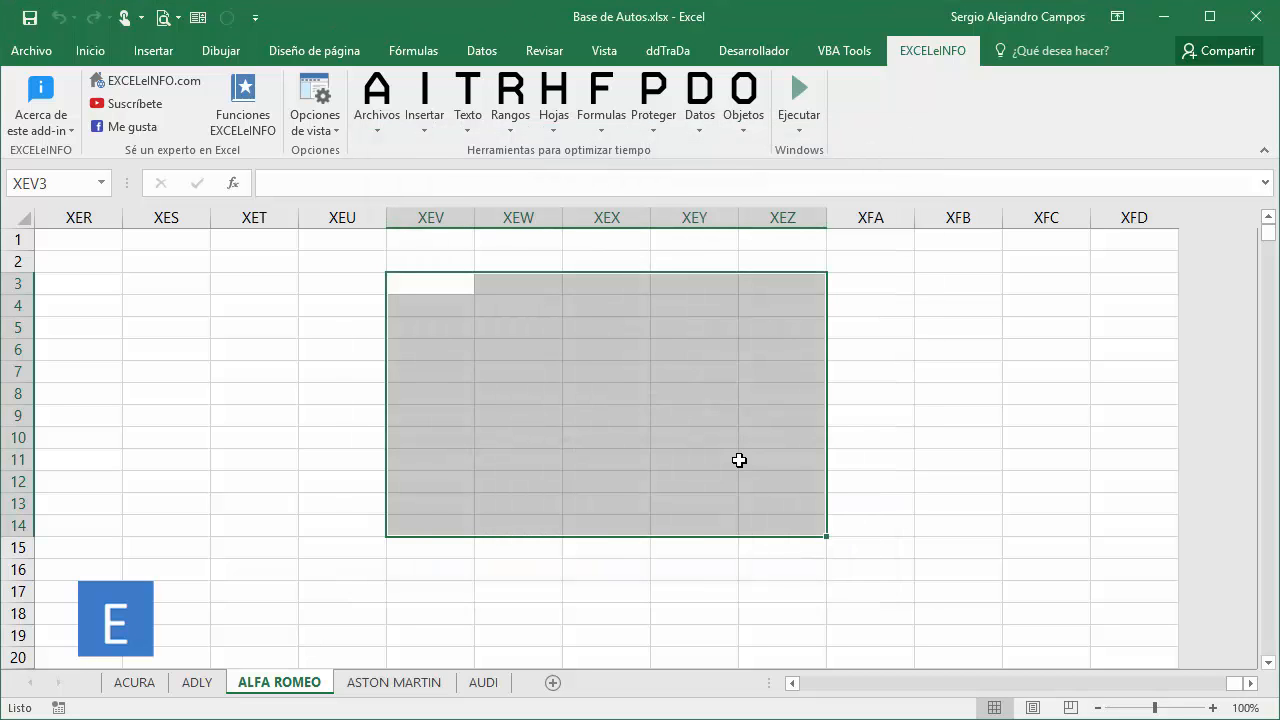
Recheck the ALFA ROMEO sheet's last used cell and the first row below the data.
{"action": "key", "text": "ctrl+End"}
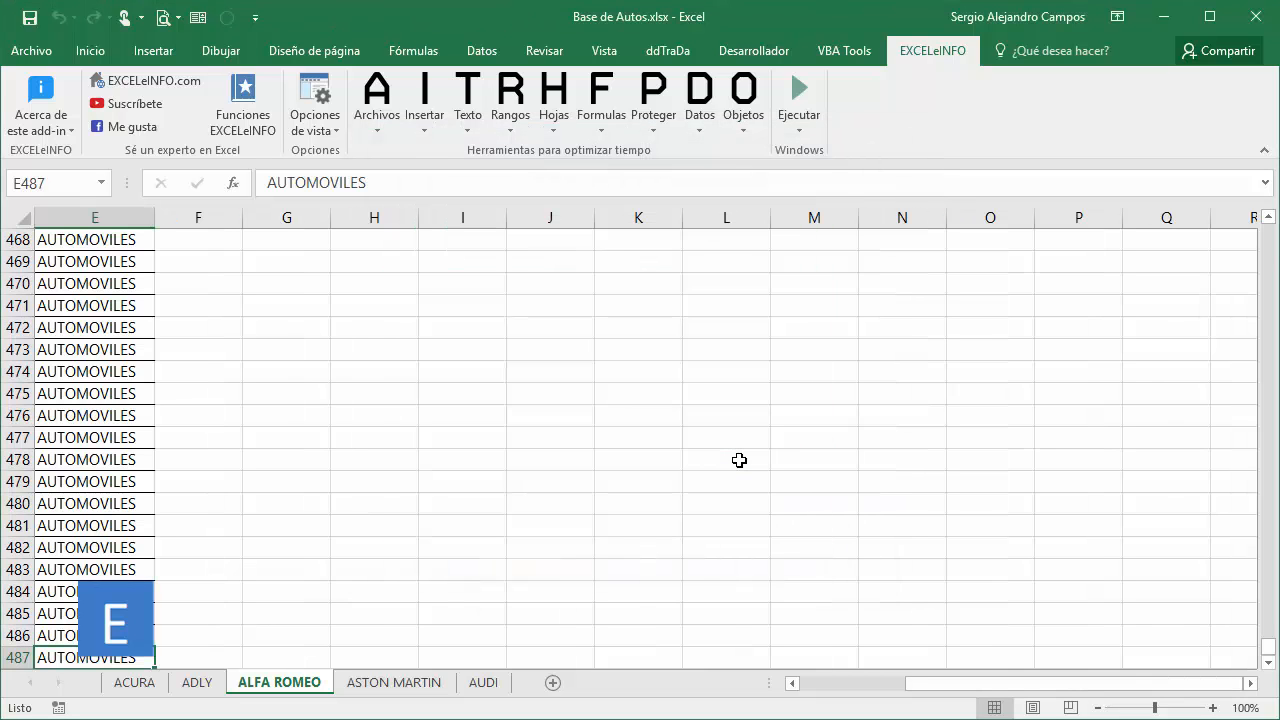
{"action": "key", "text": "Left"}
{"action": "key", "text": "Left"}
{"action": "key", "text": "Left"}
{"action": "key", "text": "Left"}
{"action": "key", "text": "Down"}
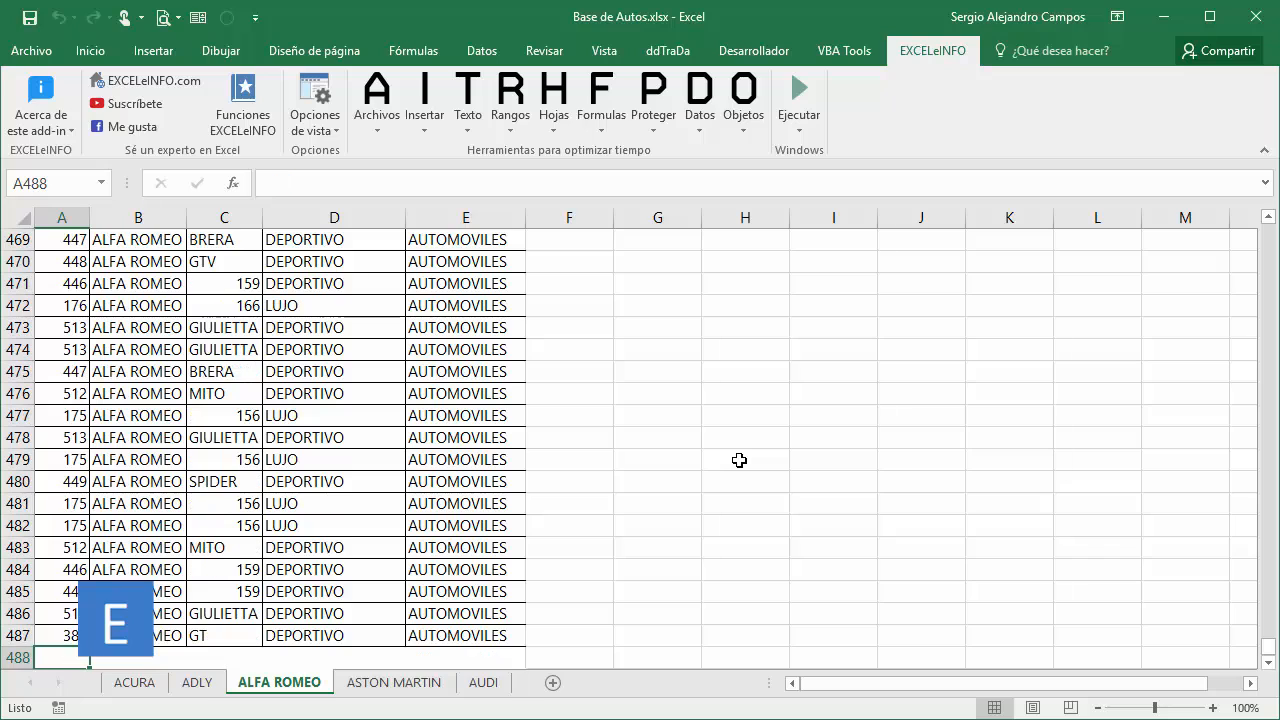
{"action": "key", "text": "Up"}
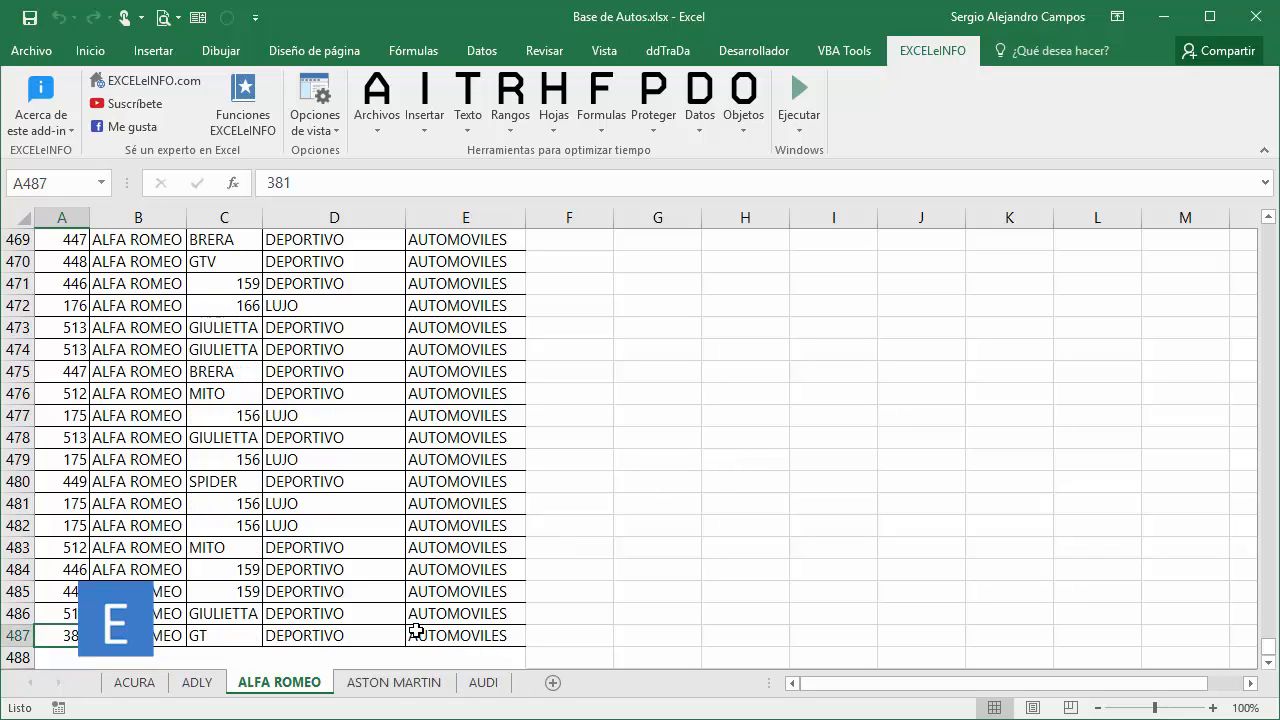
Find the ASTON MARTIN sheet's last used cell, delete its empty rows and columns with EXCELeINFO, and check the end of the data.
{"action": "left_click", "coordinate": [398, 683]}
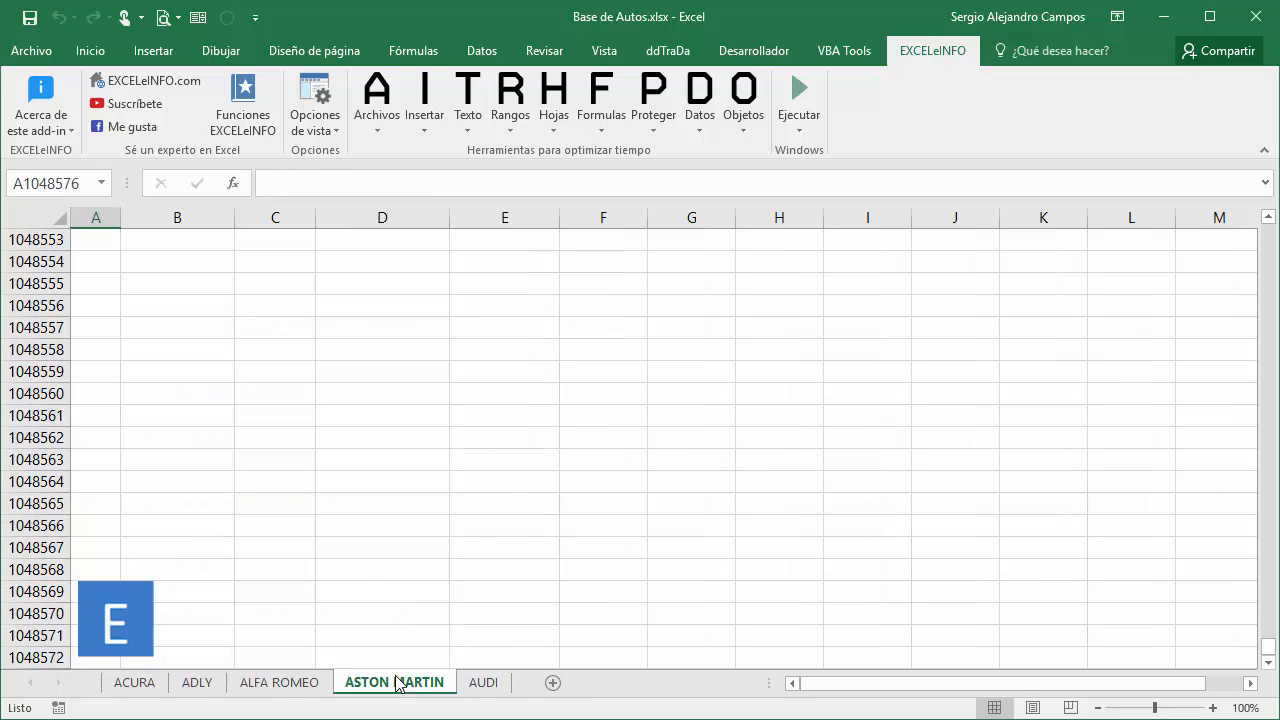
{"action": "key", "text": "ctrl+Down"}
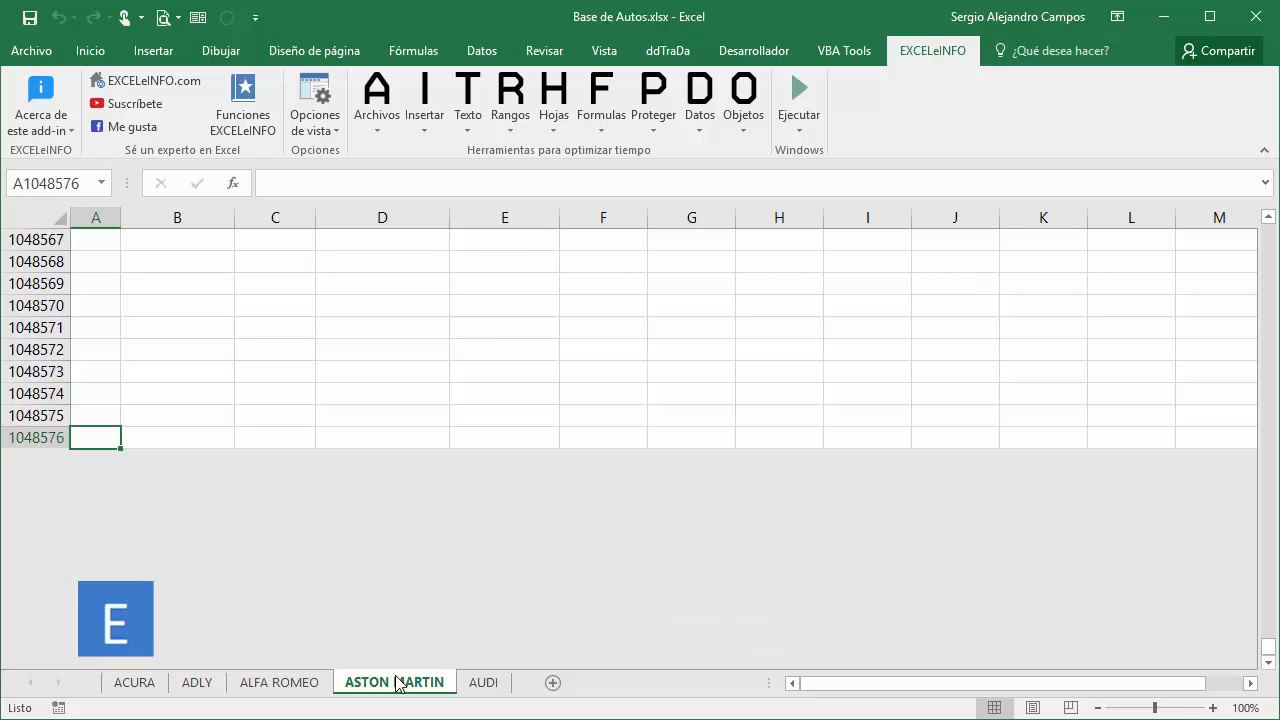
{"action": "key", "text": "ctrl+End"}
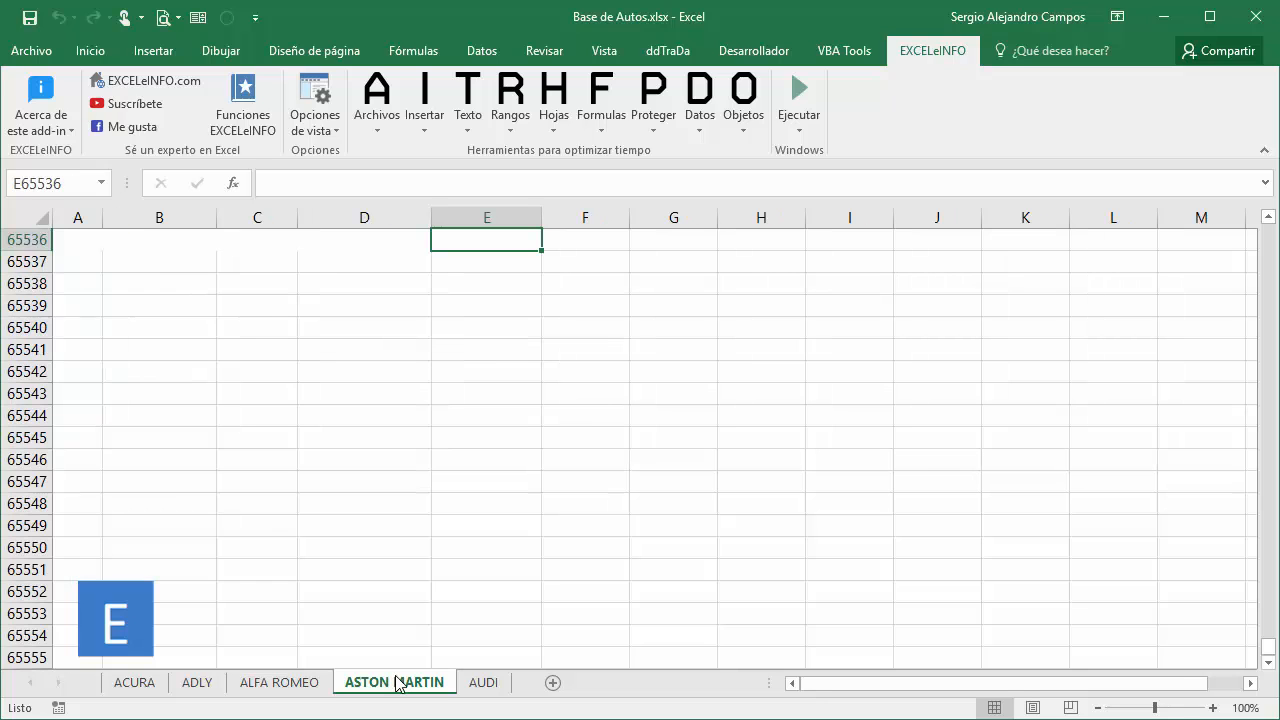
{"action": "left_click", "coordinate": [552, 92]}
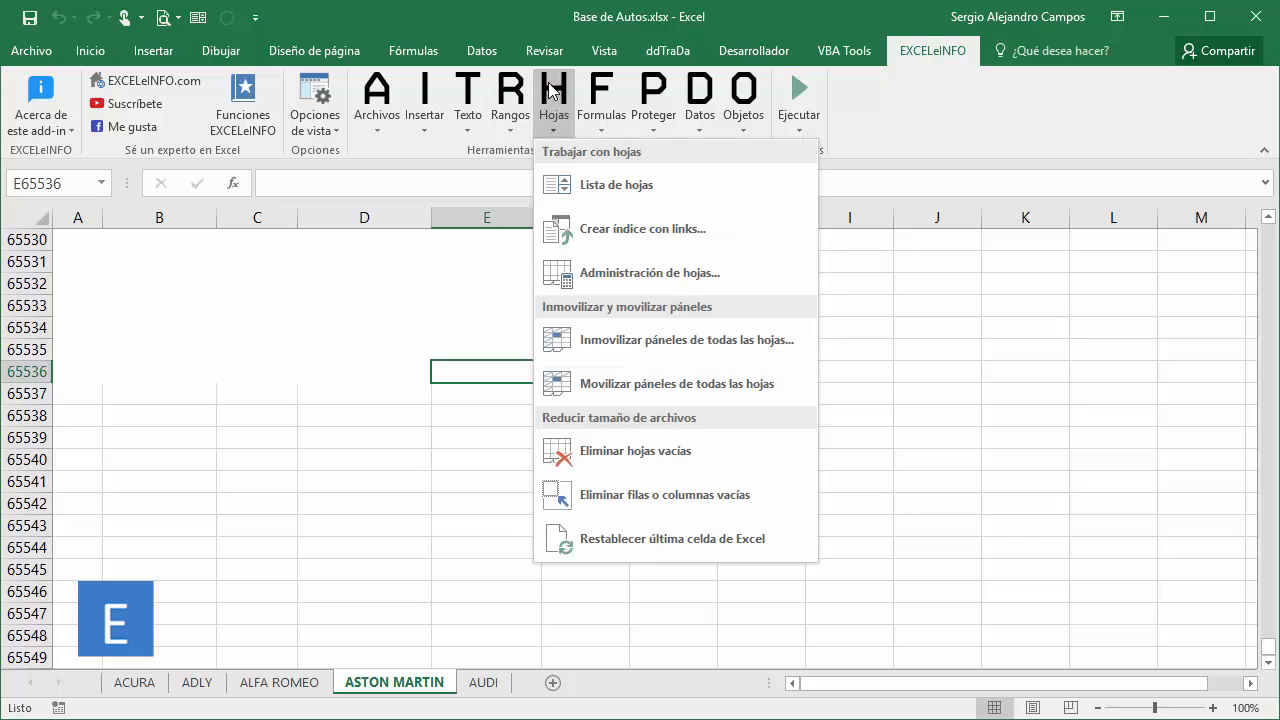
{"action": "left_click", "coordinate": [658, 495]}
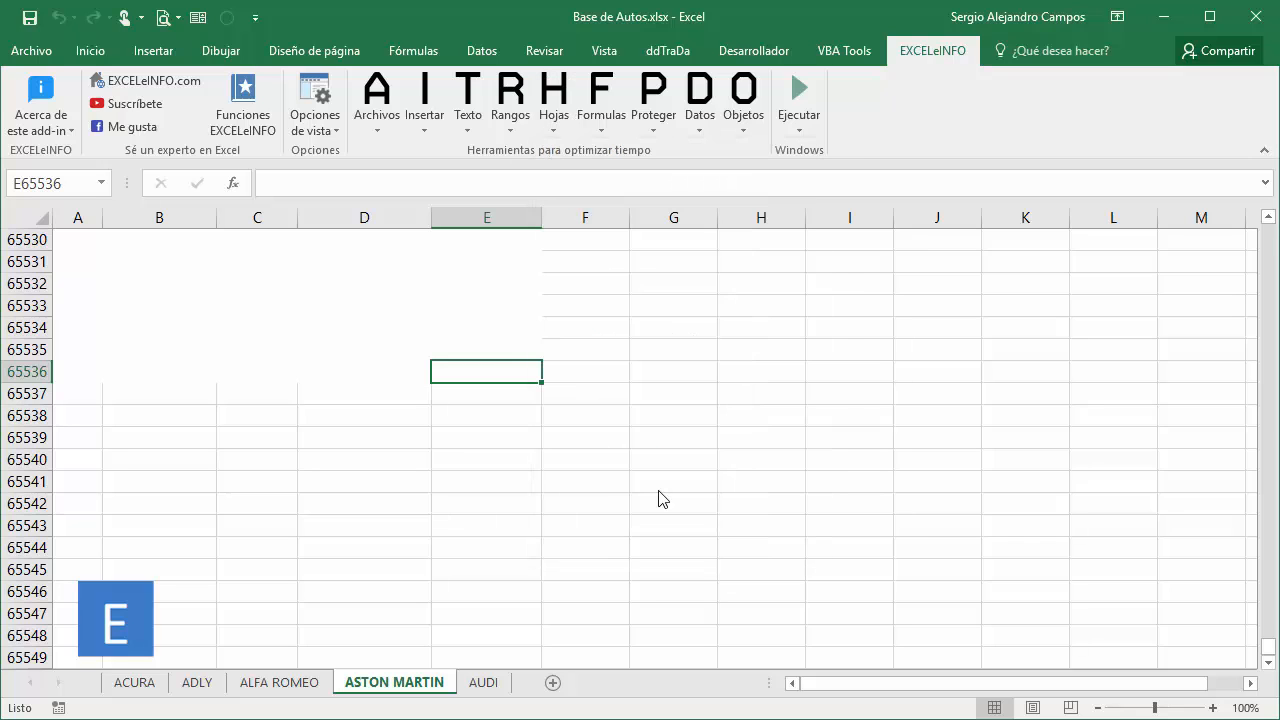
{"action": "scroll", "coordinate": [652, 473], "scroll_direction": "up", "scroll_amount": 3}
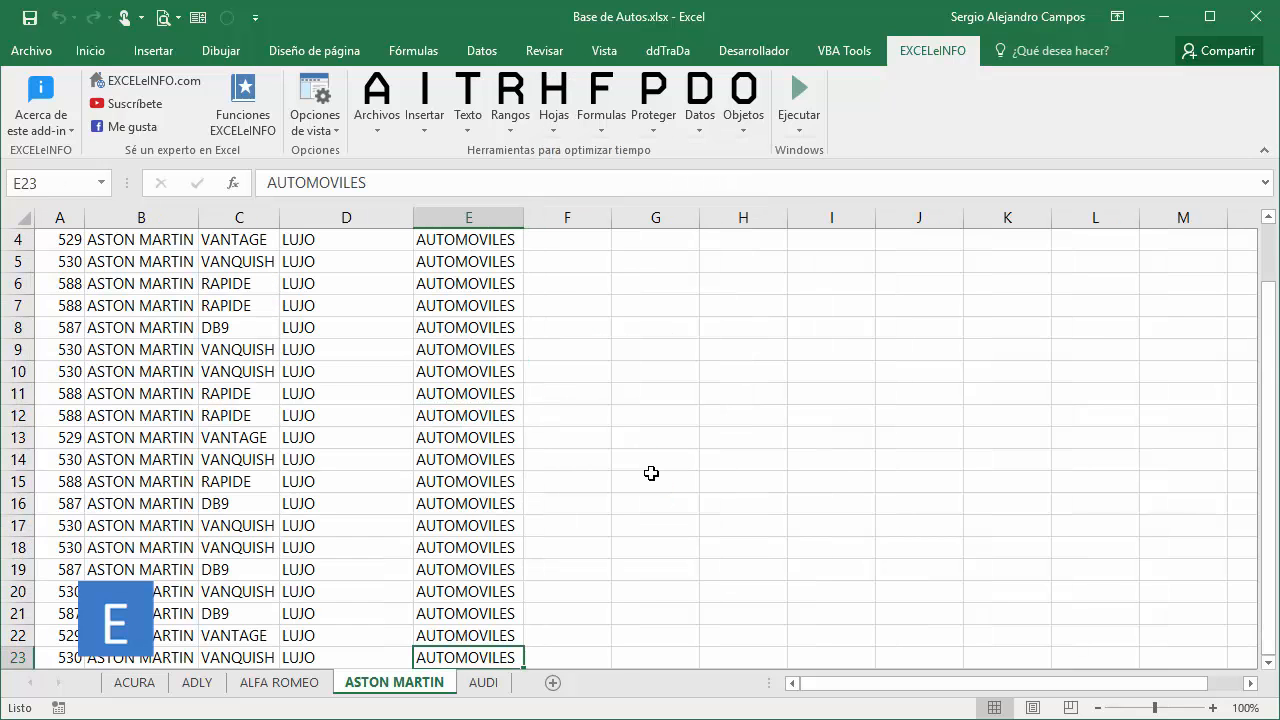
{"action": "scroll", "coordinate": [652, 473], "scroll_direction": "down", "scroll_amount": 2}
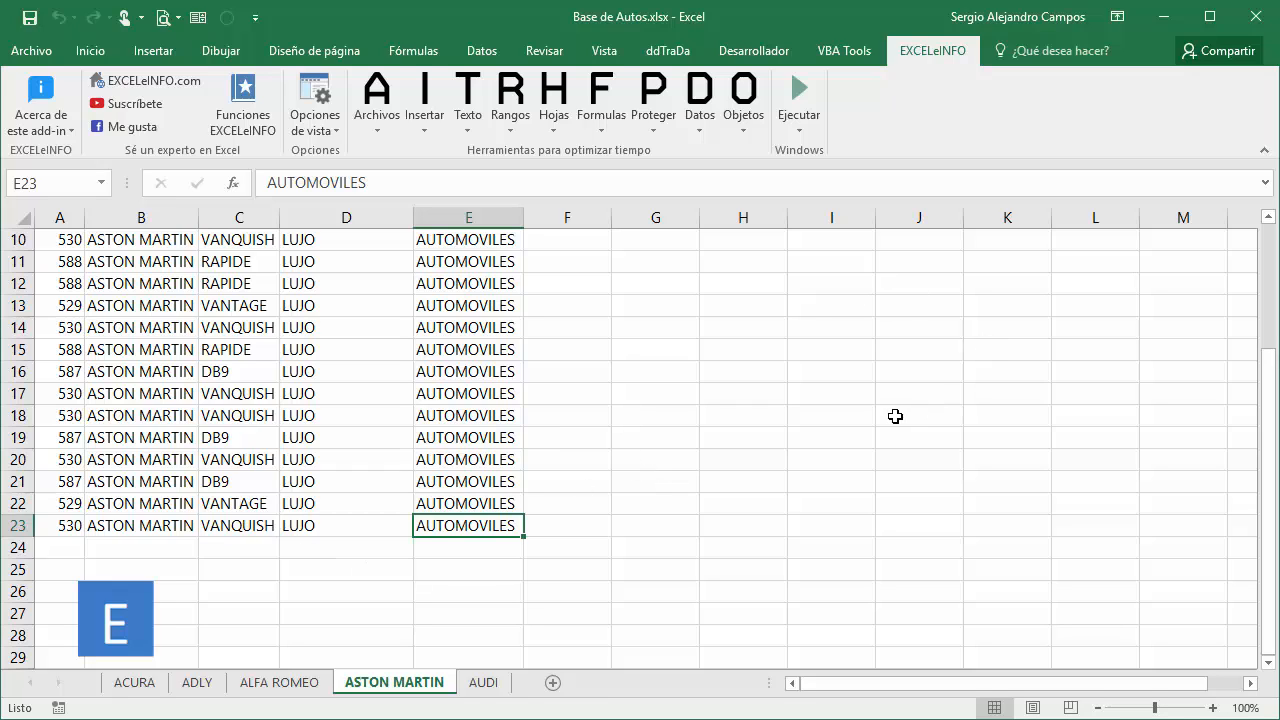
Delete the empty rows and columns of the AUDI sheet with the EXCELeINFO sheet tools after viewing its last formatted rows.
{"action": "left_click", "coordinate": [484, 682]}
{"action": "scroll", "coordinate": [476, 521], "scroll_direction": "down", "scroll_amount": 3}
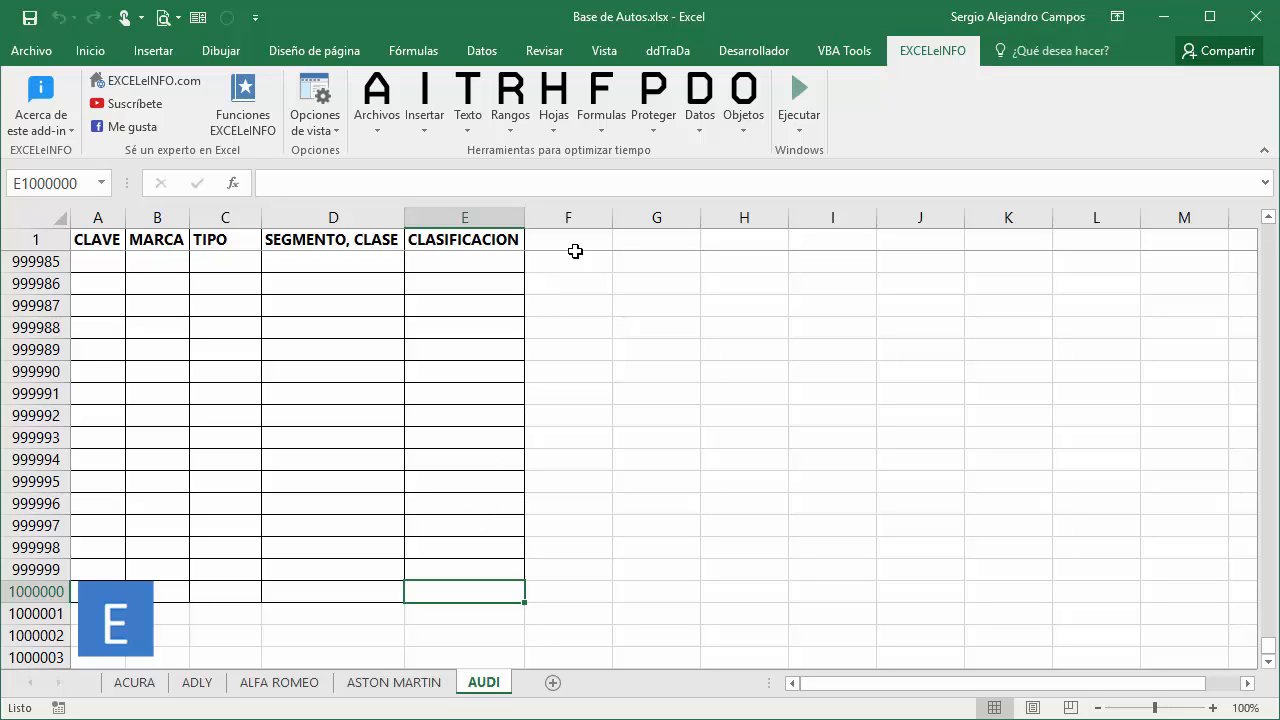
{"action": "left_click", "coordinate": [560, 118]}
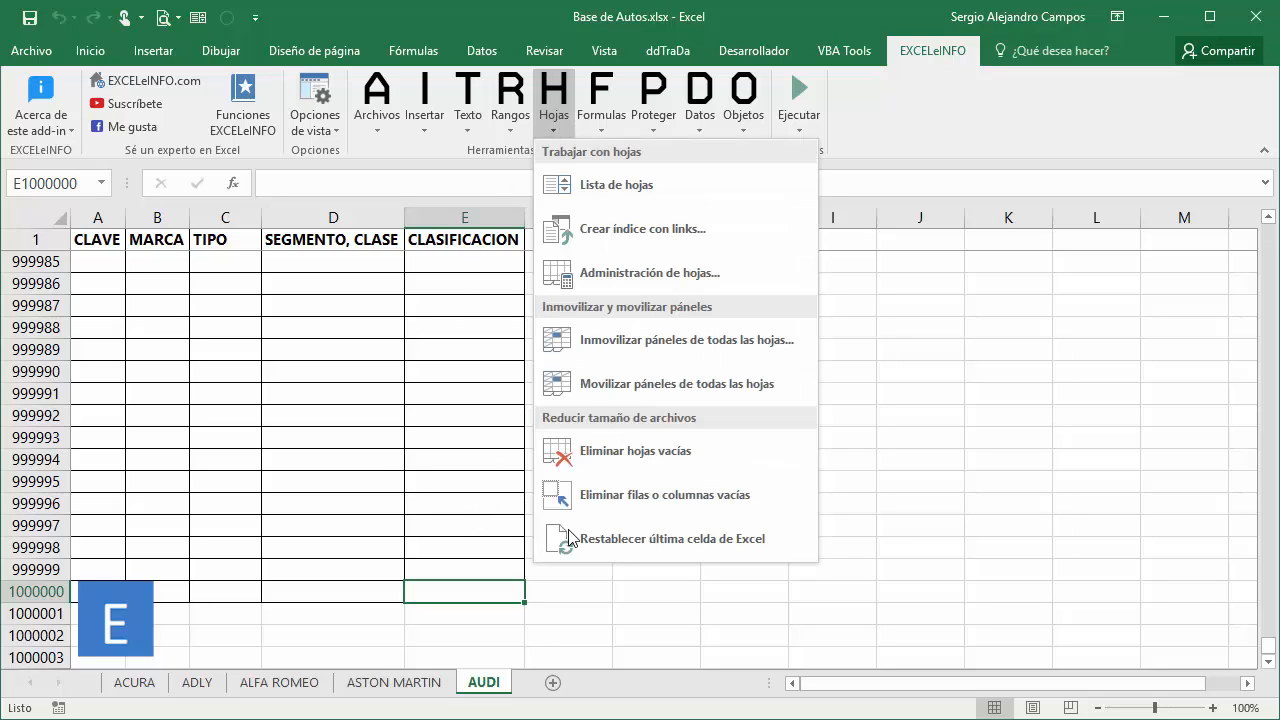
{"action": "left_click", "coordinate": [647, 497]}
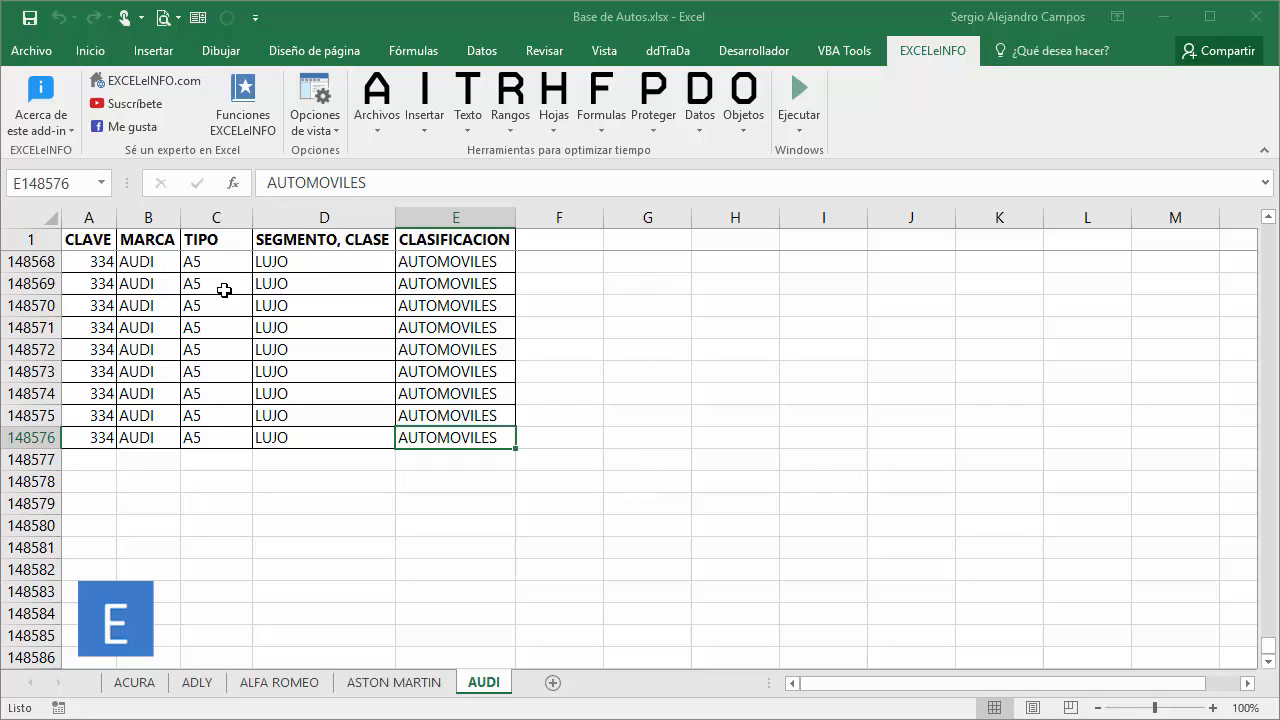
Save the workbook, check its file size in the file properties, and return to the AUDI sheet.
{"action": "key", "text": "ctrl+s"}
{"action": "left_click", "coordinate": [30, 51]}
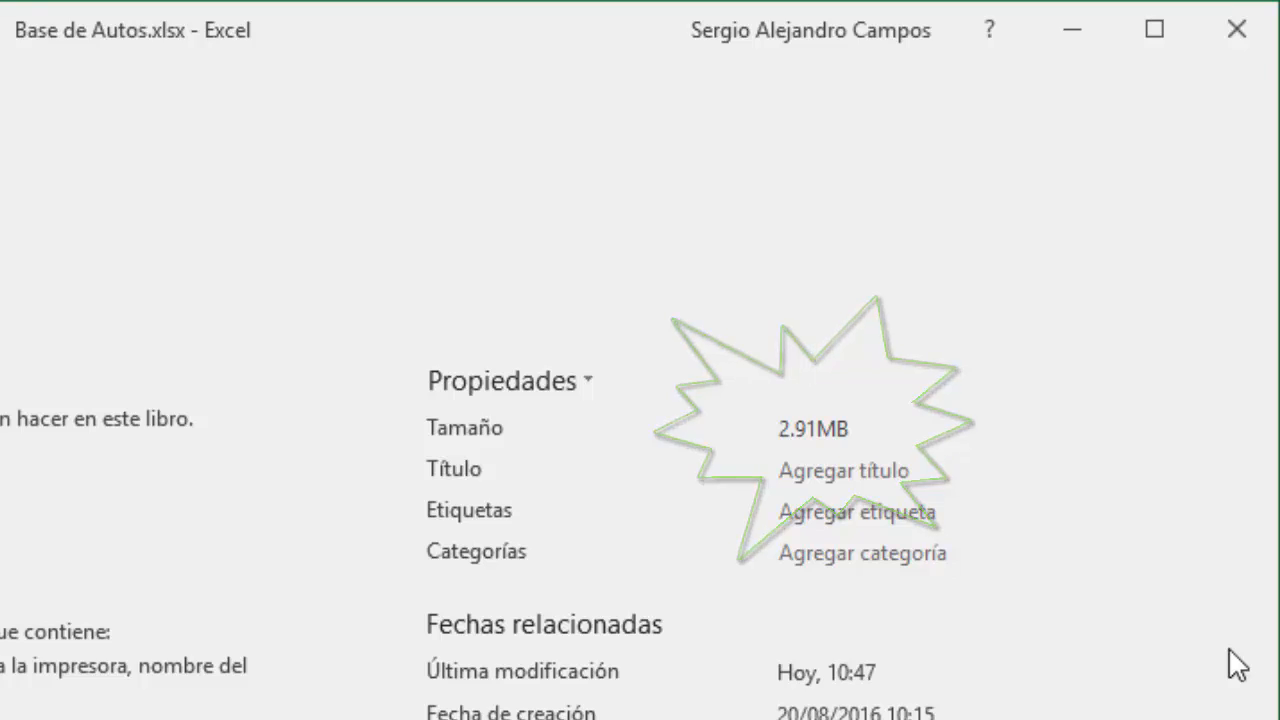
{"action": "key", "text": "Escape"}
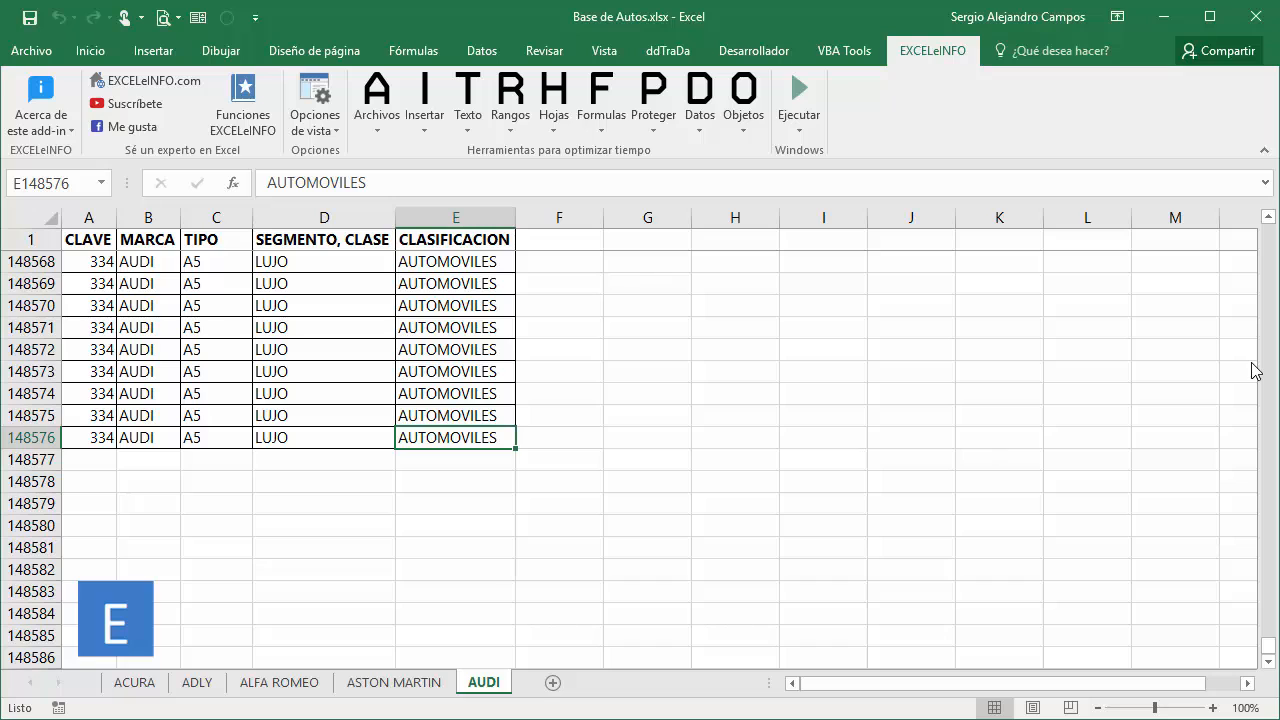
Examine the end of the ACURA sheet's data and the empty rows directly below it.
{"action": "left_click", "coordinate": [134, 684]}
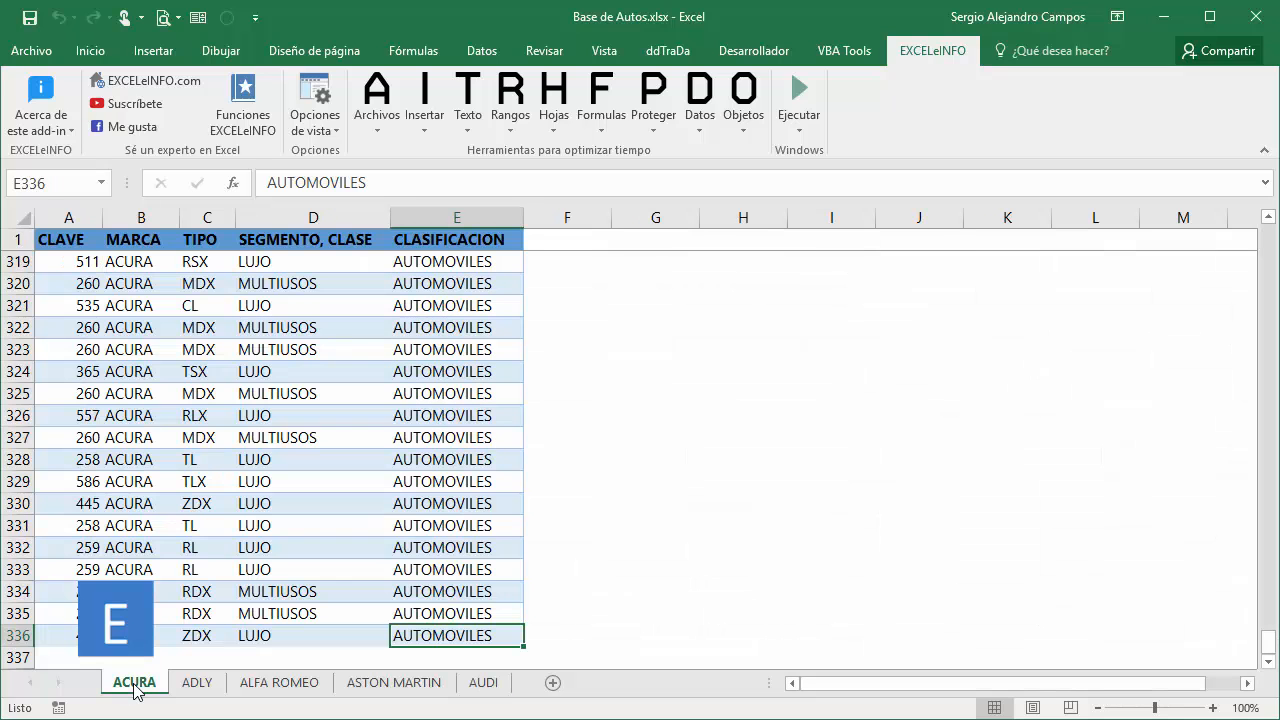
{"action": "key", "text": "Left"}
{"action": "key", "text": "Left"}
{"action": "key", "text": "Left"}
{"action": "key", "text": "Left"}
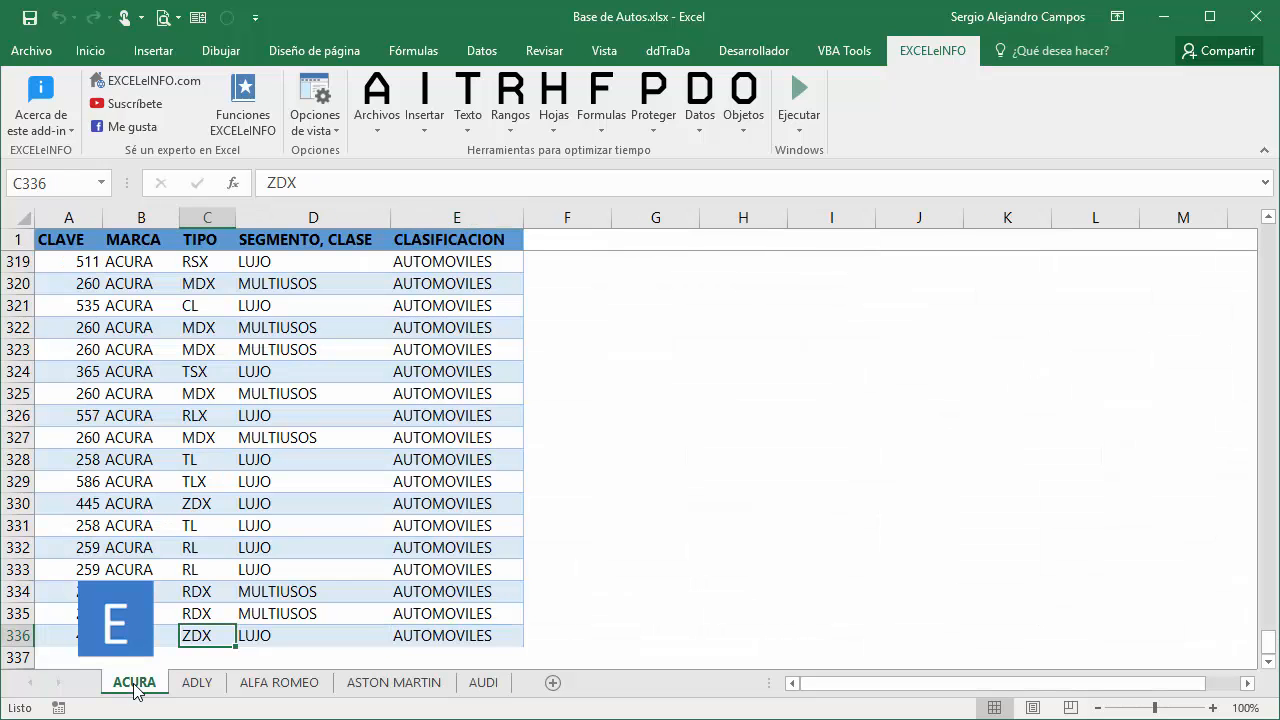
{"action": "key", "text": "Down"}
{"action": "key", "text": "Down"}
{"action": "key", "text": "Down"}
{"action": "key", "text": "Down"}
{"action": "key", "text": "Up"}
{"action": "key", "text": "Up"}
{"action": "key", "text": "Up"}
{"action": "key", "text": "Right"}
{"action": "key", "text": "Right"}
{"action": "key", "text": "Right"}
{"action": "key", "text": "Right"}
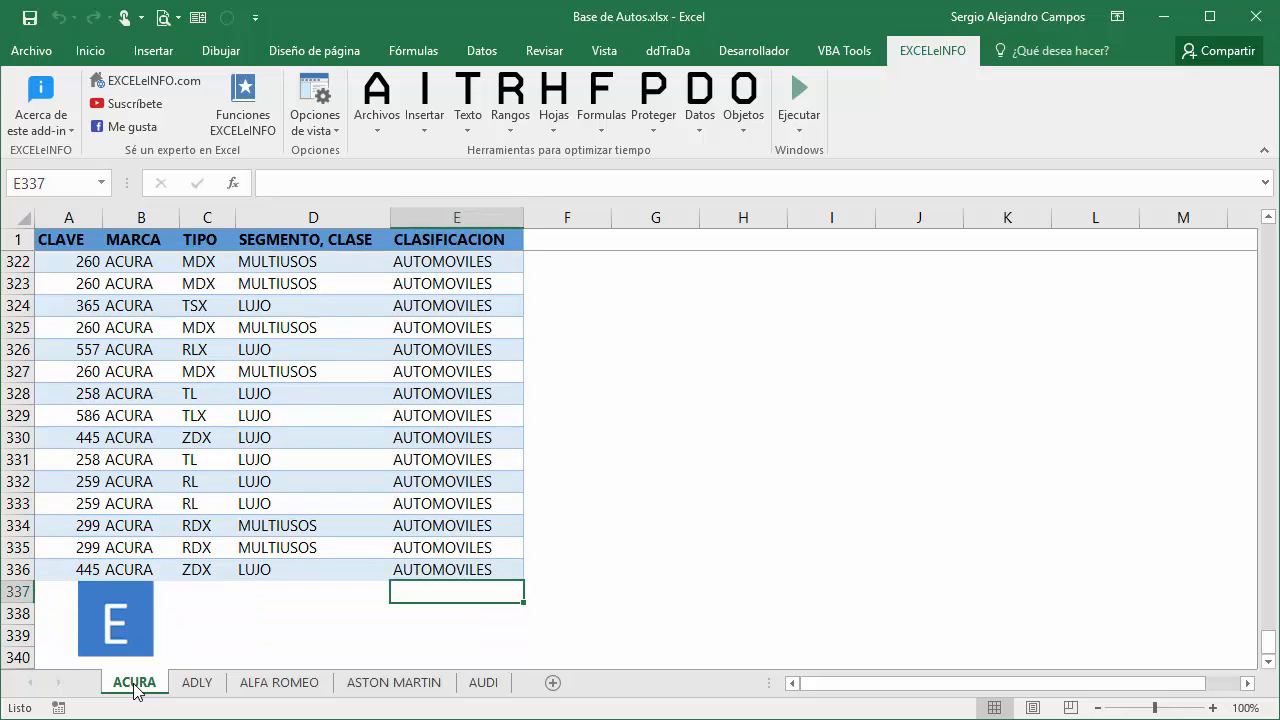
Convert the ACURA sheet's data range A1:E336 into a table with headers.
{"action": "key", "text": "Left"}
{"action": "key", "text": "Left"}
{"action": "key", "text": "Left"}
{"action": "key", "text": "Left"}
{"action": "key", "text": "Down"}
{"action": "key", "text": "Down"}
{"action": "key", "text": "Down"}
{"action": "key", "text": "Down"}
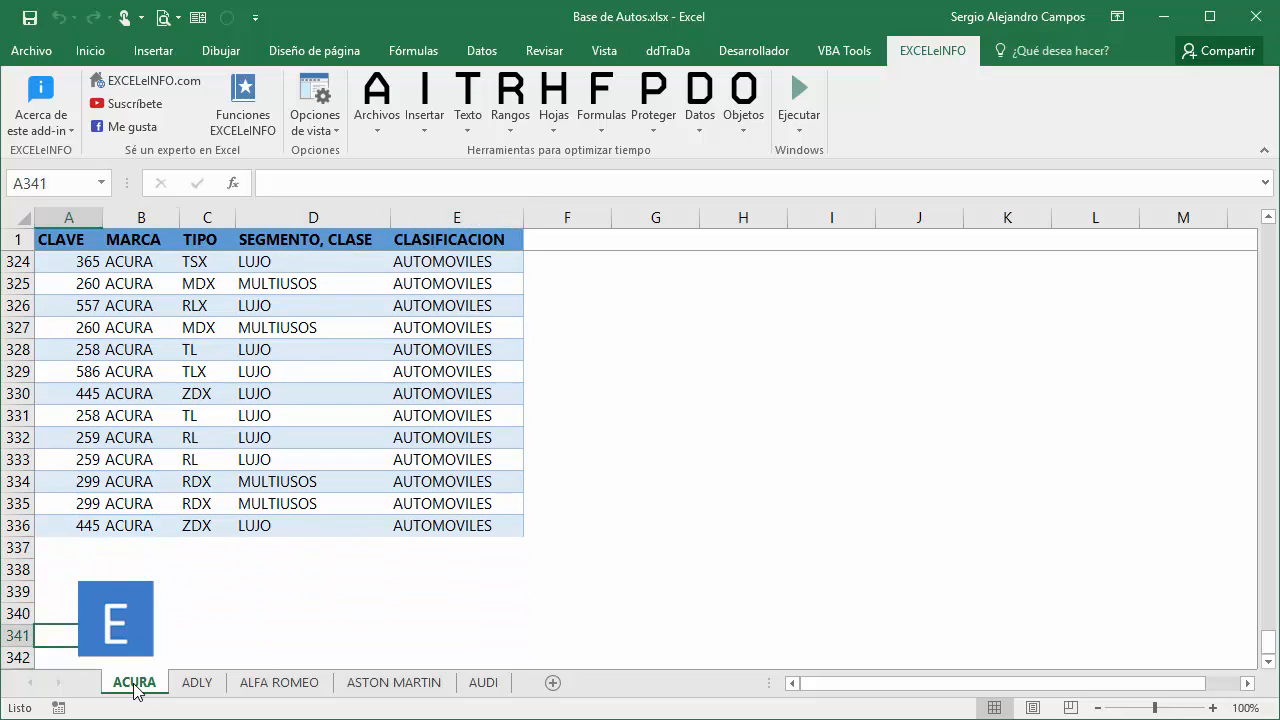
{"action": "key", "text": "Up"}
{"action": "key", "text": "Up"}
{"action": "key", "text": "Up"}
{"action": "key", "text": "Up"}
{"action": "key", "text": "Up"}
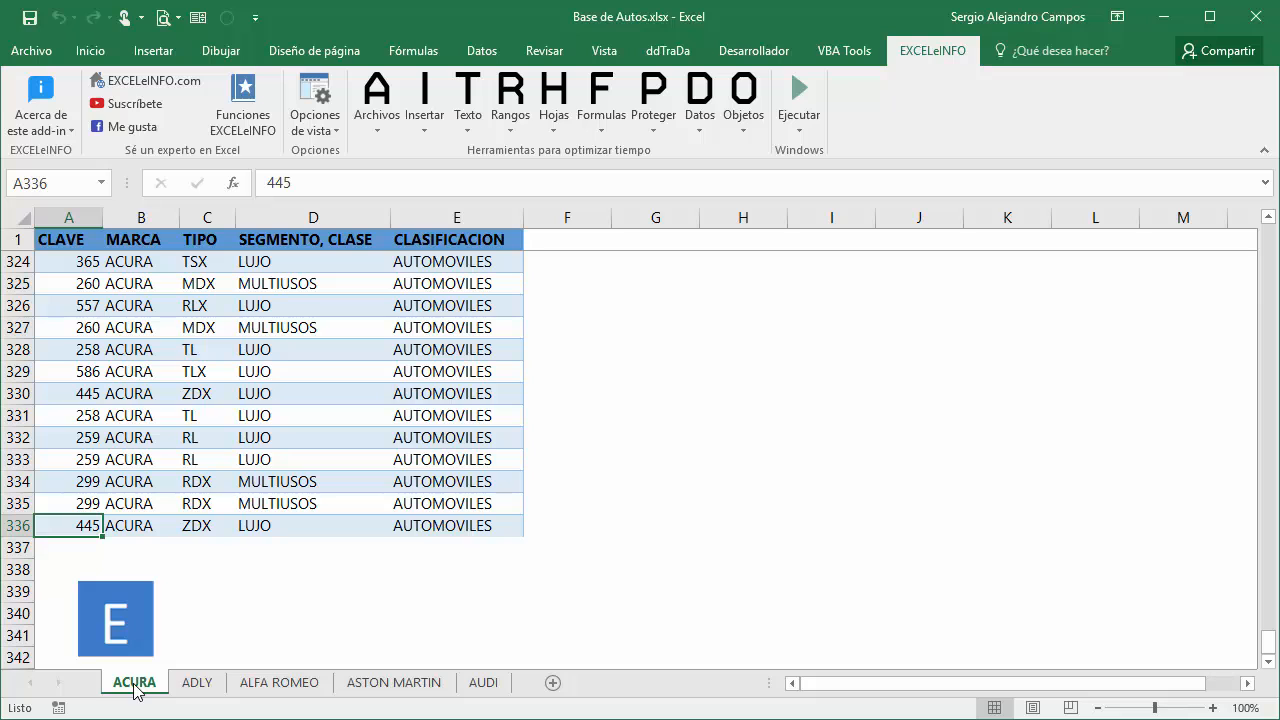
{"action": "key", "text": "ctrl+t"}
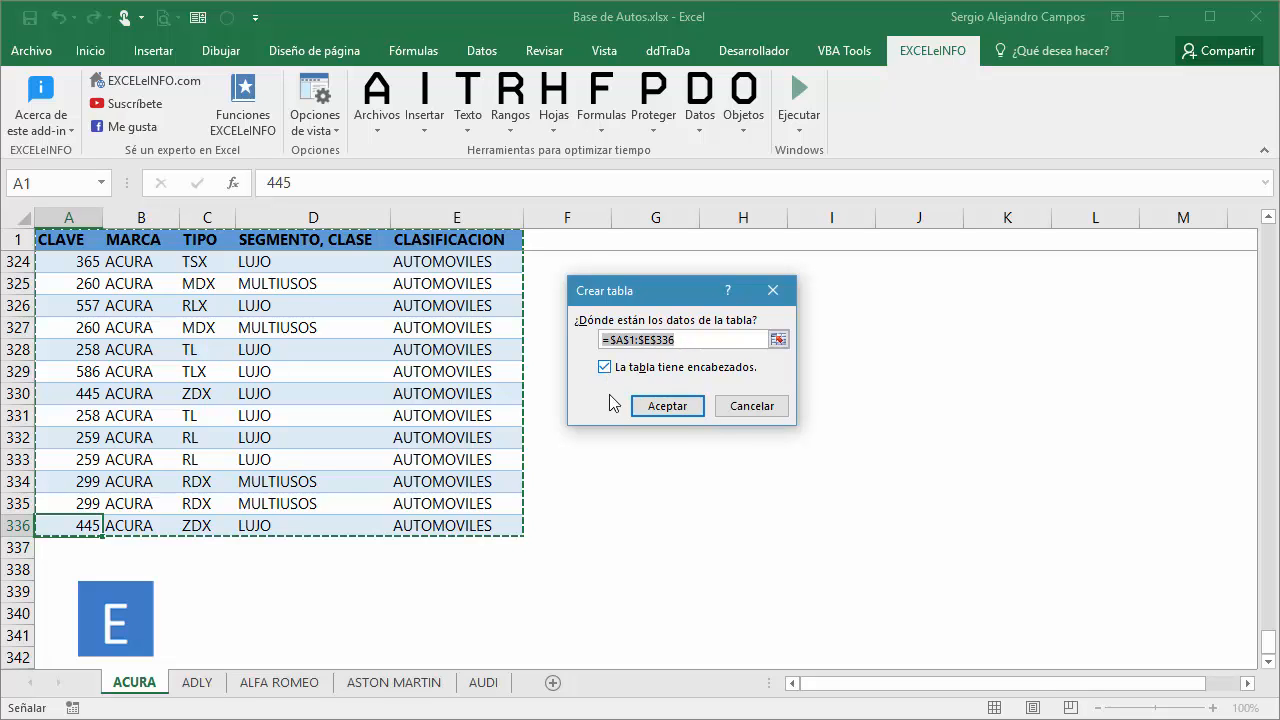
{"action": "left_click", "coordinate": [681, 412]}
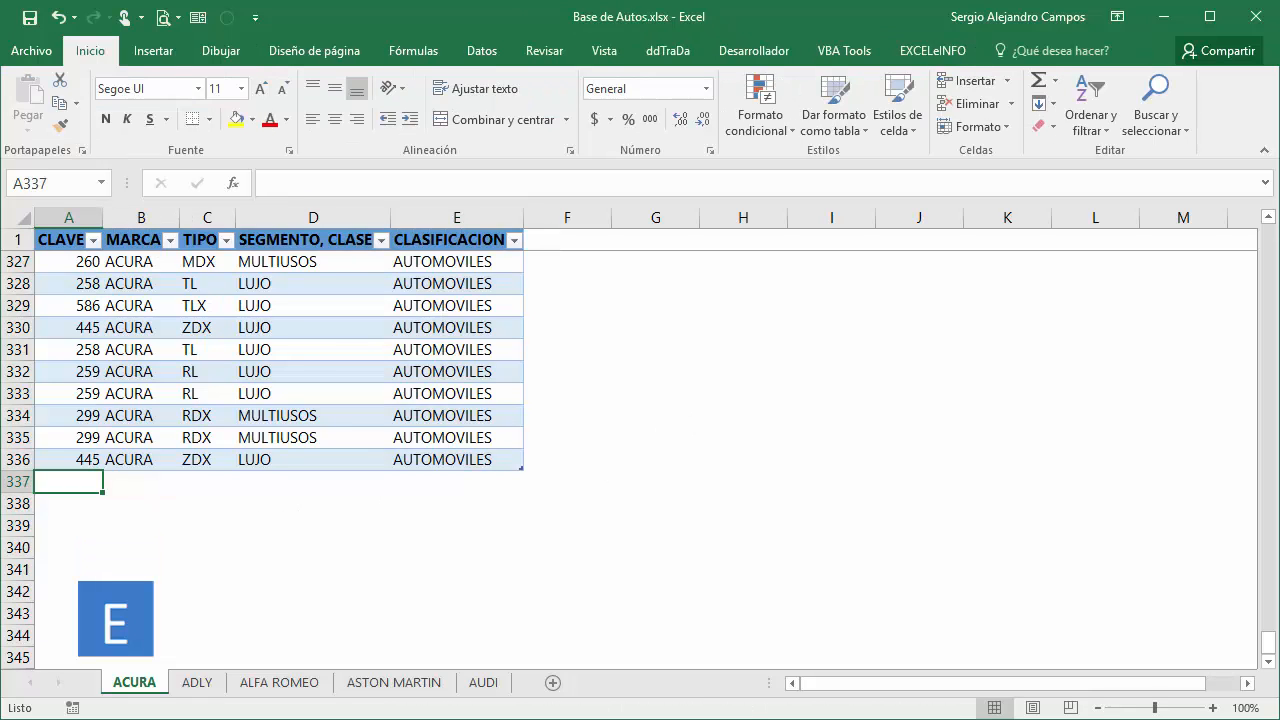
Add a new row directly below the ACURA table by entering 459 in the CLAVE column, cell A337.
{"action": "type", "text": "459"}
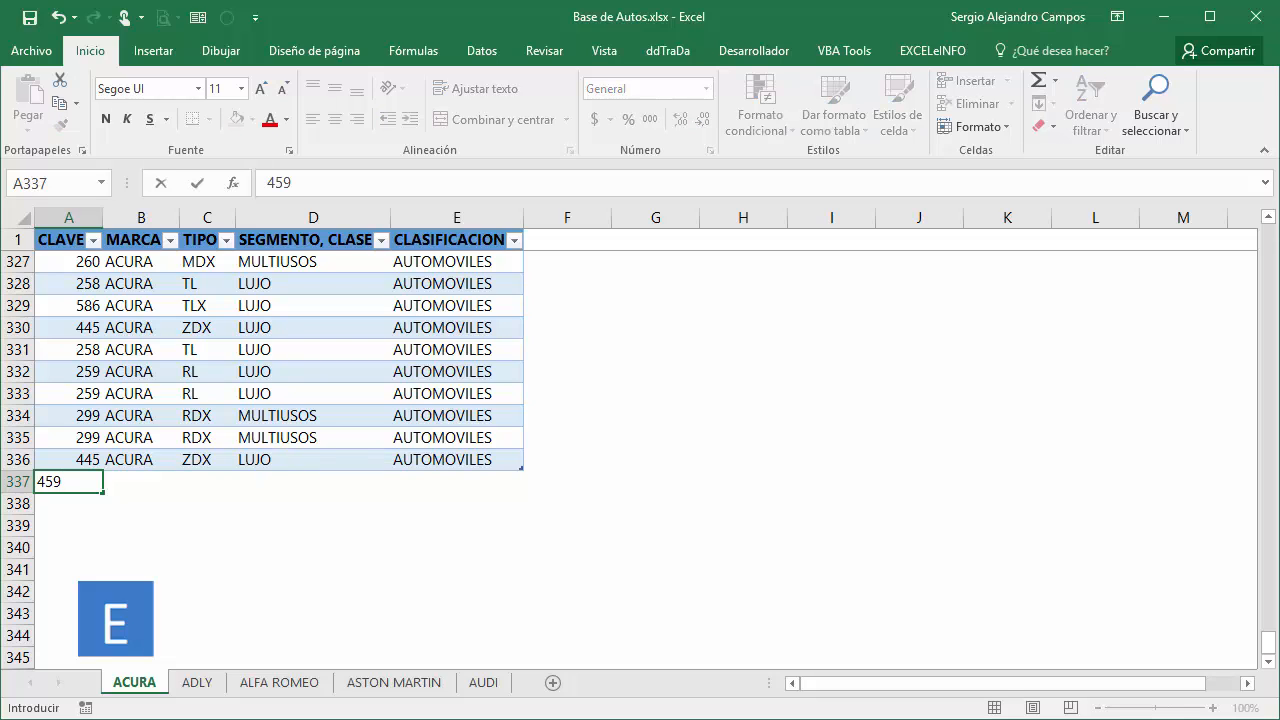
{"action": "key", "text": "Return"}
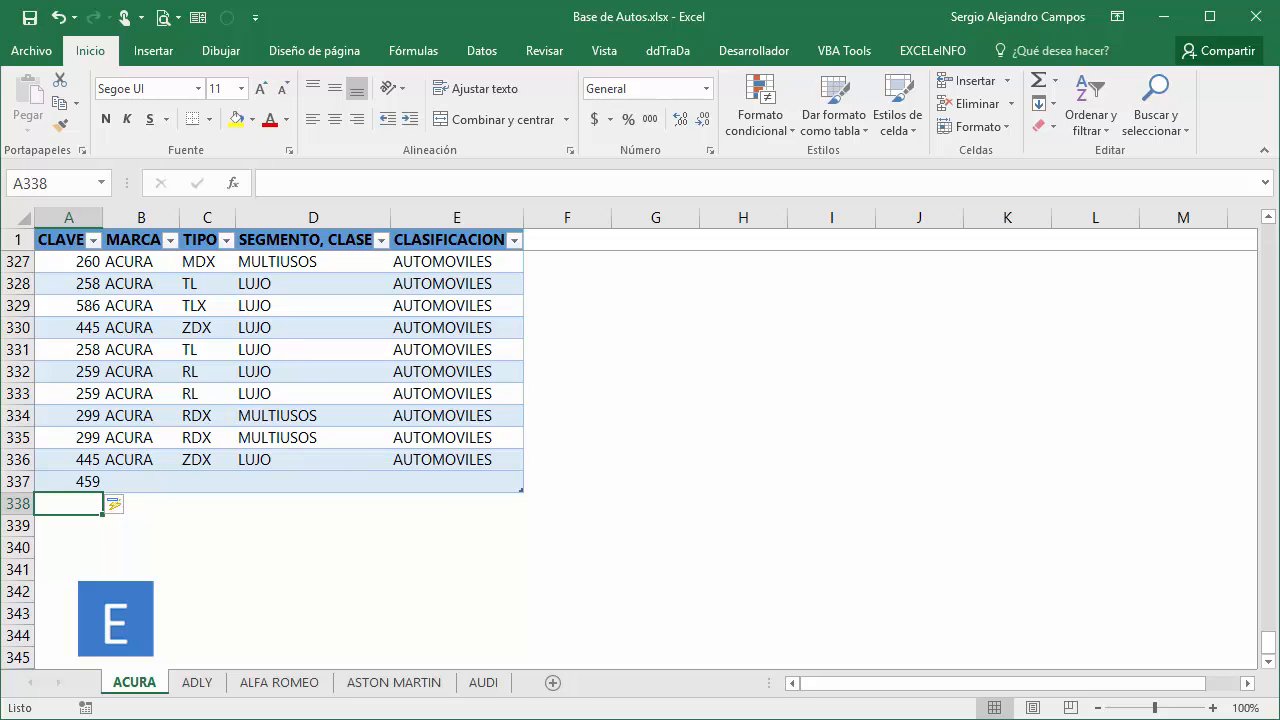